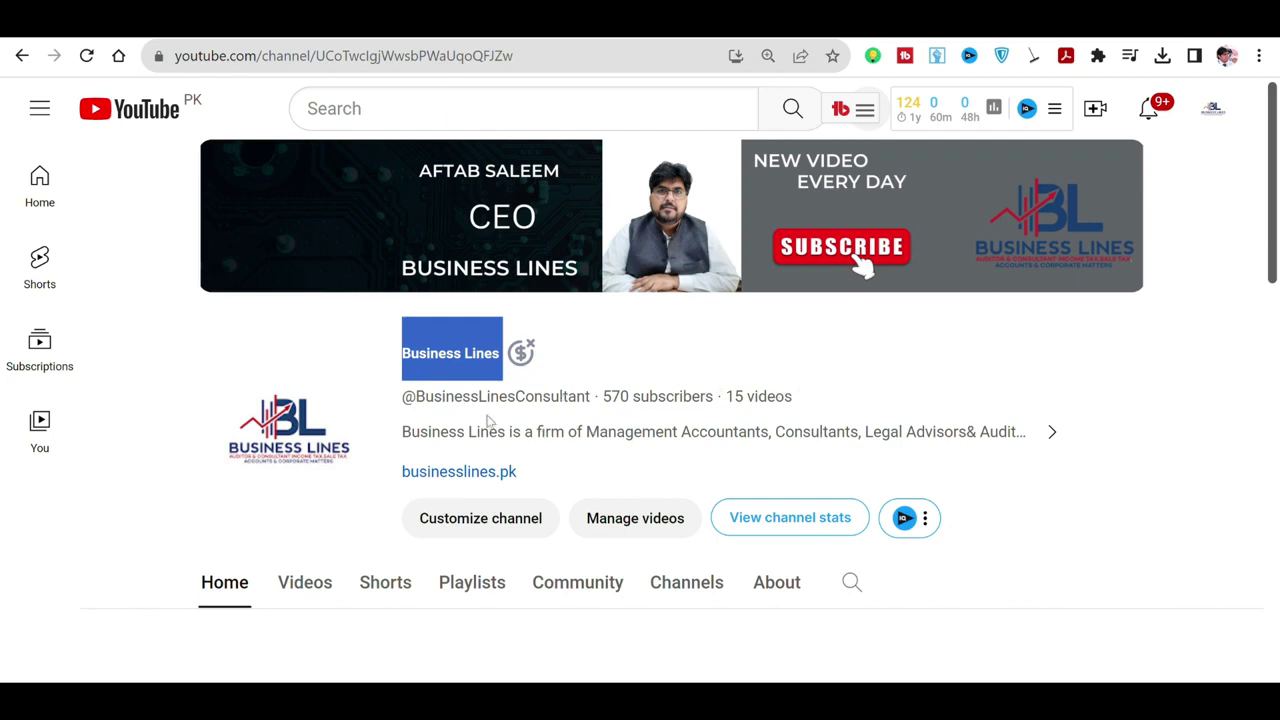
Step: Highlight the channel's web address and handle, then clear the selections
left_click(674, 337)
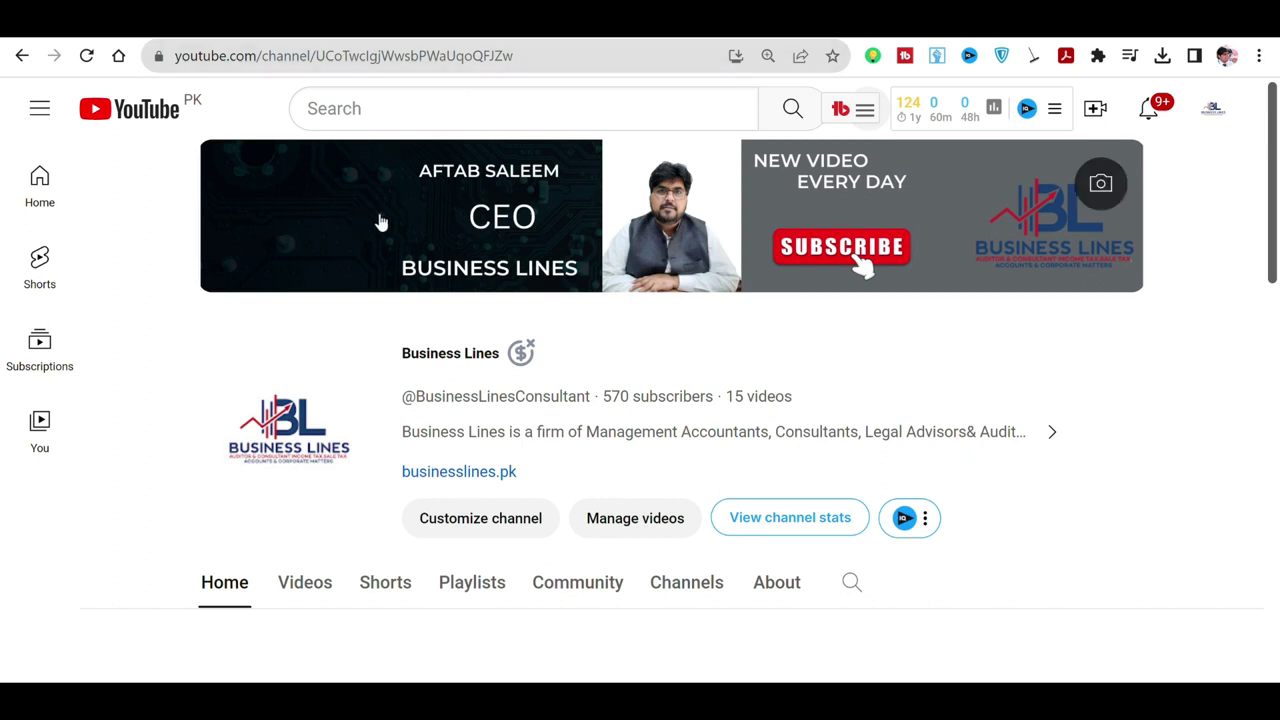
left_click(380, 57)
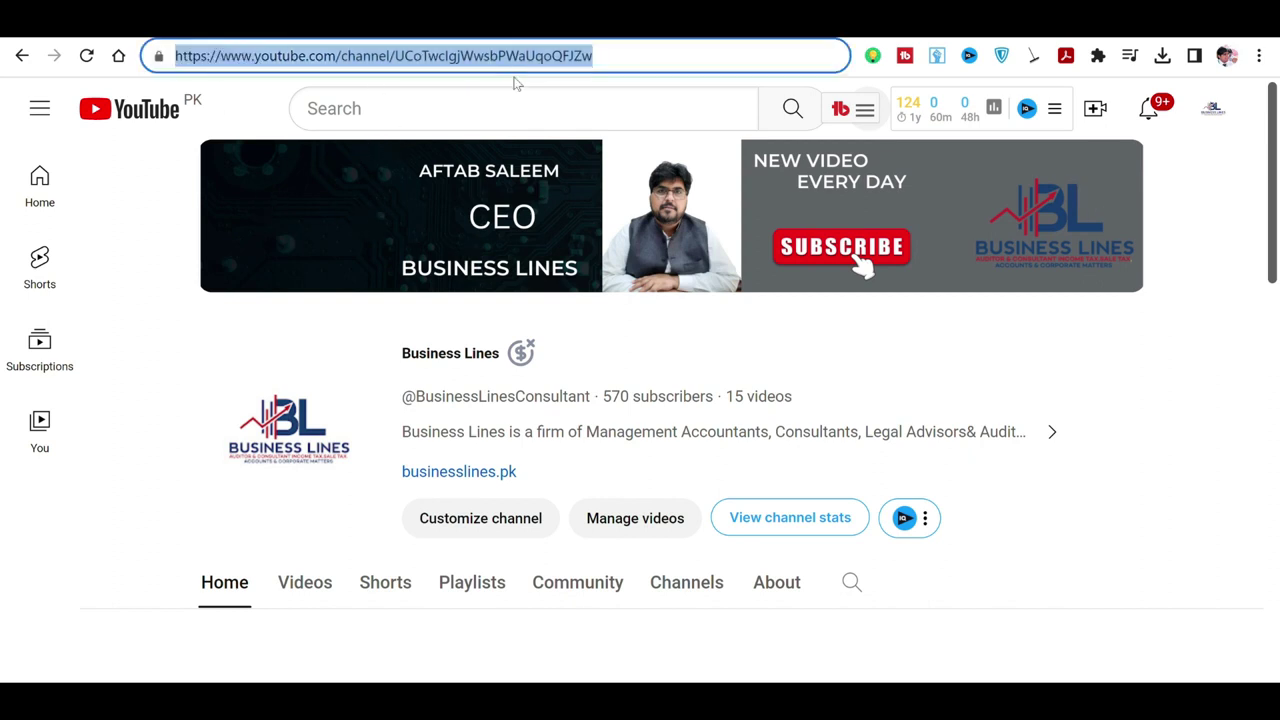
scroll(716, 433, "down", 1)
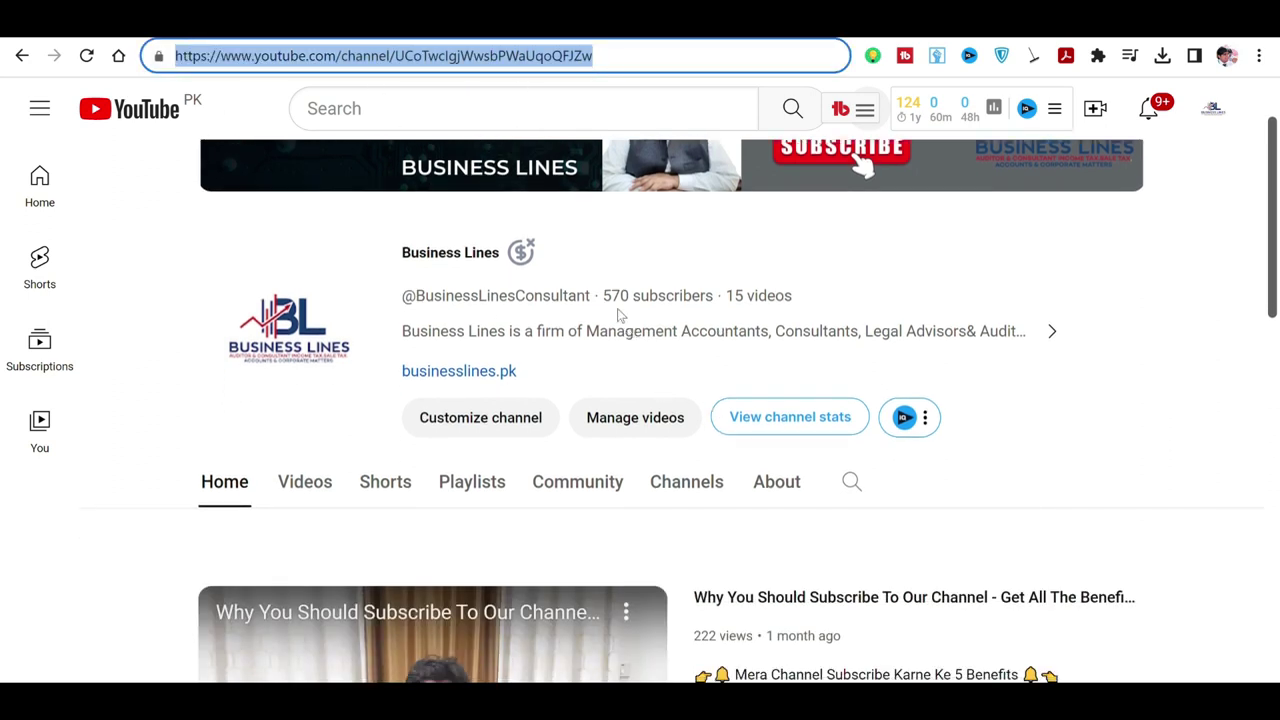
scroll(620, 315, "up", 1)
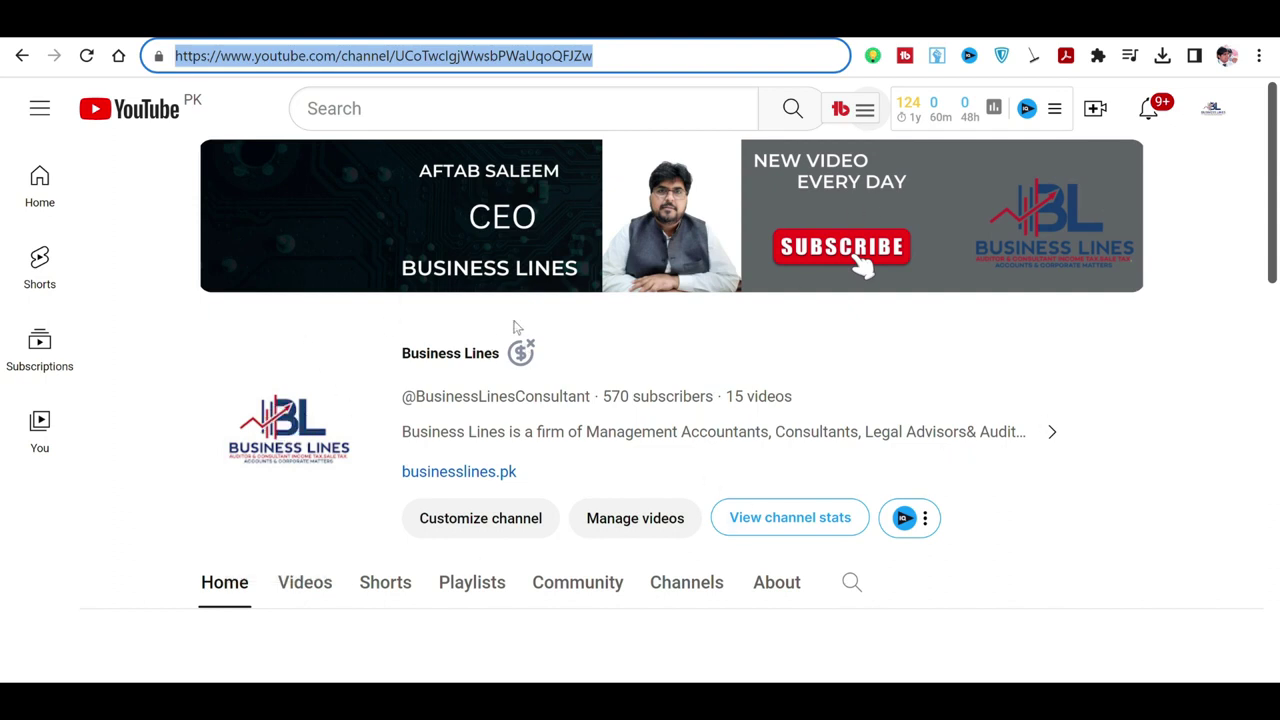
left_click(436, 413)
left_click_drag(436, 413, 586, 394)
left_click(584, 393)
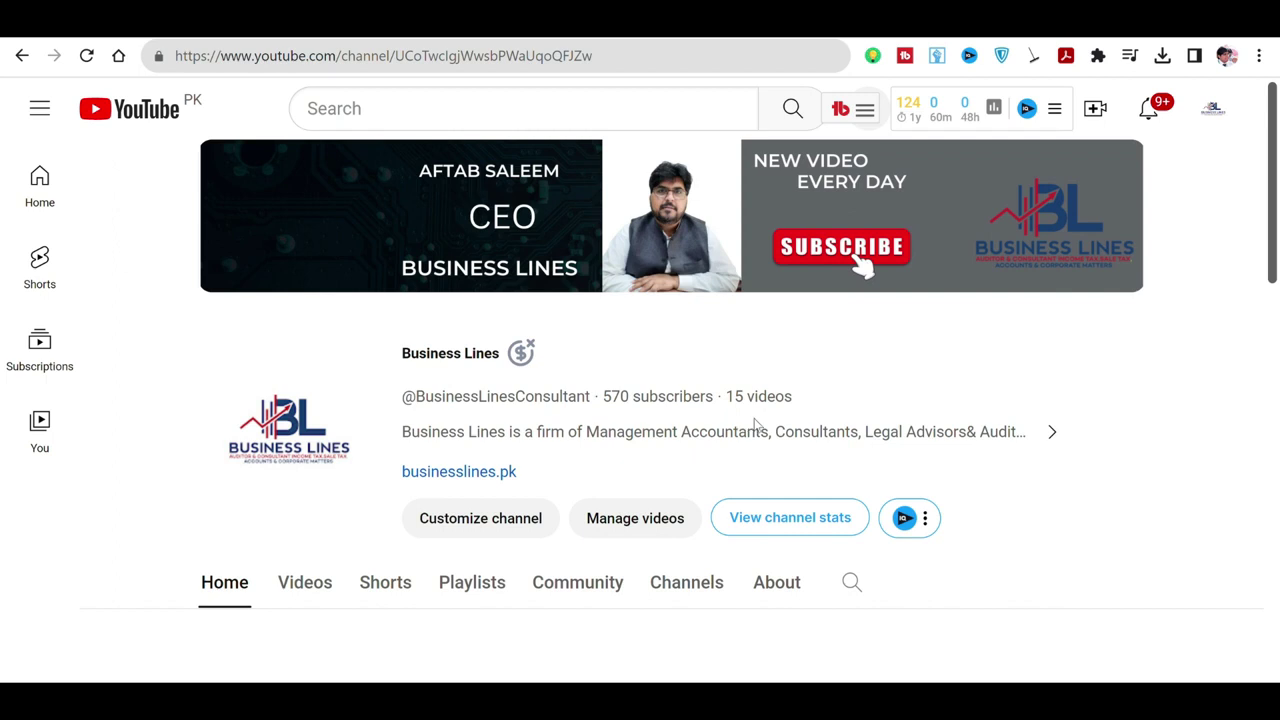
scroll(294, 534, "down", 5)
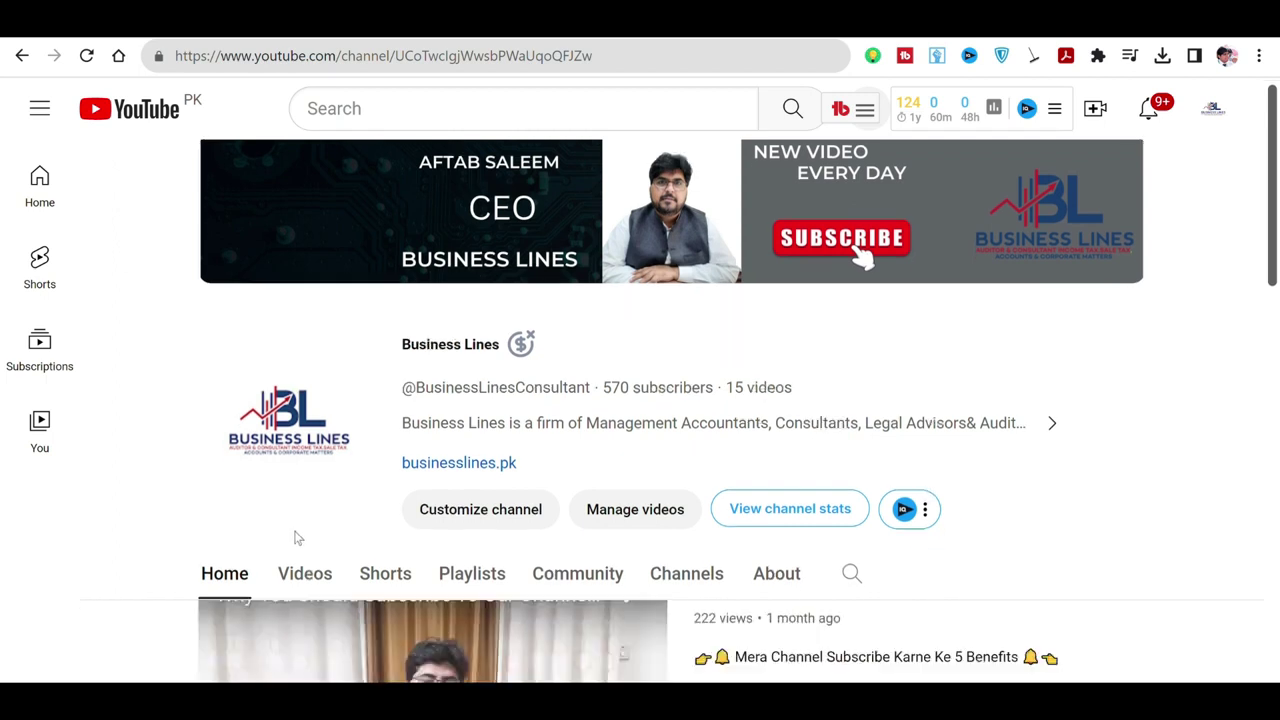
scroll(594, 508, "up", 5)
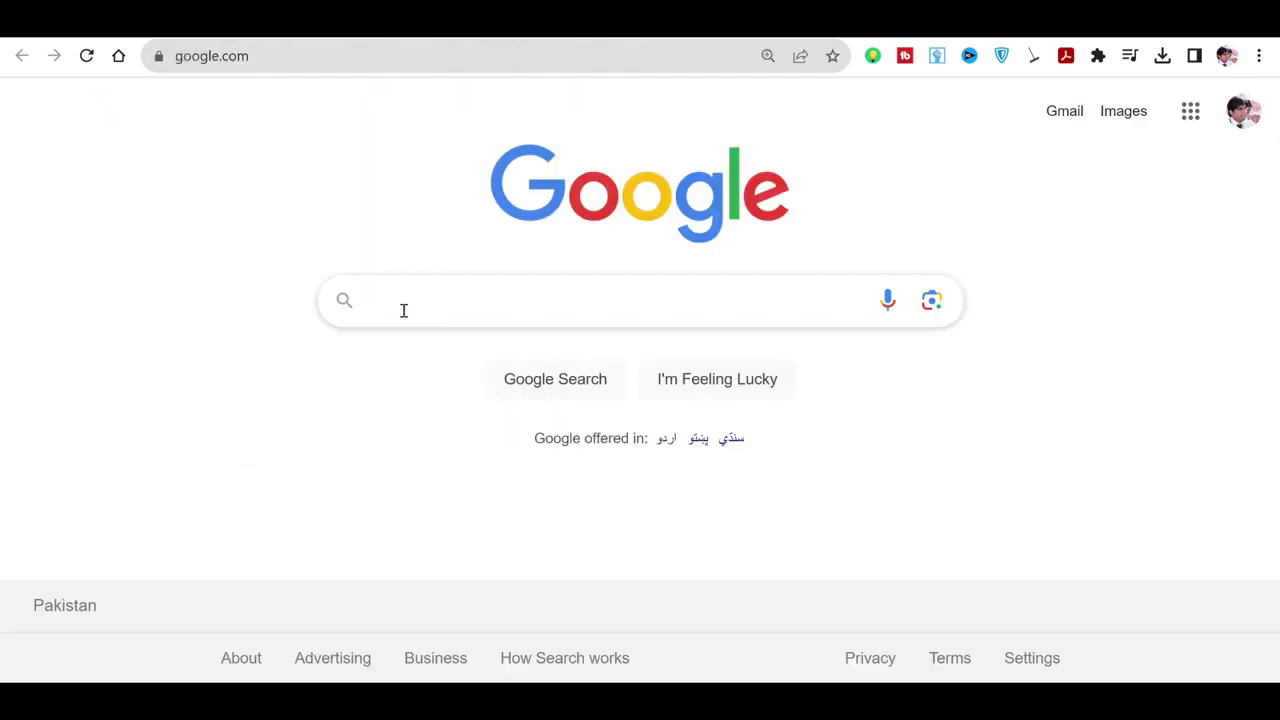
Step: Search Google for 'canada login' and open the 'Sign in to your IRCC secure account' result
left_click(404, 309)
type("ca")
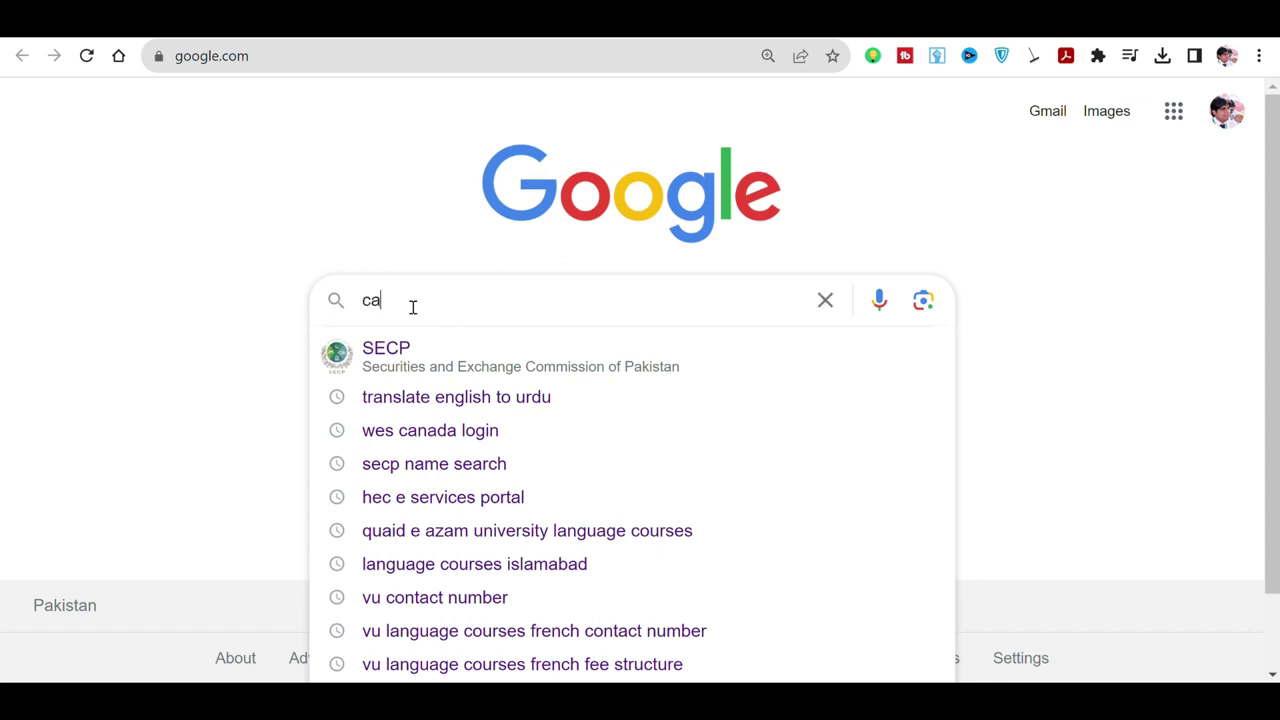
type("nada")
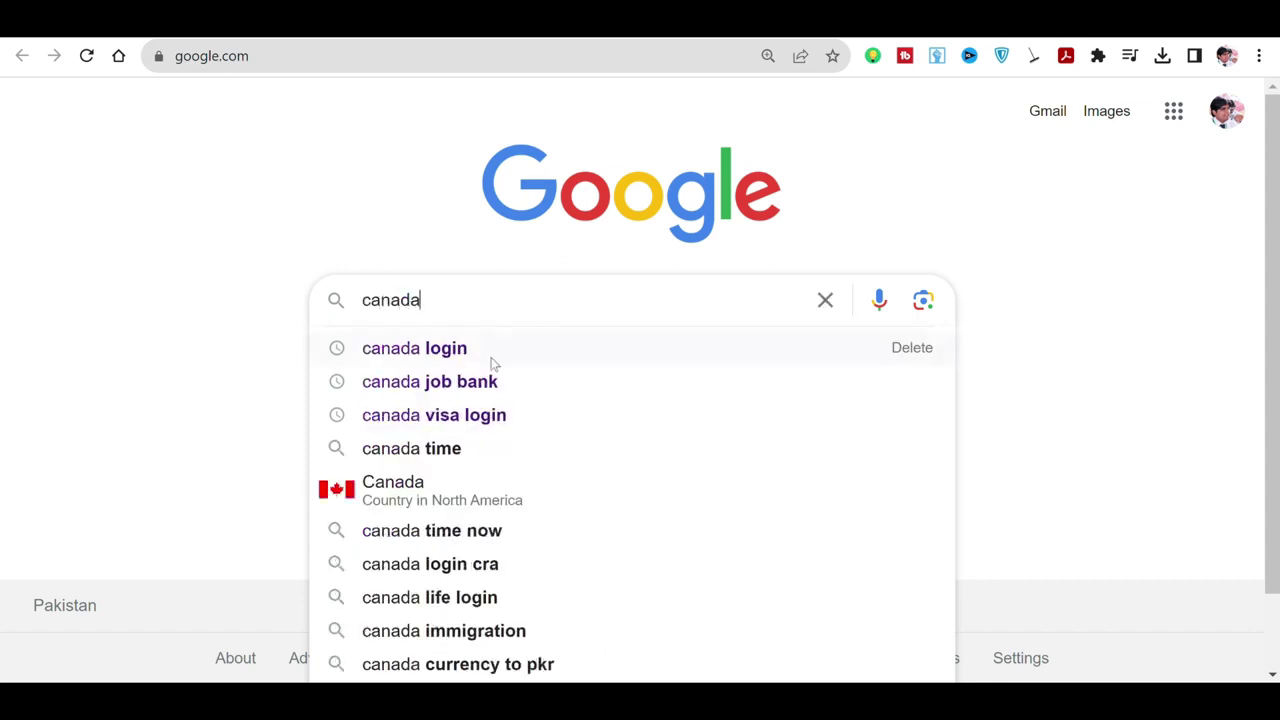
left_click(466, 358)
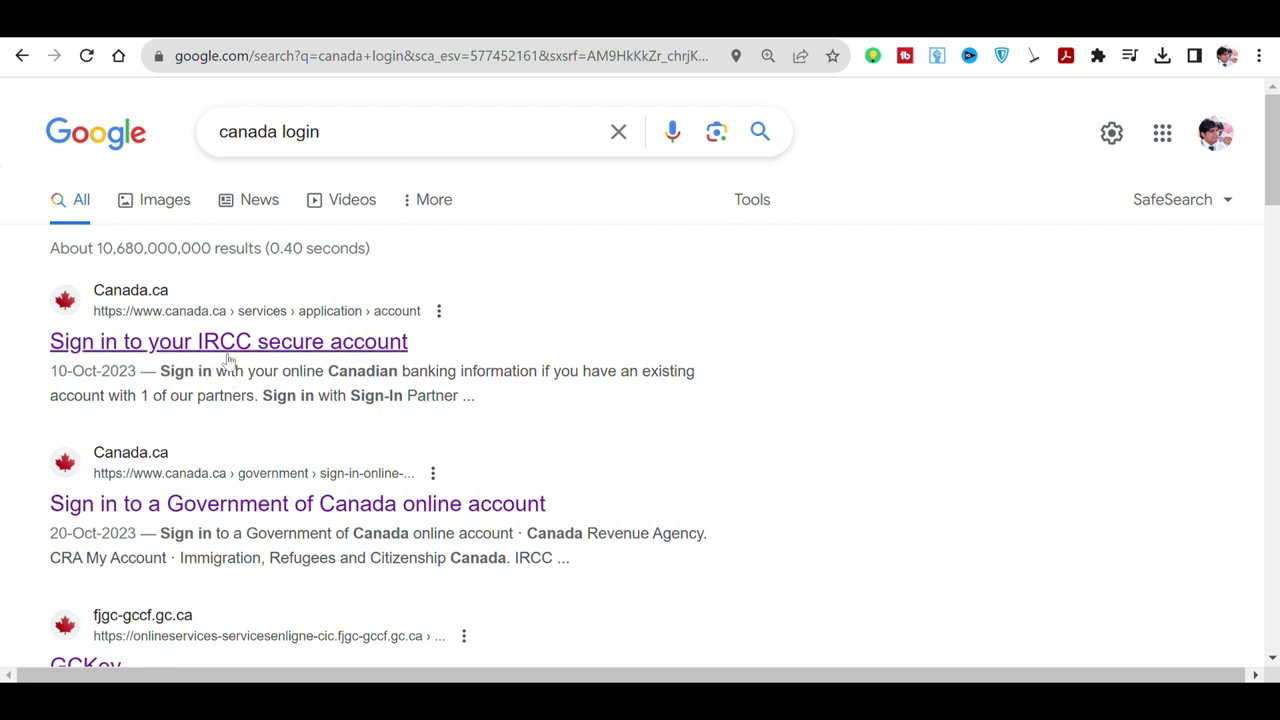
left_click(229, 346)
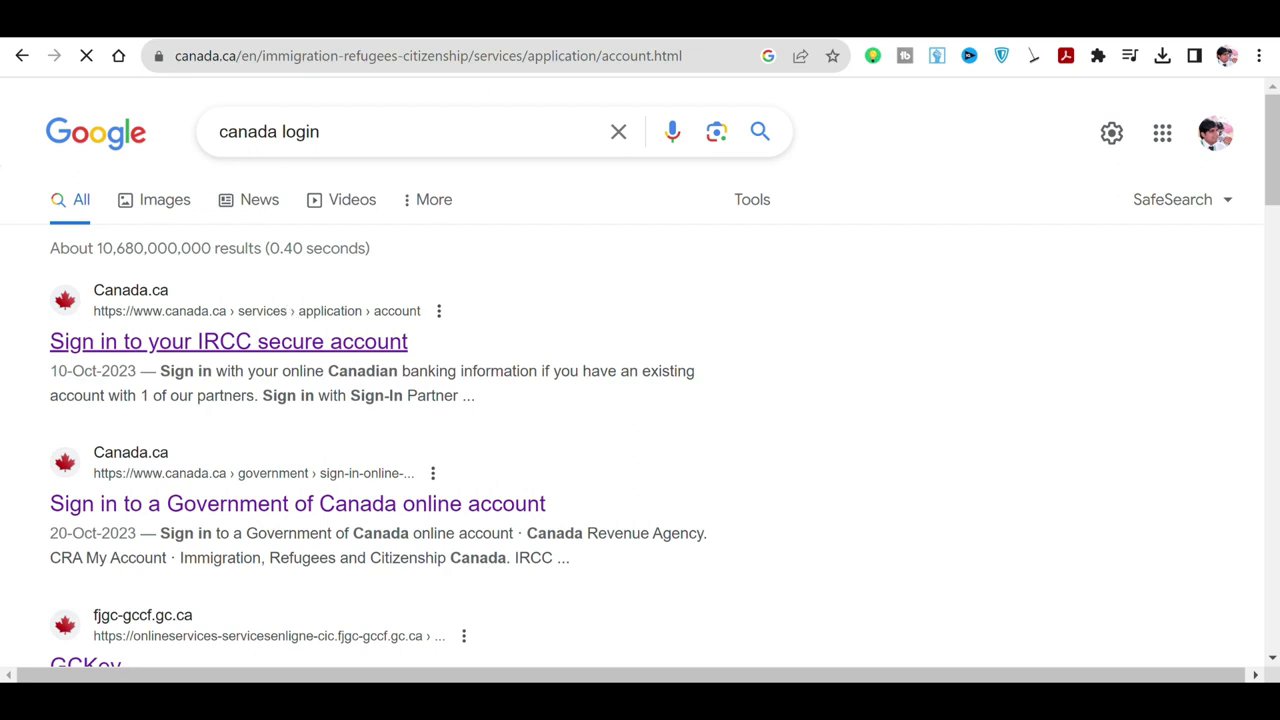
Step: Search Google for 'Gc key' in a new browser tab
key("ctrl+t")
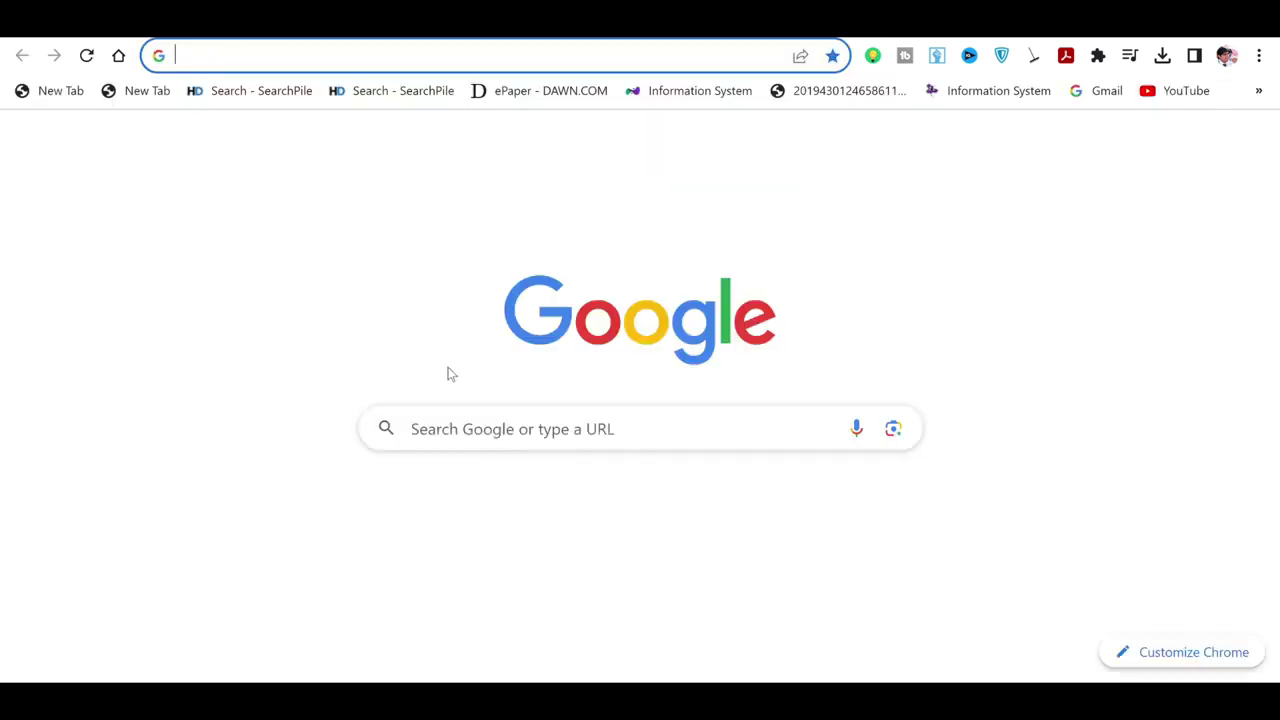
left_click(492, 445)
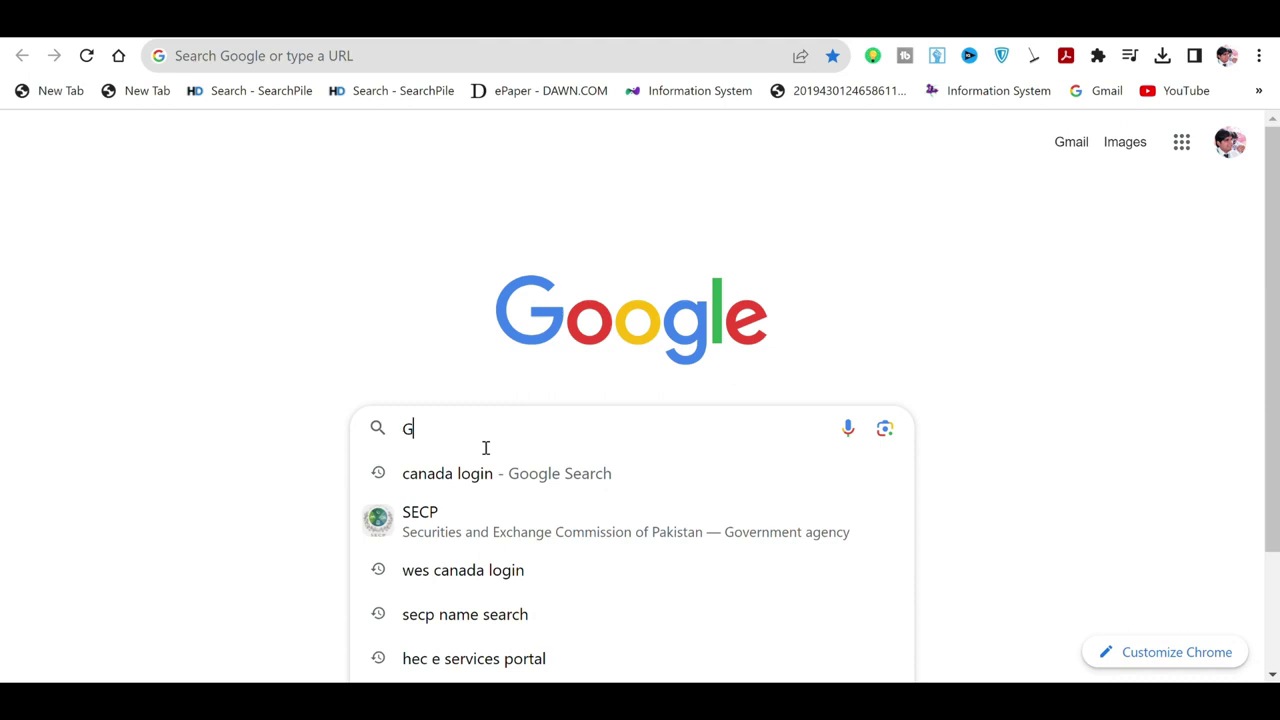
type("Gc key")
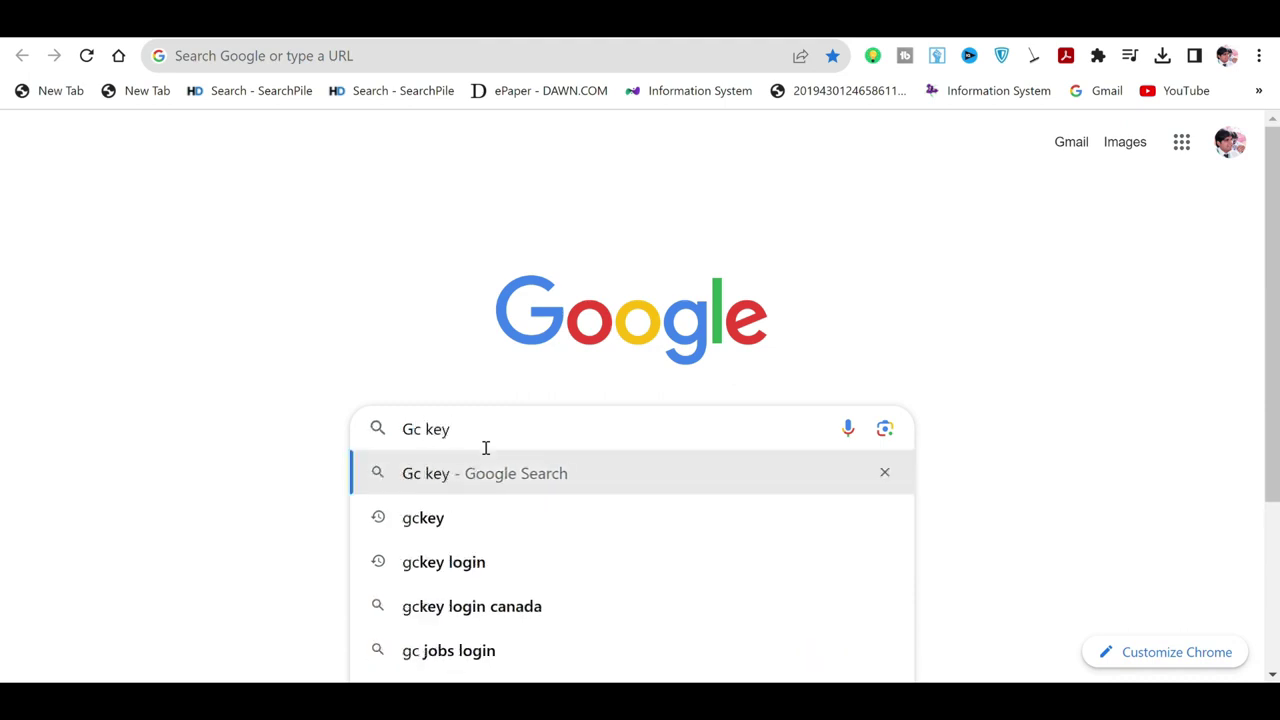
key("Return")
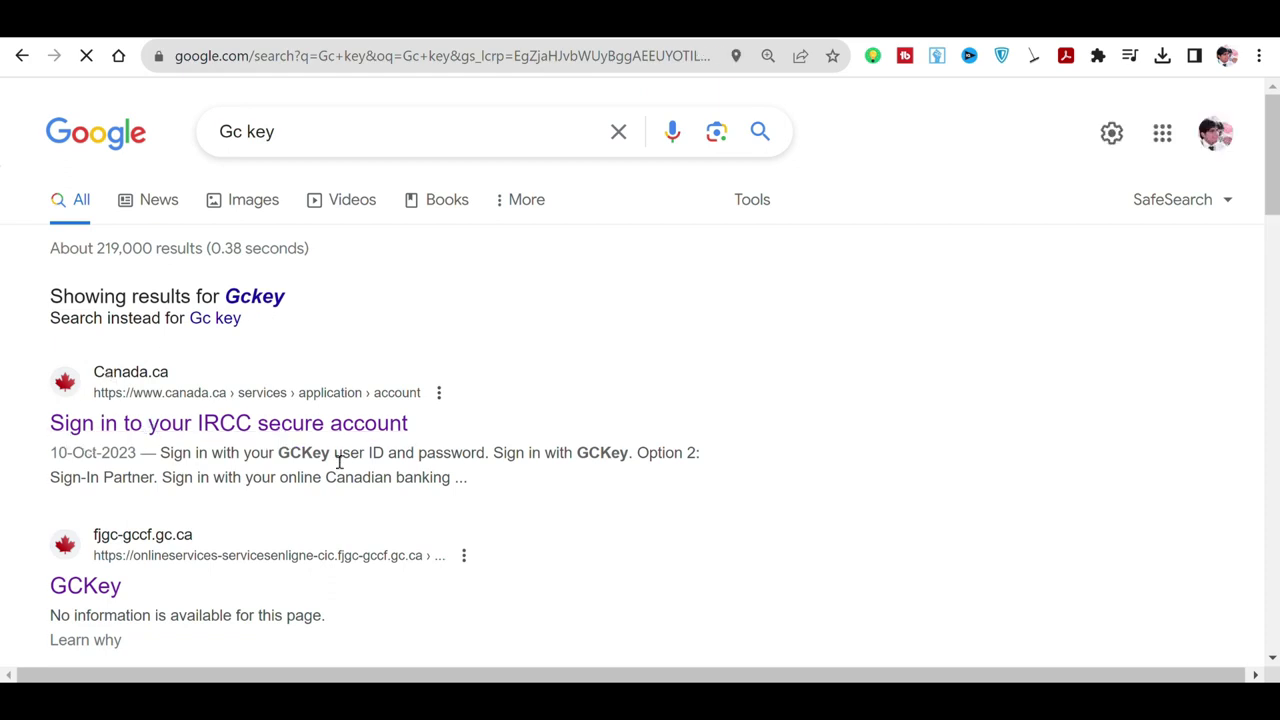
Step: Scroll down to Option 1: GCKey on the IRCC secure account page and choose 'Sign in with GCKey'
left_click_drag(245, 456, 372, 454)
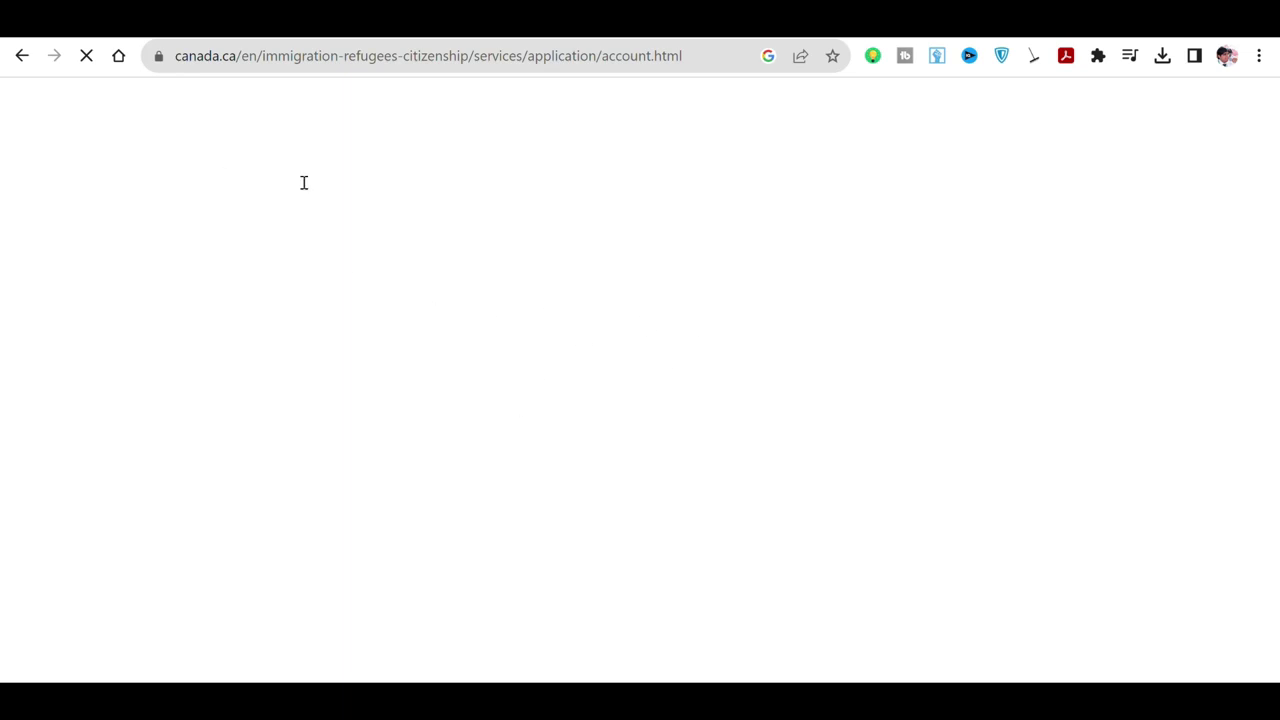
scroll(539, 534, "down", 5)
scroll(523, 518, "up", 5)
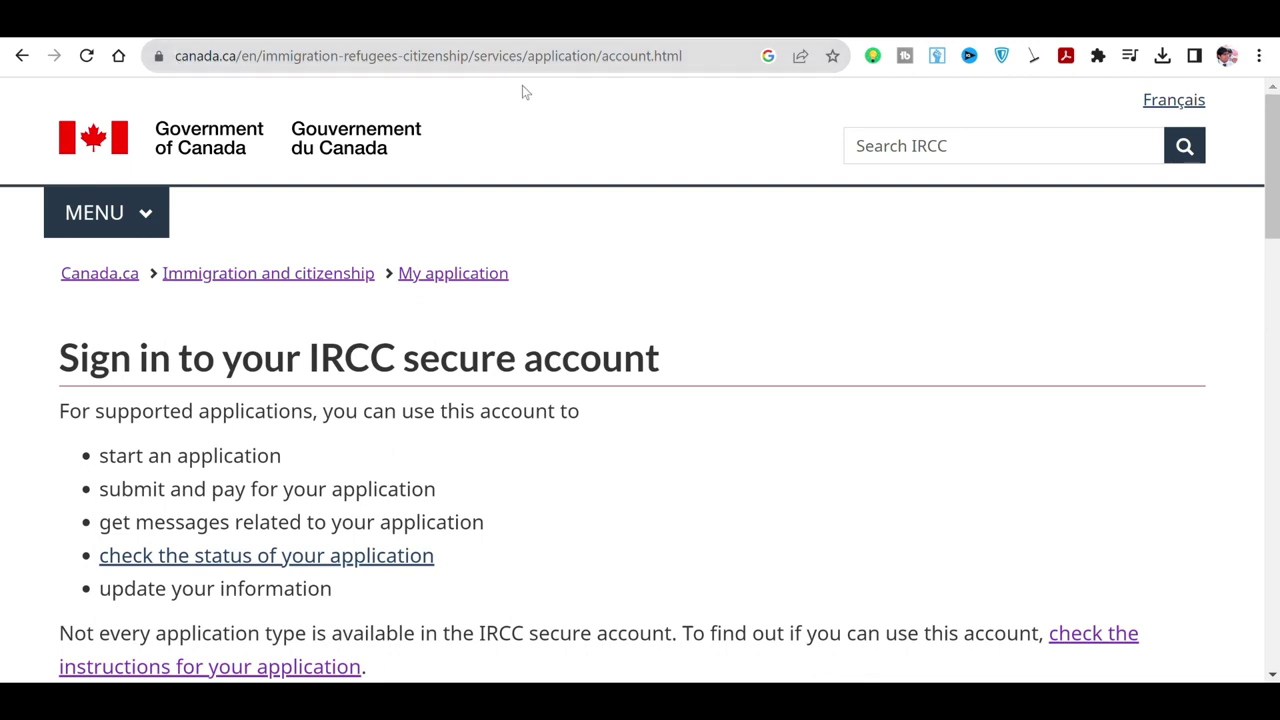
scroll(391, 460, "down", 10)
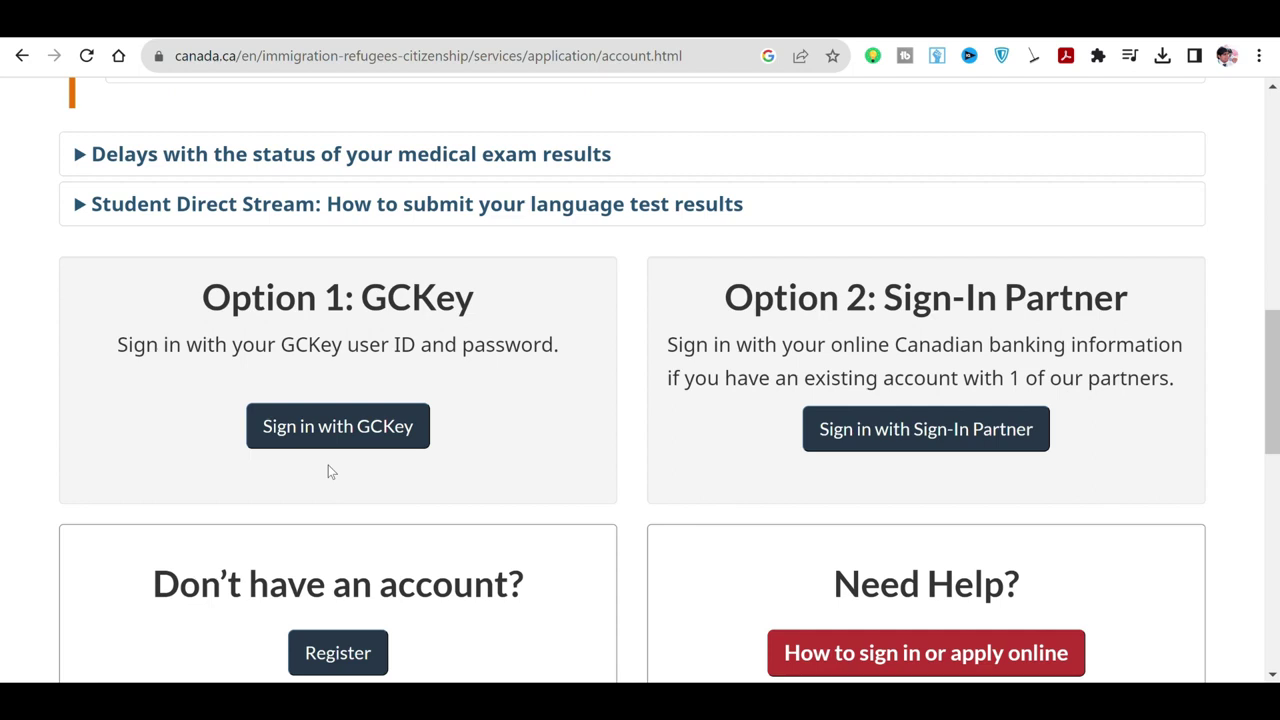
left_click(333, 438)
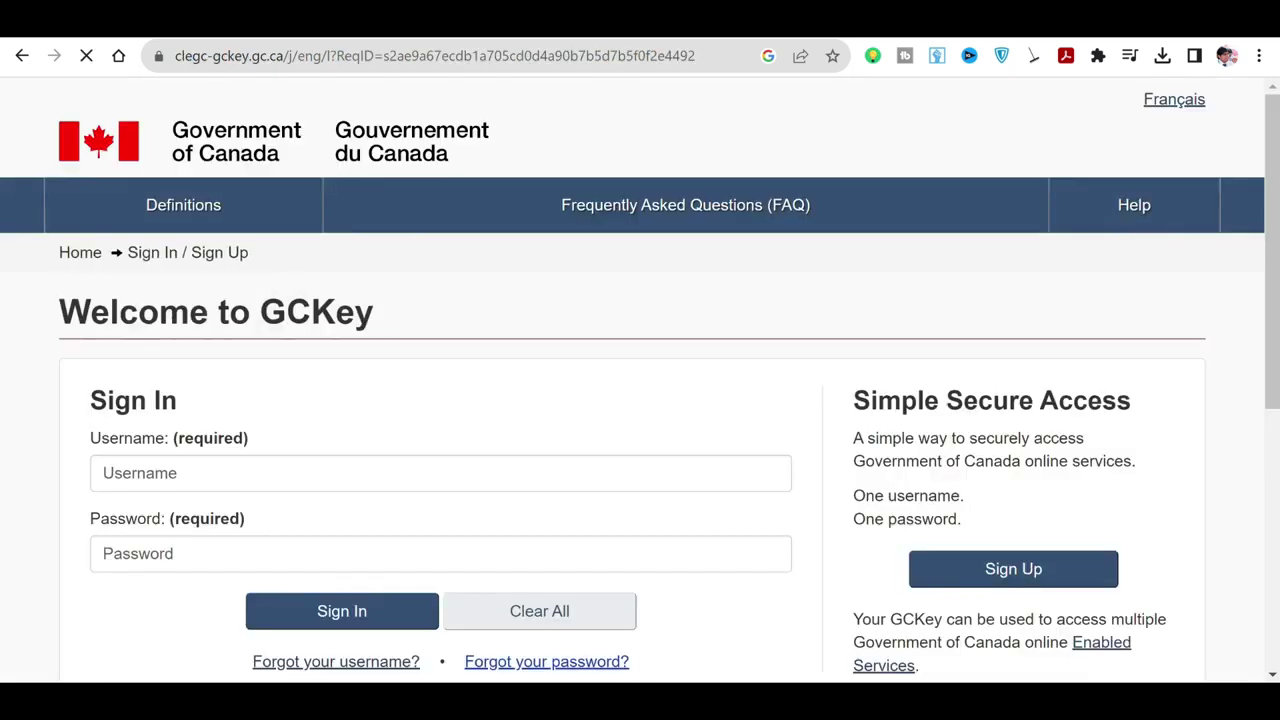
Step: Check the autofilled GCKey username and password and sign in
scroll(293, 640, "down", 4)
scroll(163, 323, "up", 2)
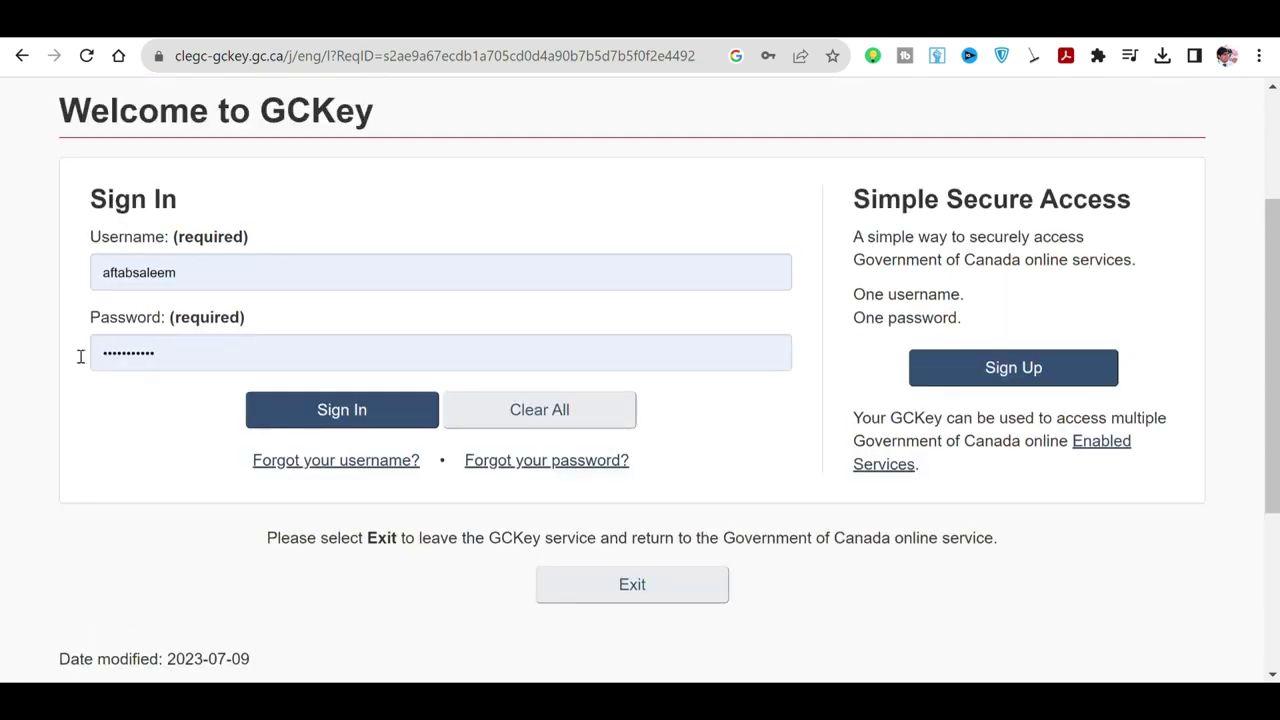
double_click(215, 280)
left_click(215, 278)
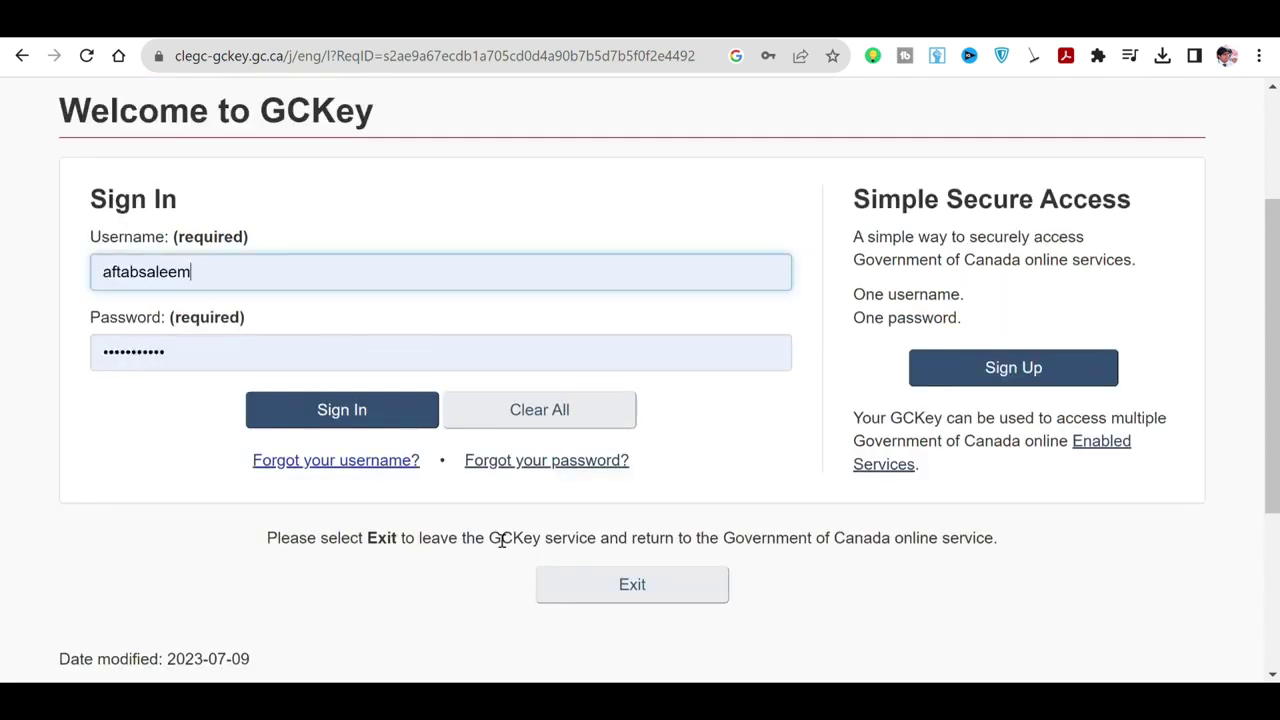
left_click(747, 486)
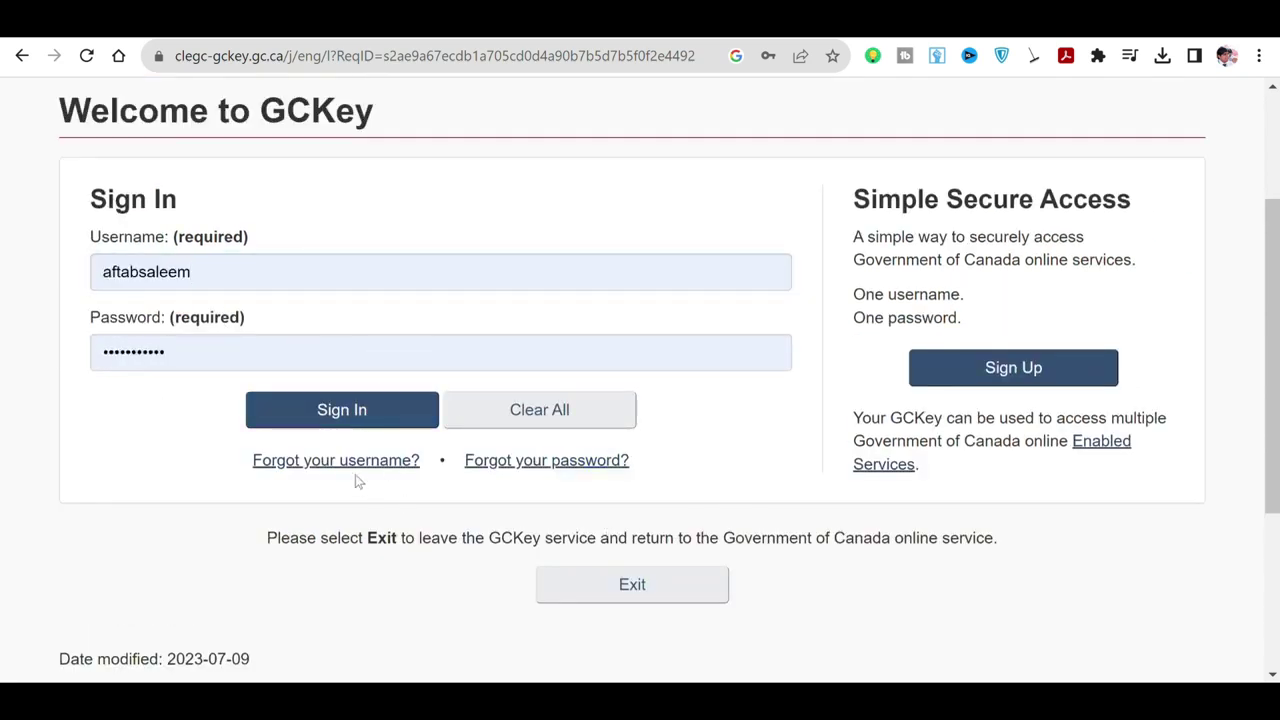
scroll(474, 508, "down", 2)
scroll(483, 535, "up", 3)
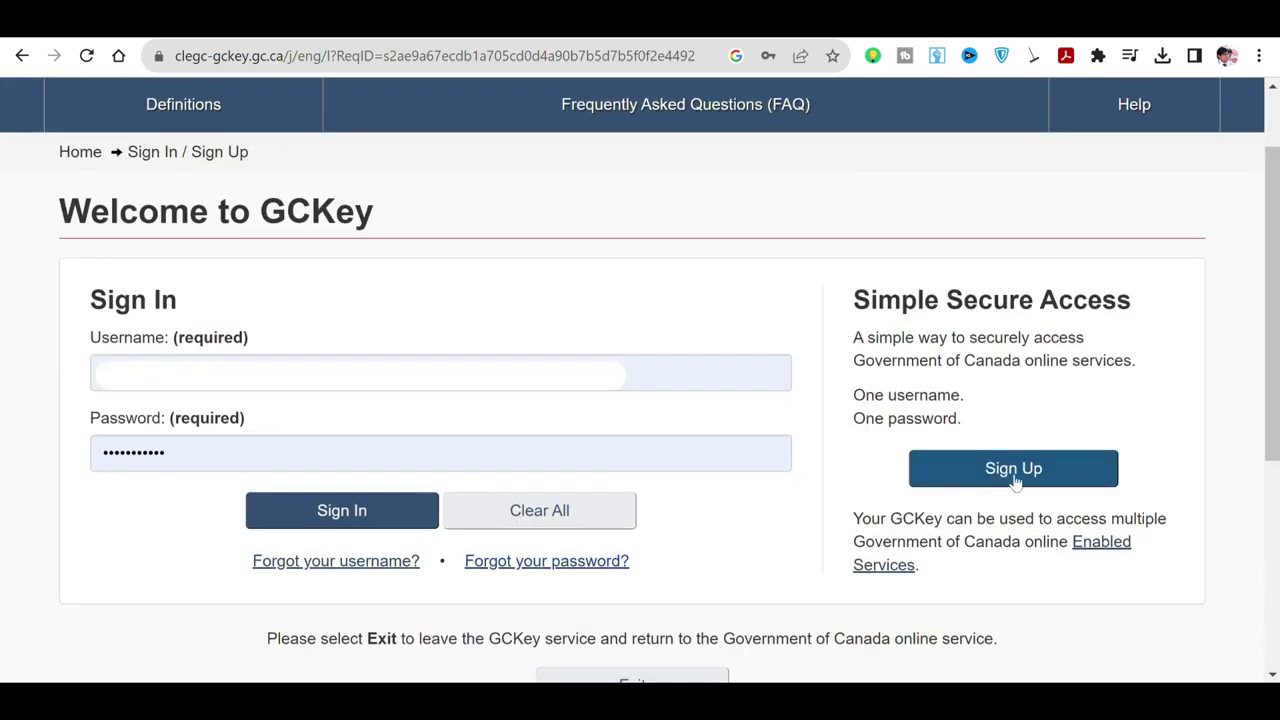
left_click(120, 372)
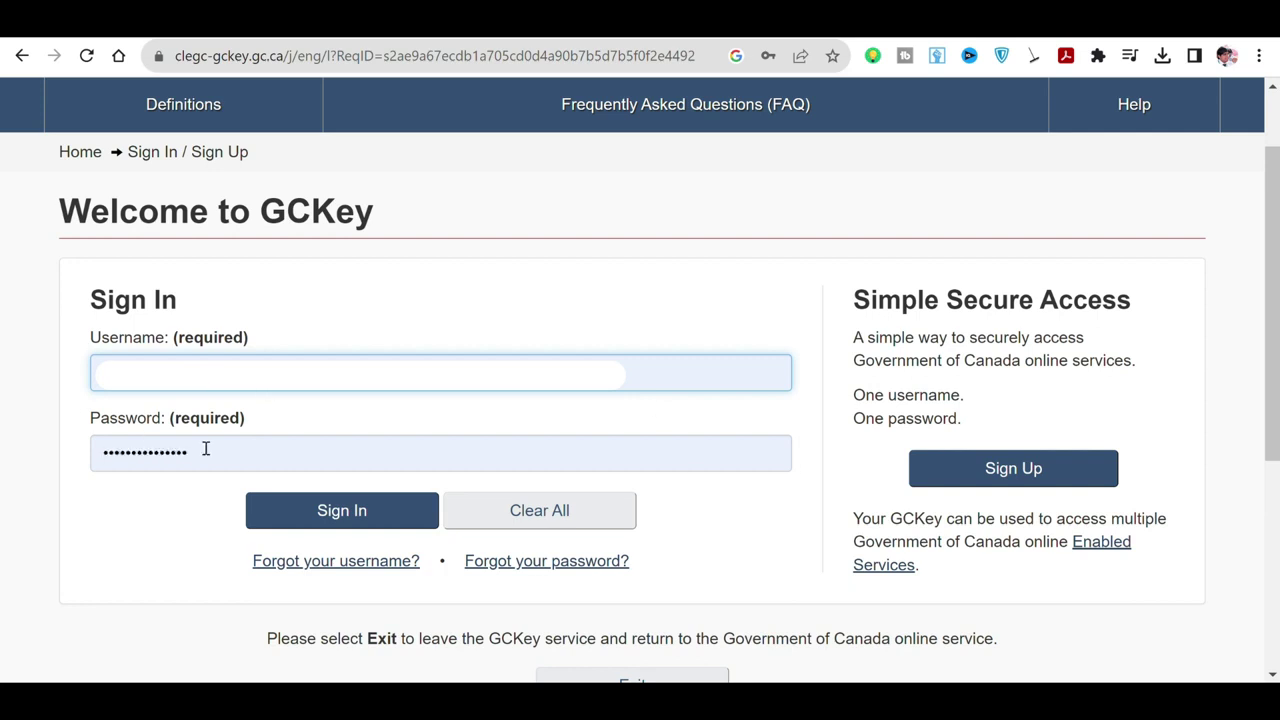
left_click(309, 527)
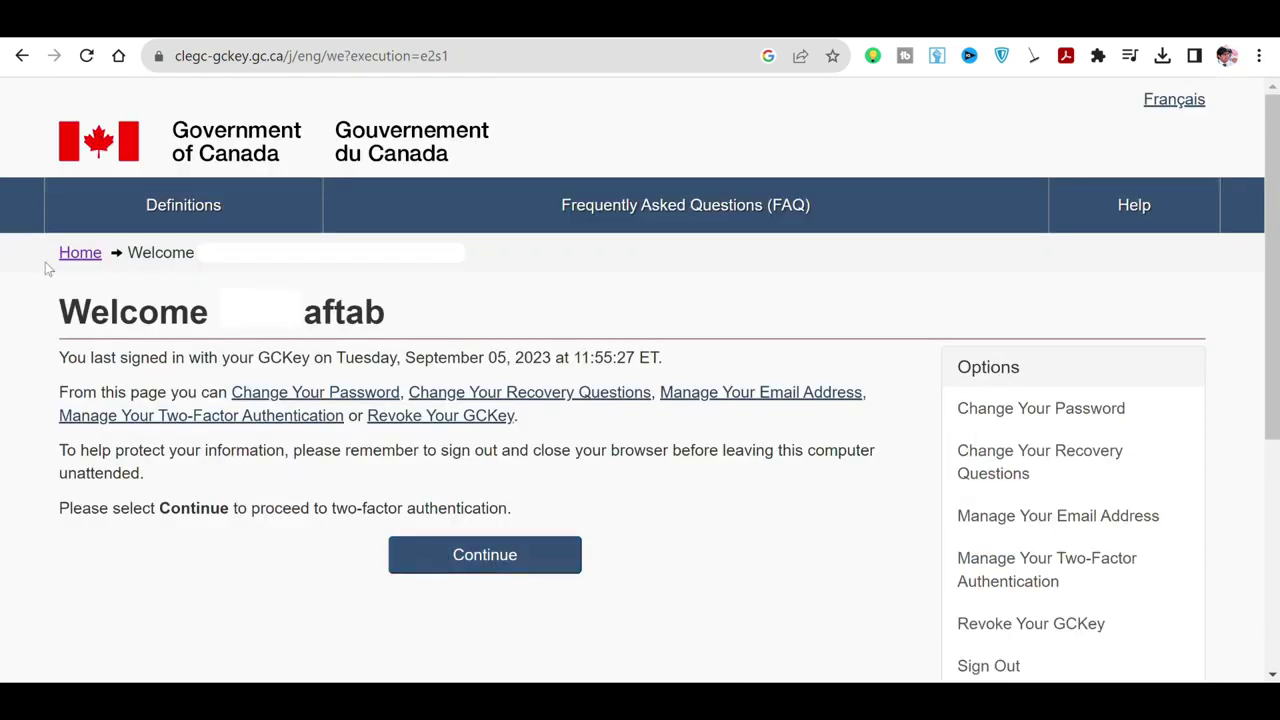
Step: Start two-factor authentication and submit the one-time passcode sent by email
left_click_drag(68, 328, 551, 360)
left_click(455, 555)
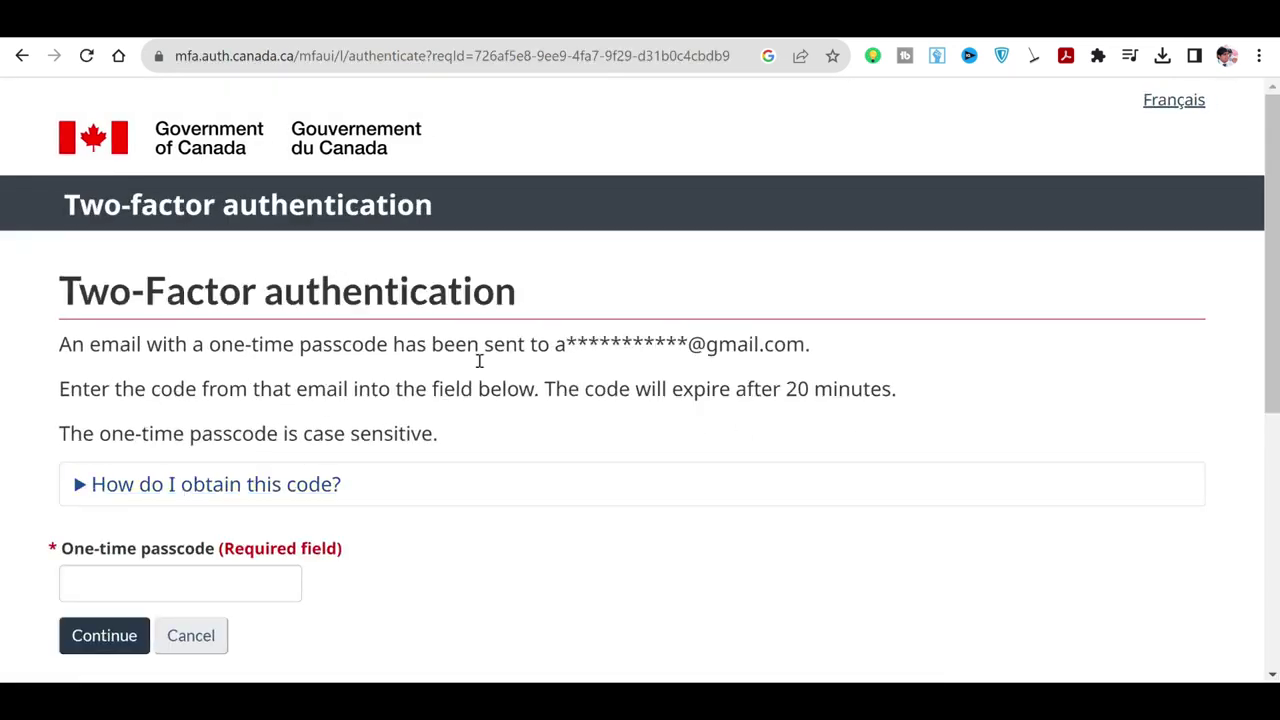
left_click_drag(532, 356, 693, 364)
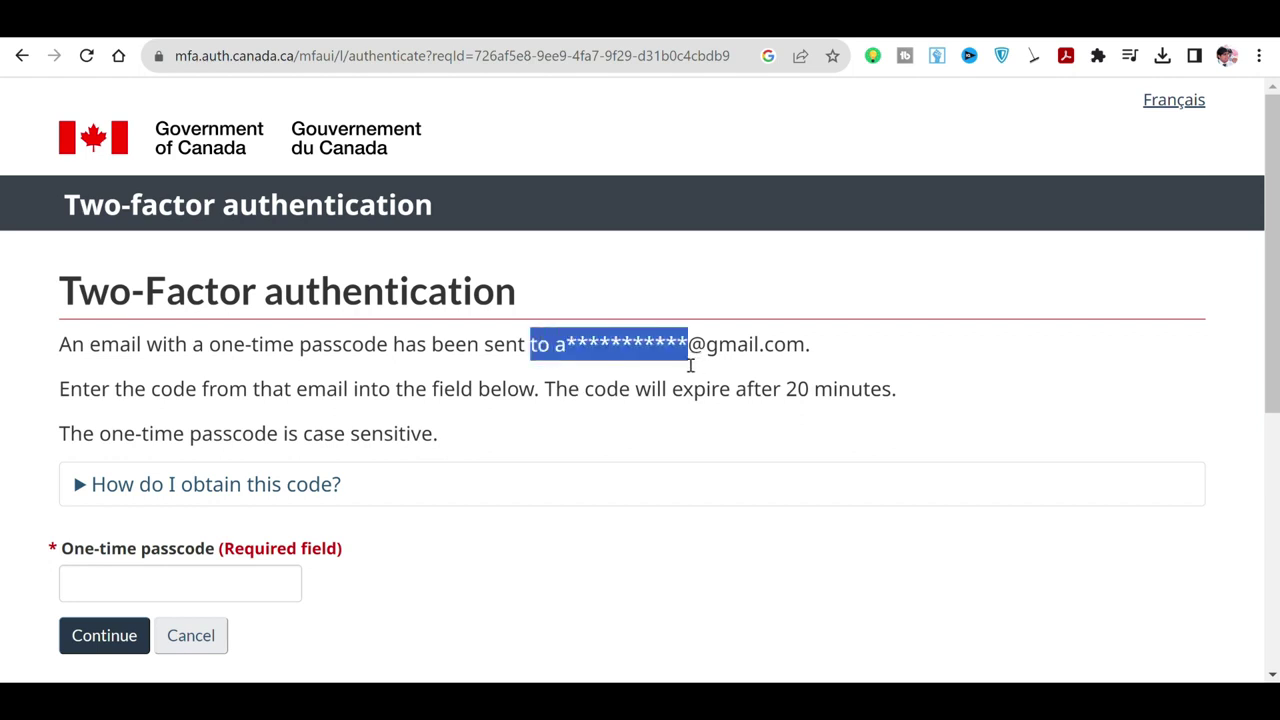
left_click(166, 596)
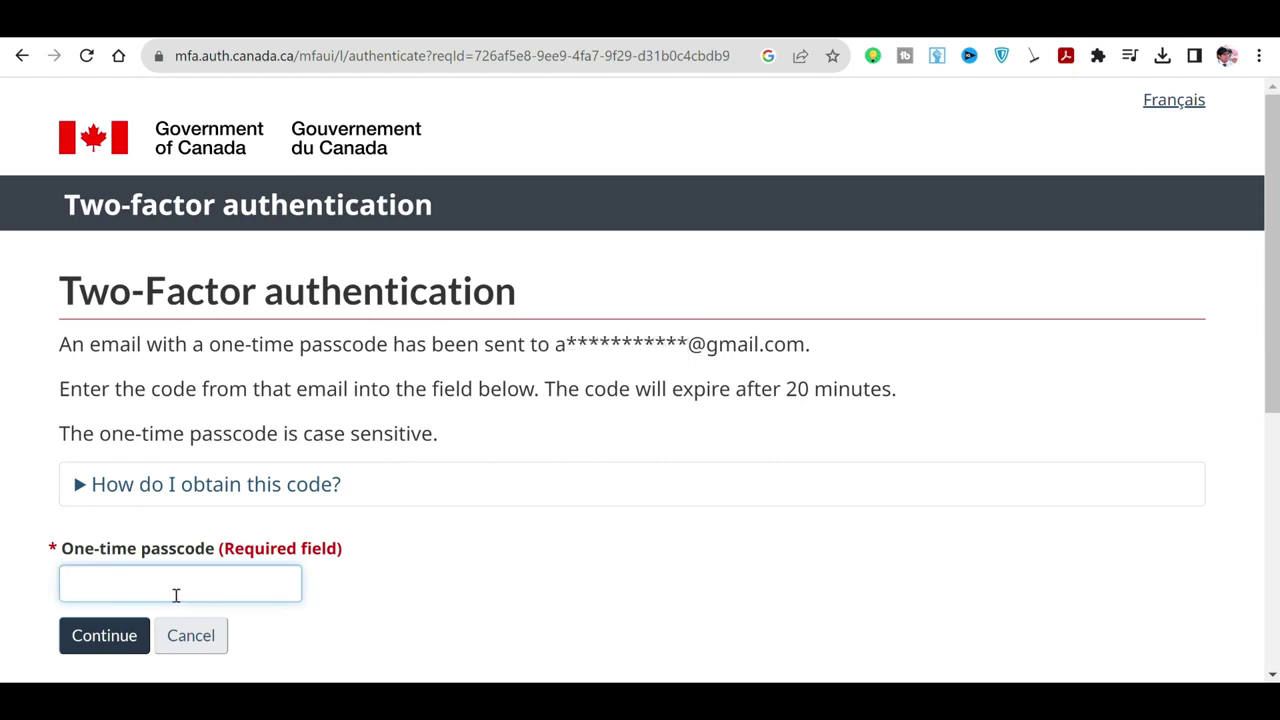
left_click(106, 640)
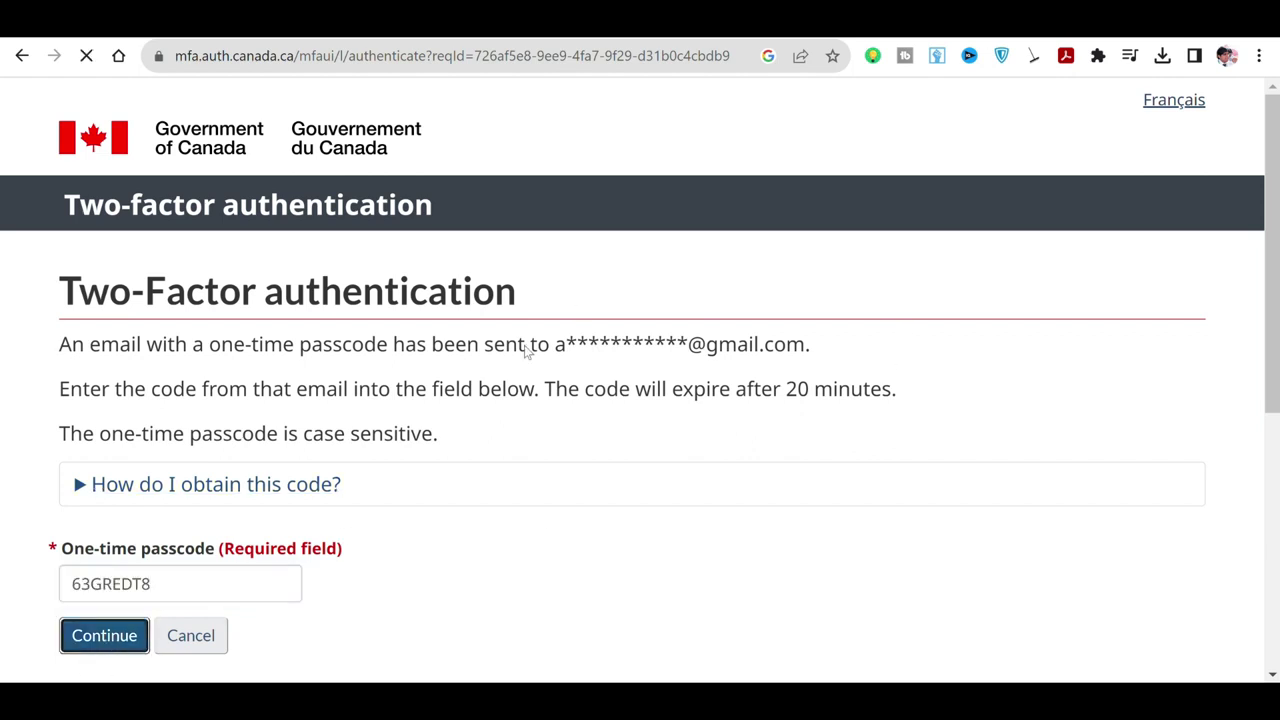
Step: Confirm the authentication success message and continue to the account
scroll(260, 460, "down", 3)
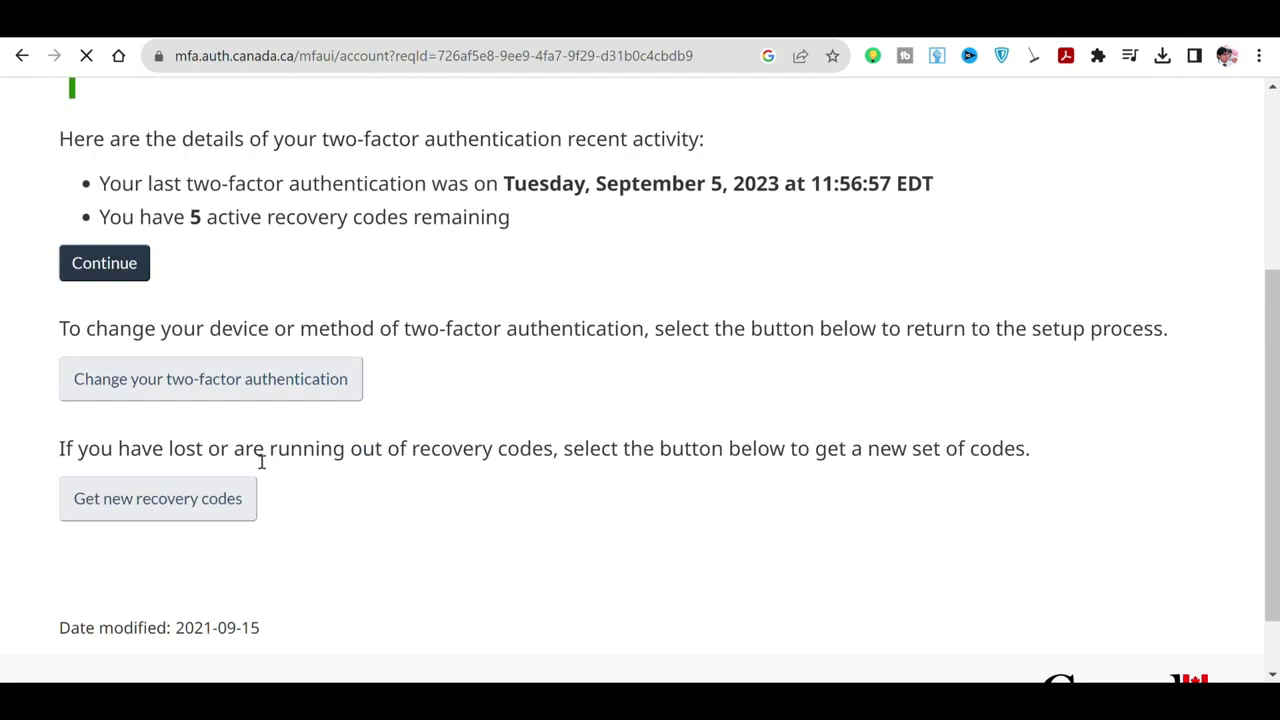
scroll(159, 288, "up", 3)
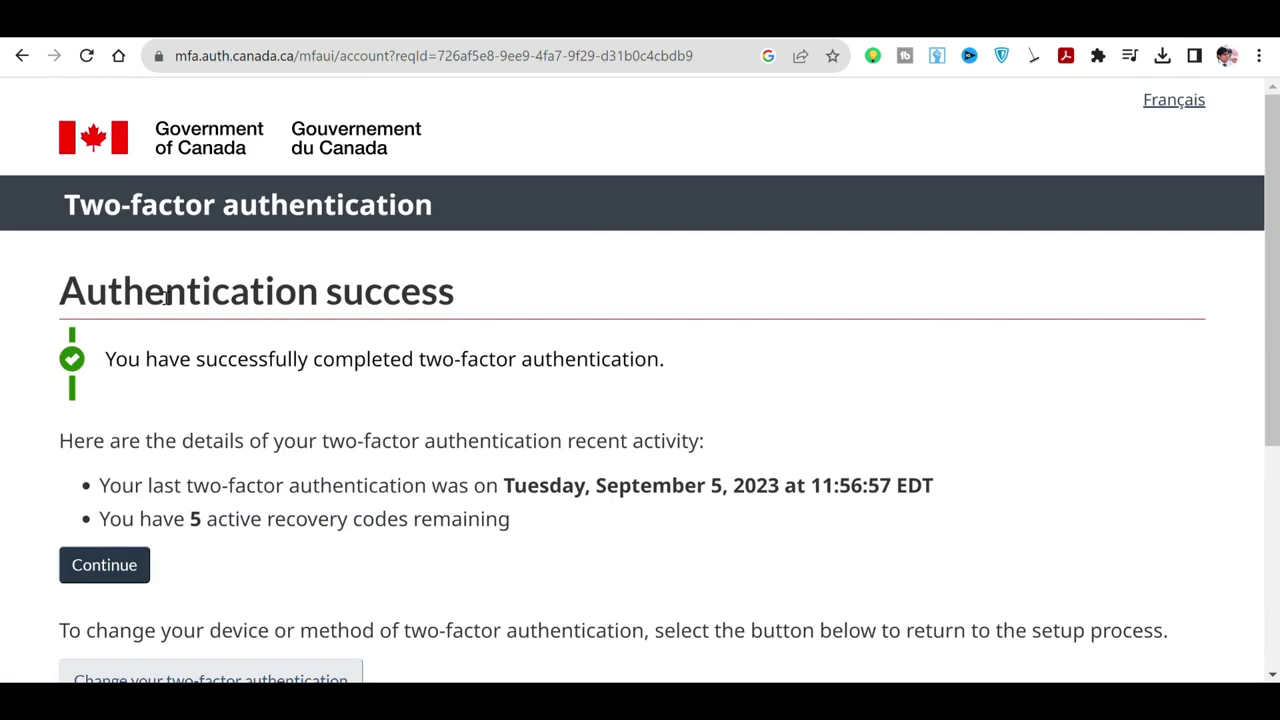
left_click_drag(128, 370, 700, 377)
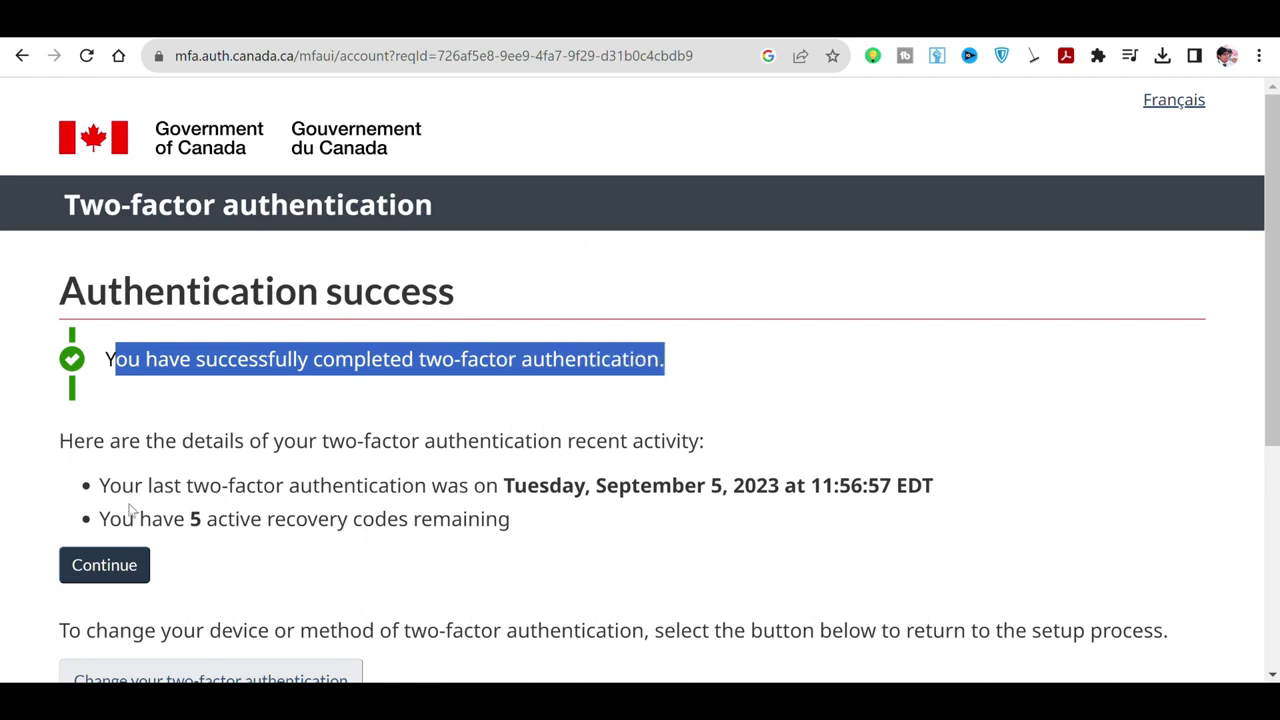
left_click(116, 568)
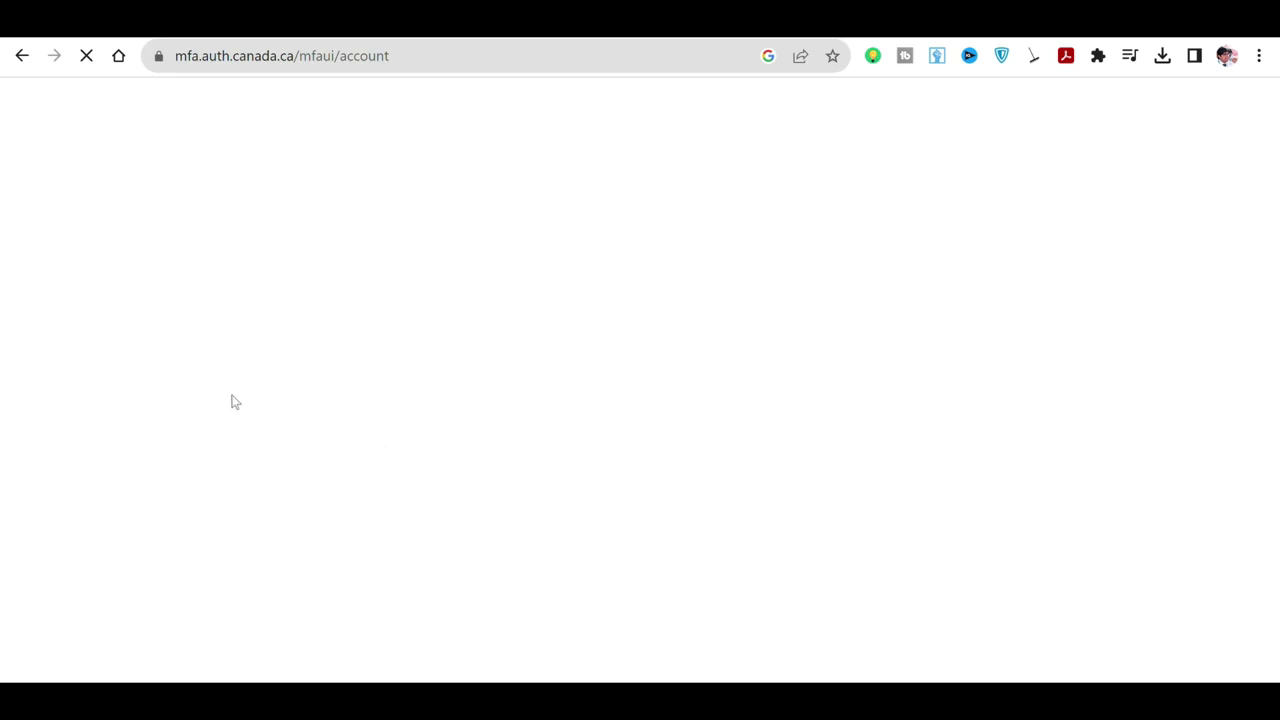
Step: Scroll through the IRCC Terms and Conditions of Use and select I Accept
scroll(608, 417, "down", 10)
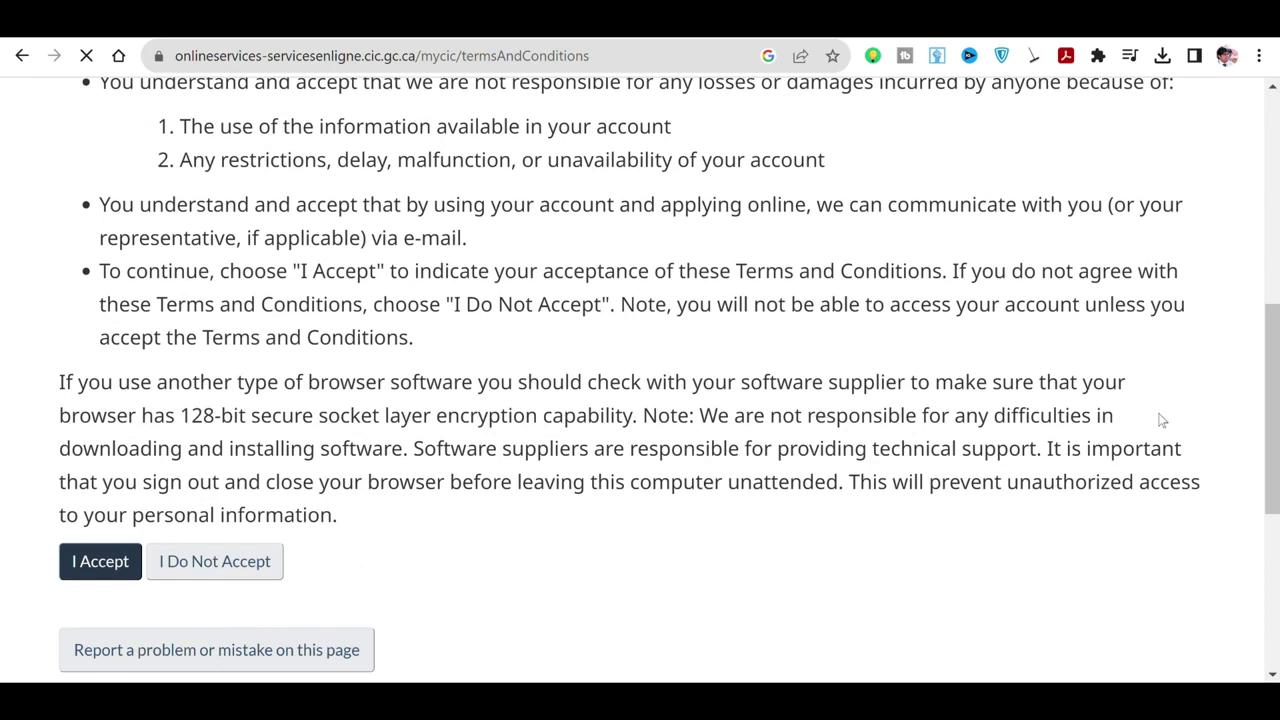
scroll(1171, 500, "up", 10)
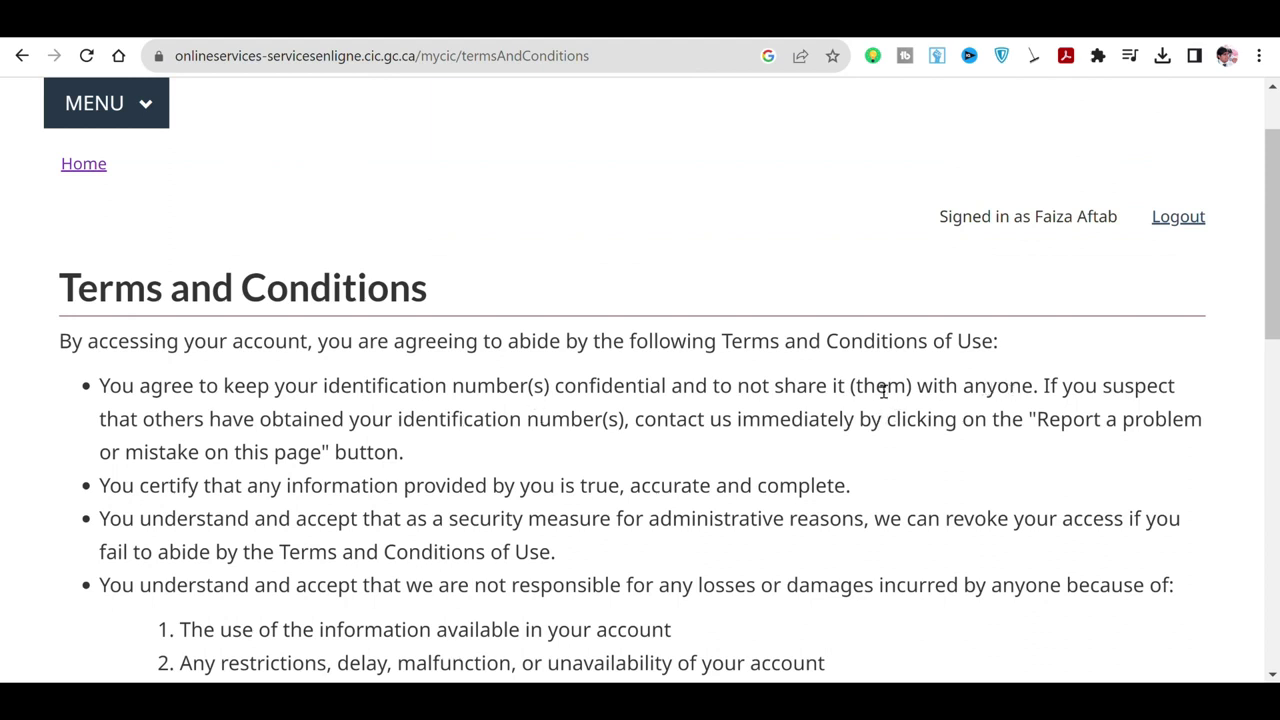
scroll(507, 518, "down", 6)
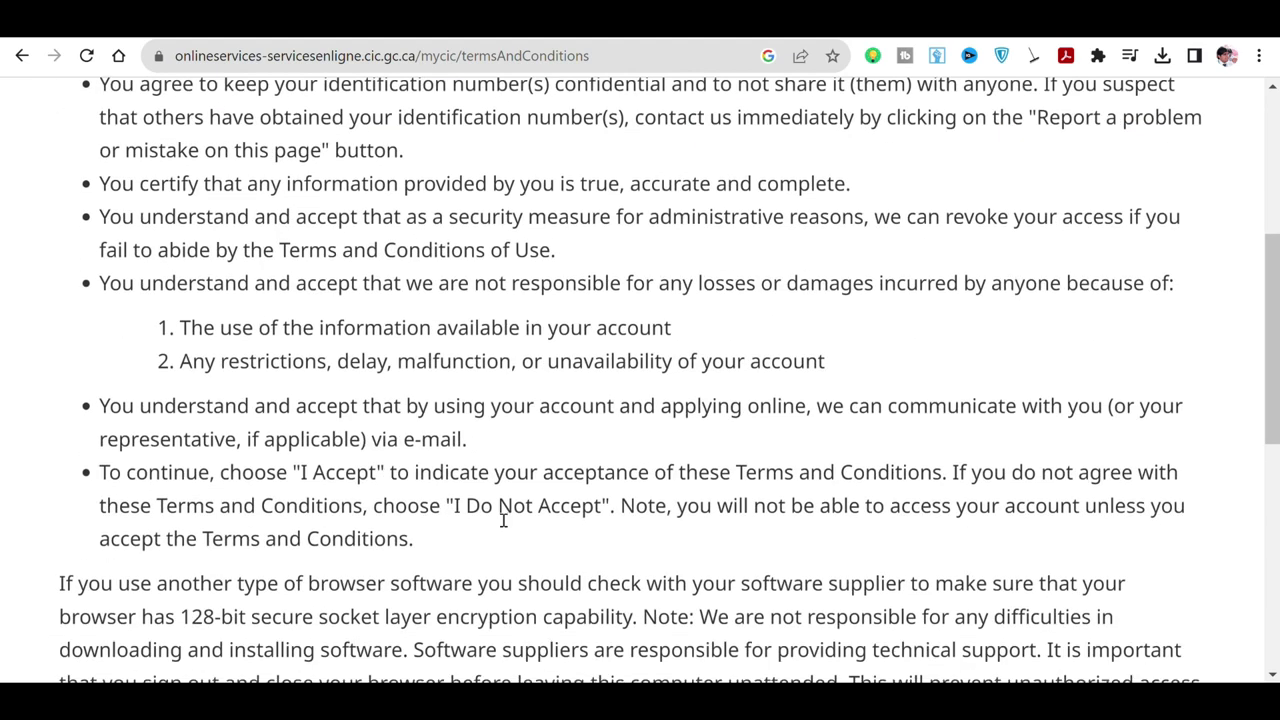
left_click(72, 471)
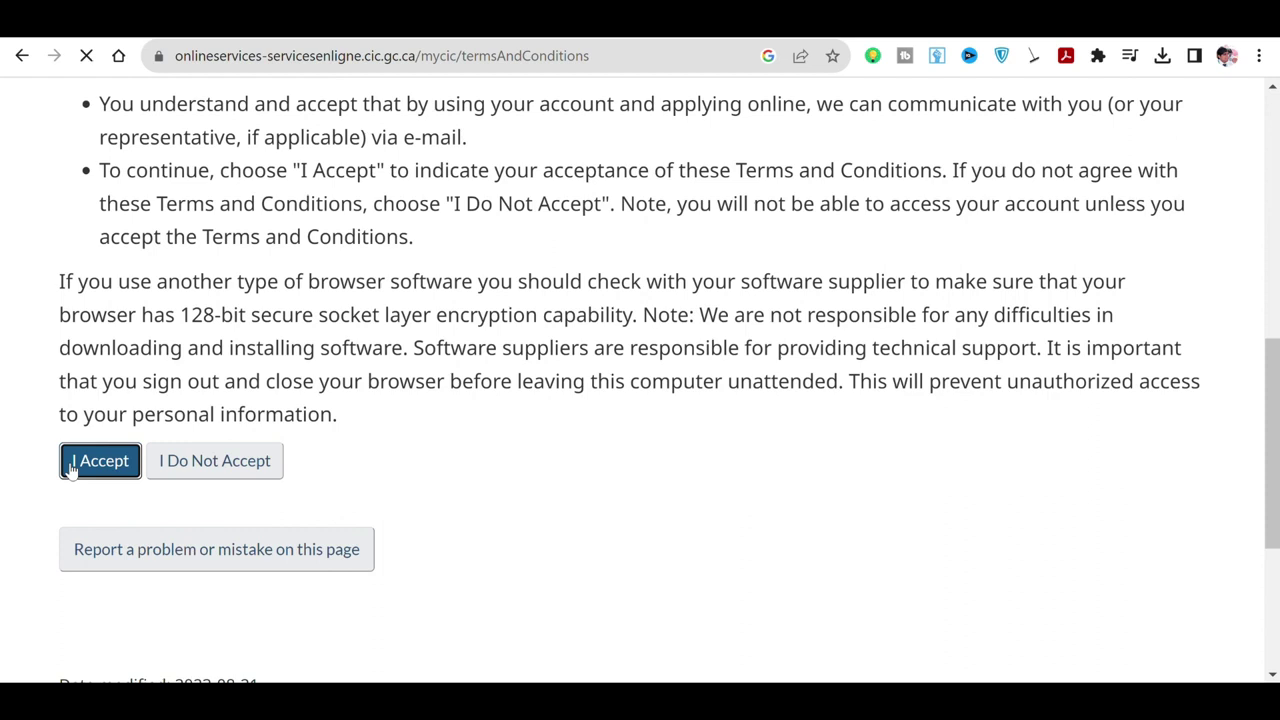
scroll(490, 392, "up", 6)
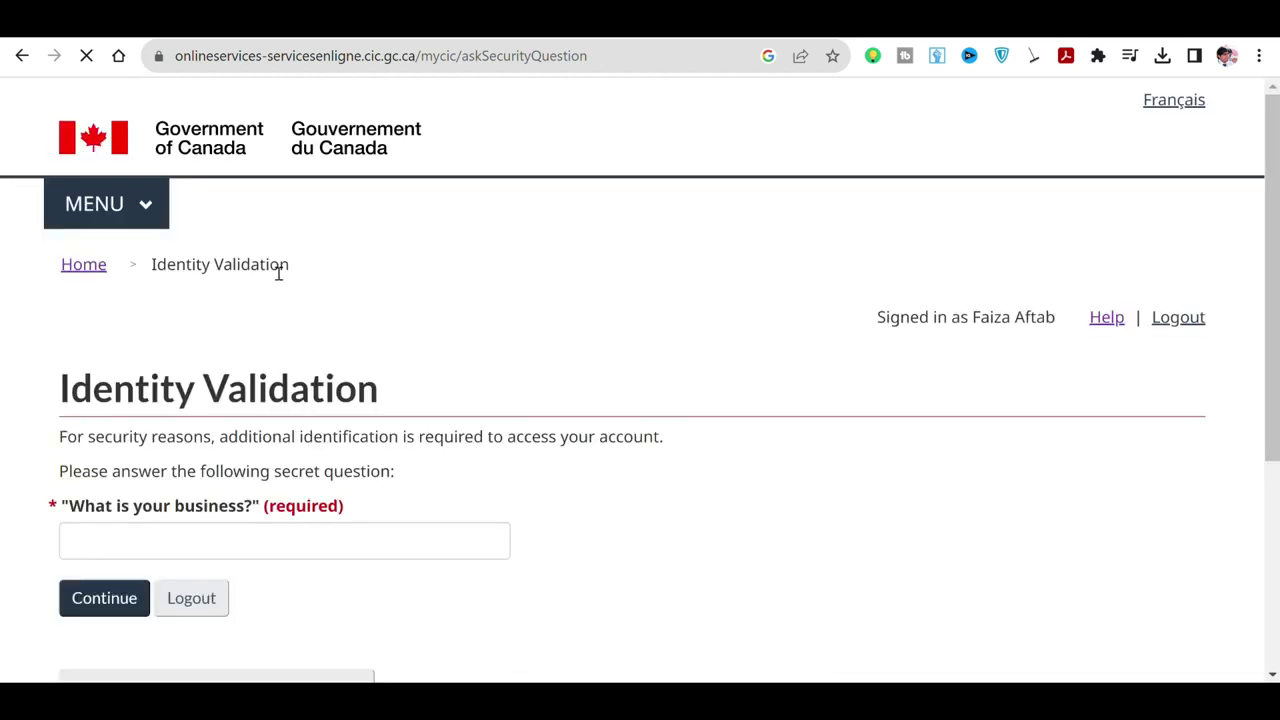
Step: Answer the 'What is your business?' secret question with the saved answer and submit it
scroll(323, 417, "down", 3)
left_click(197, 259)
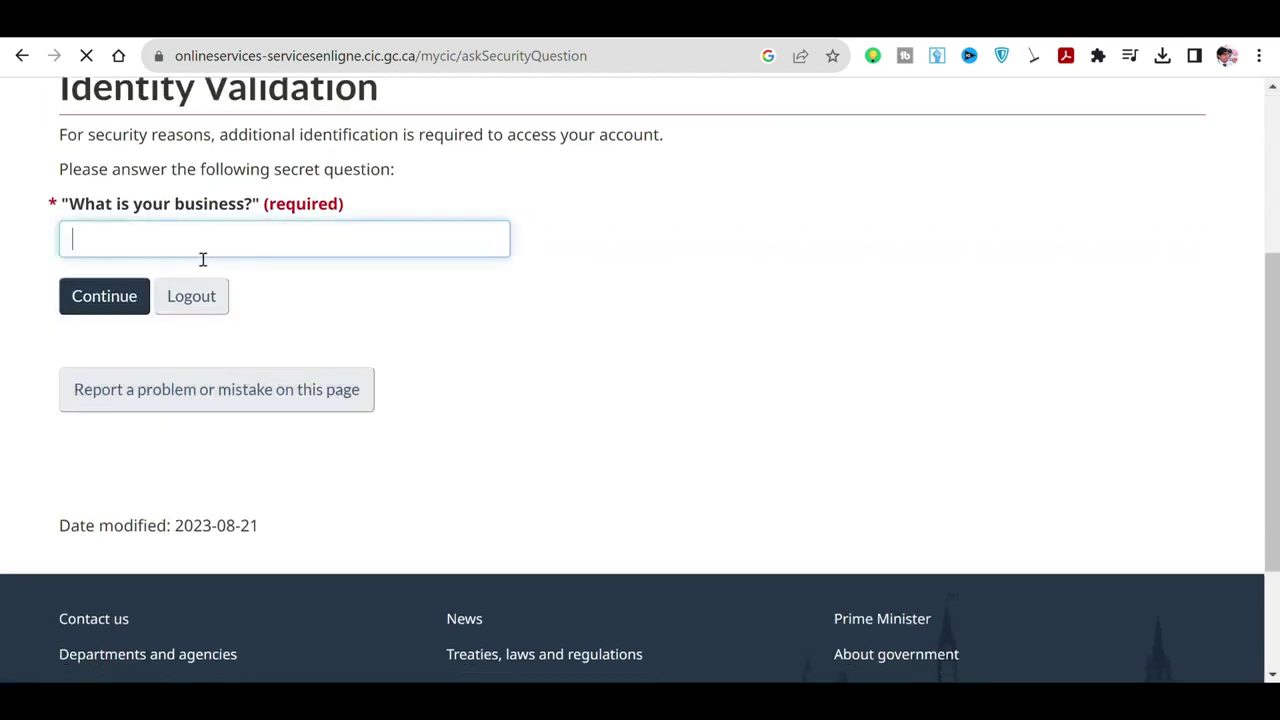
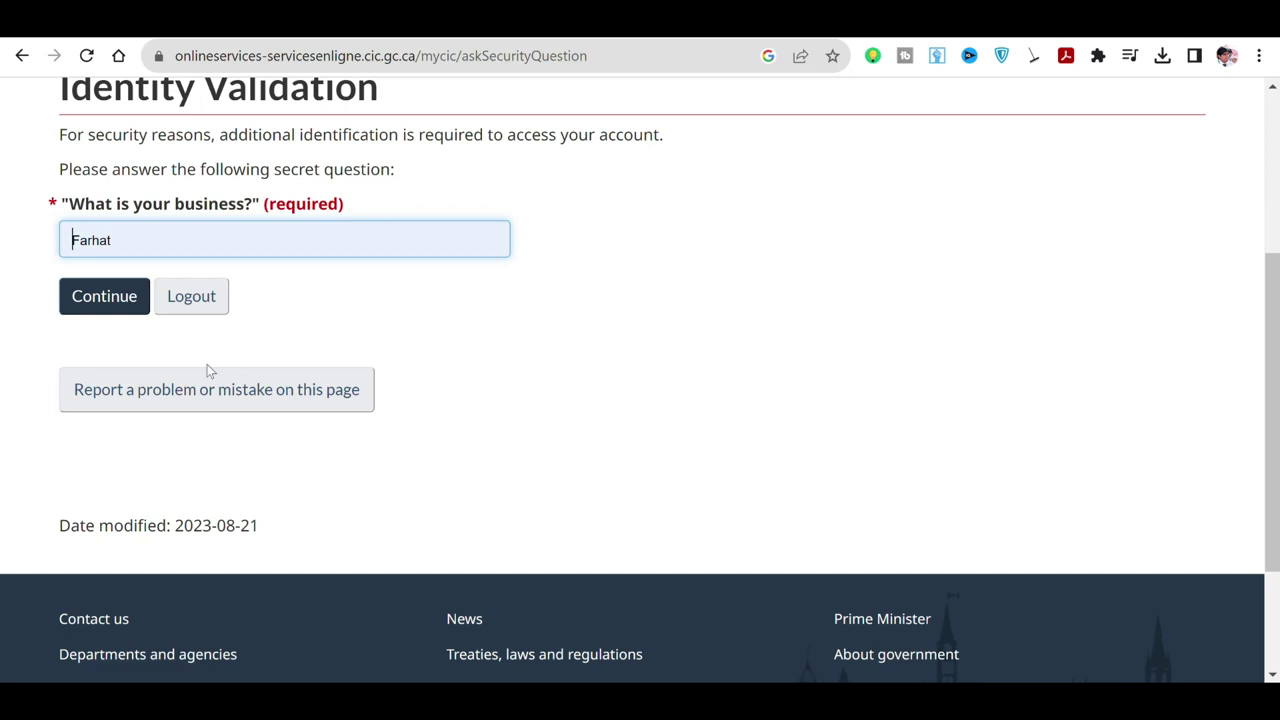
left_click(212, 470)
left_click(114, 303)
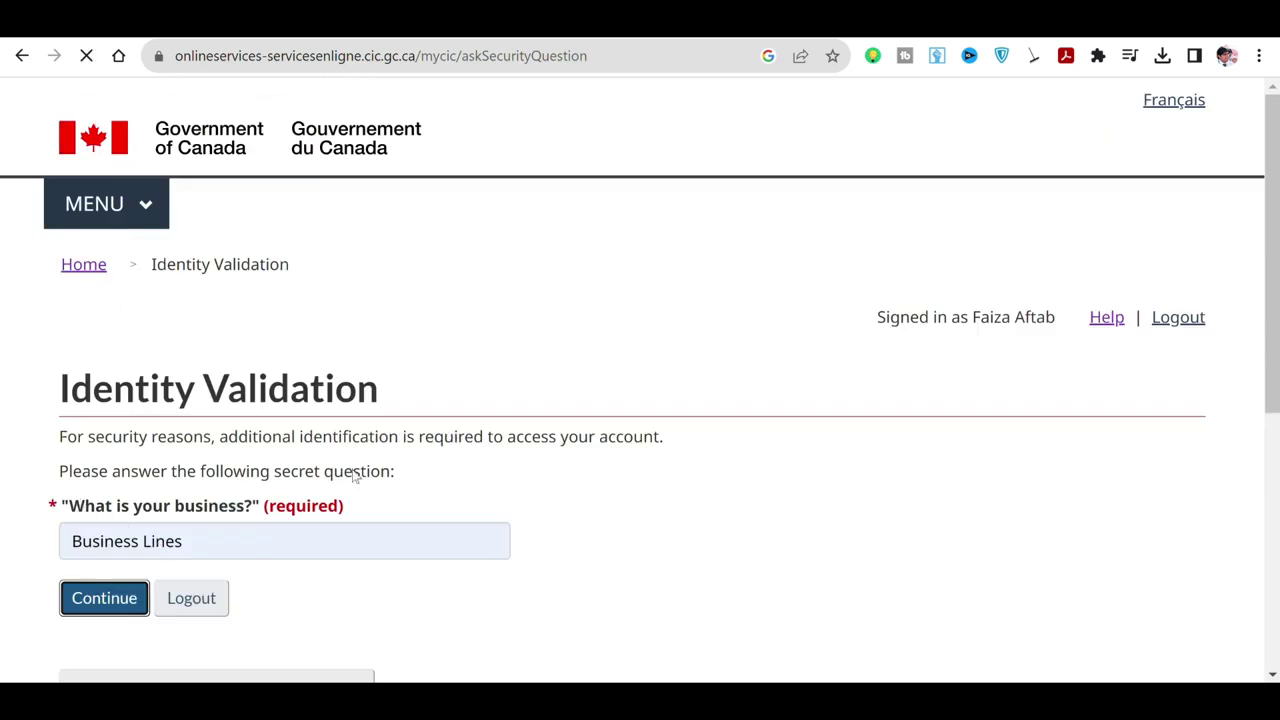
Step: Answer the husband's-name secret question with the saved answer and submit it
scroll(621, 363, "down", 2)
left_click(266, 345)
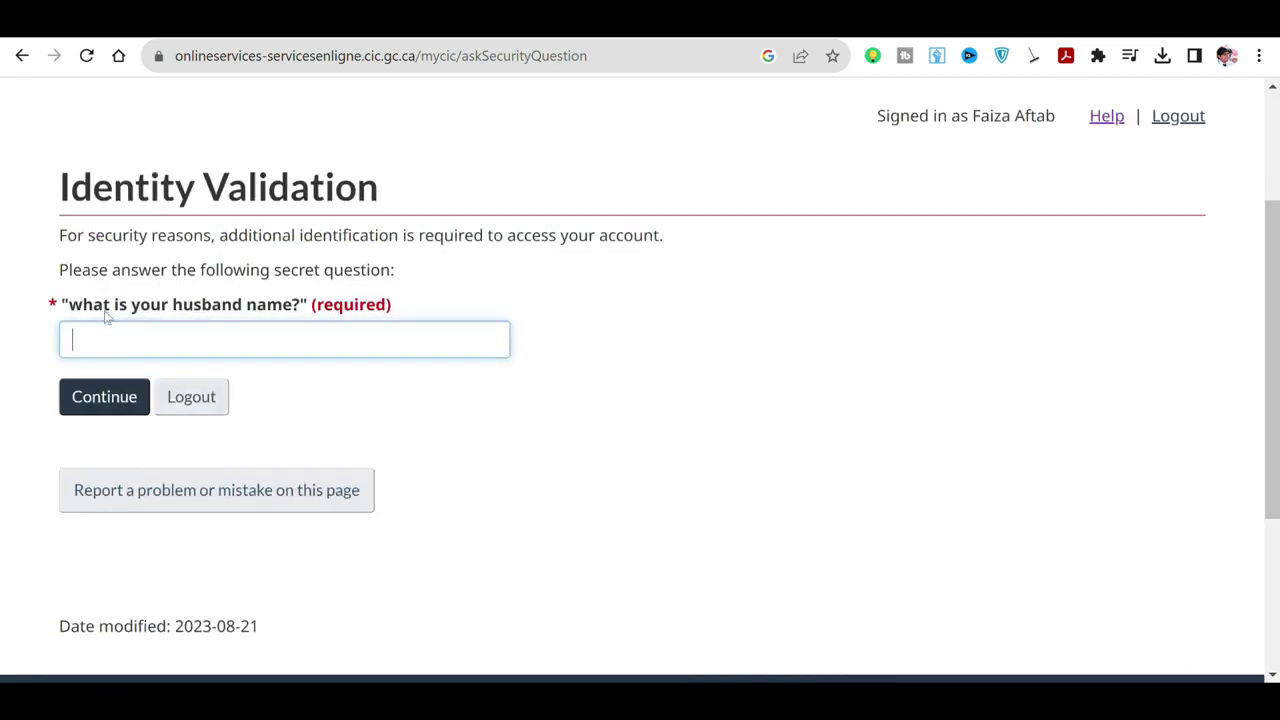
left_click(229, 391)
left_click(106, 397)
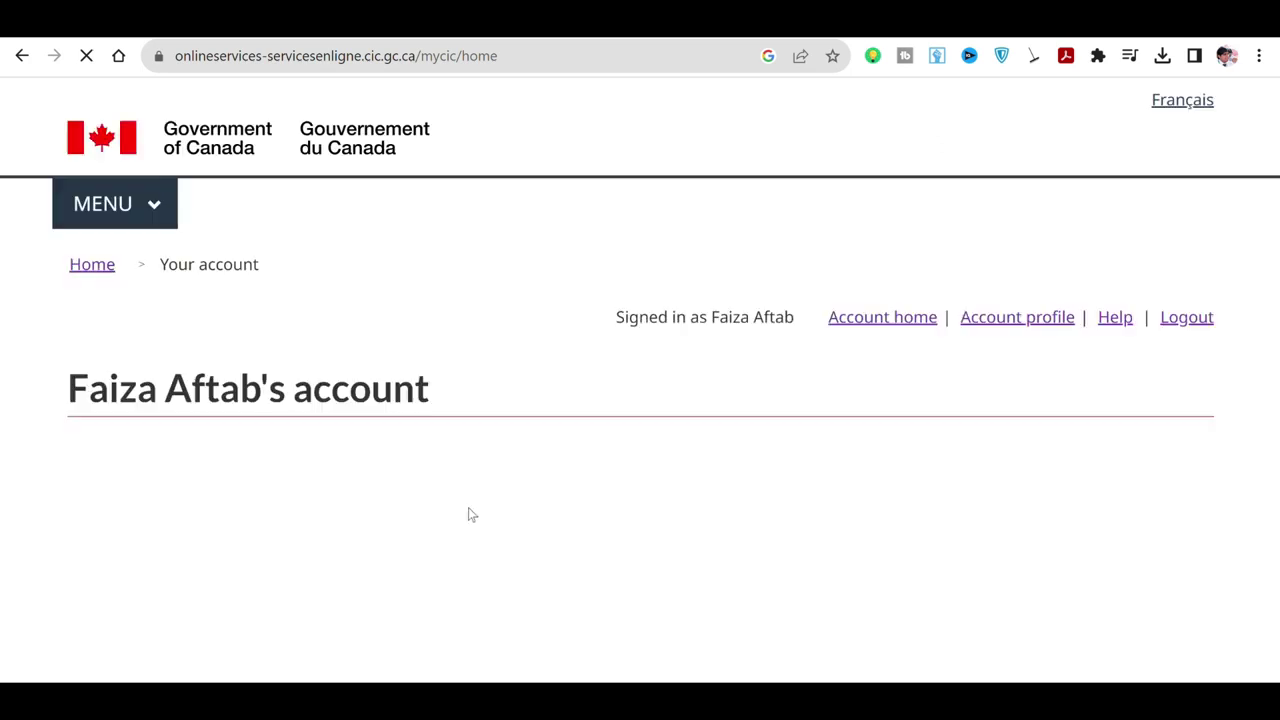
scroll(394, 520, "down", 5)
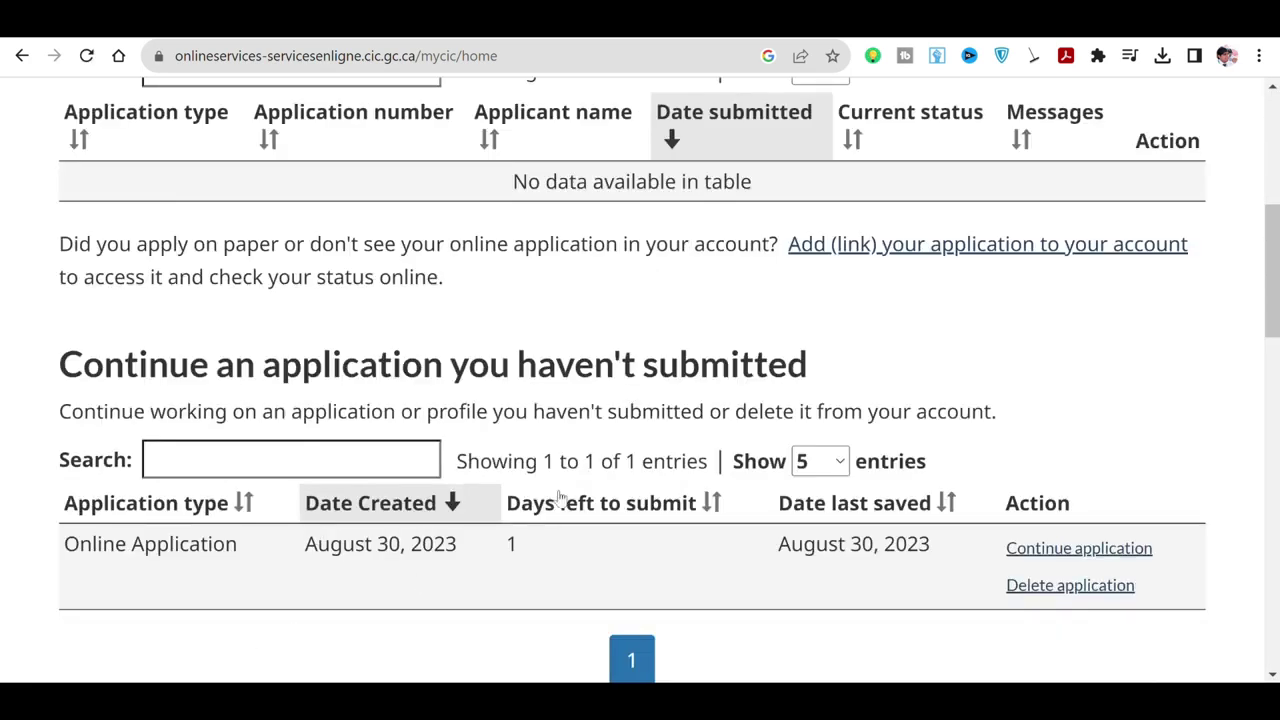
scroll(482, 502, "up", 1)
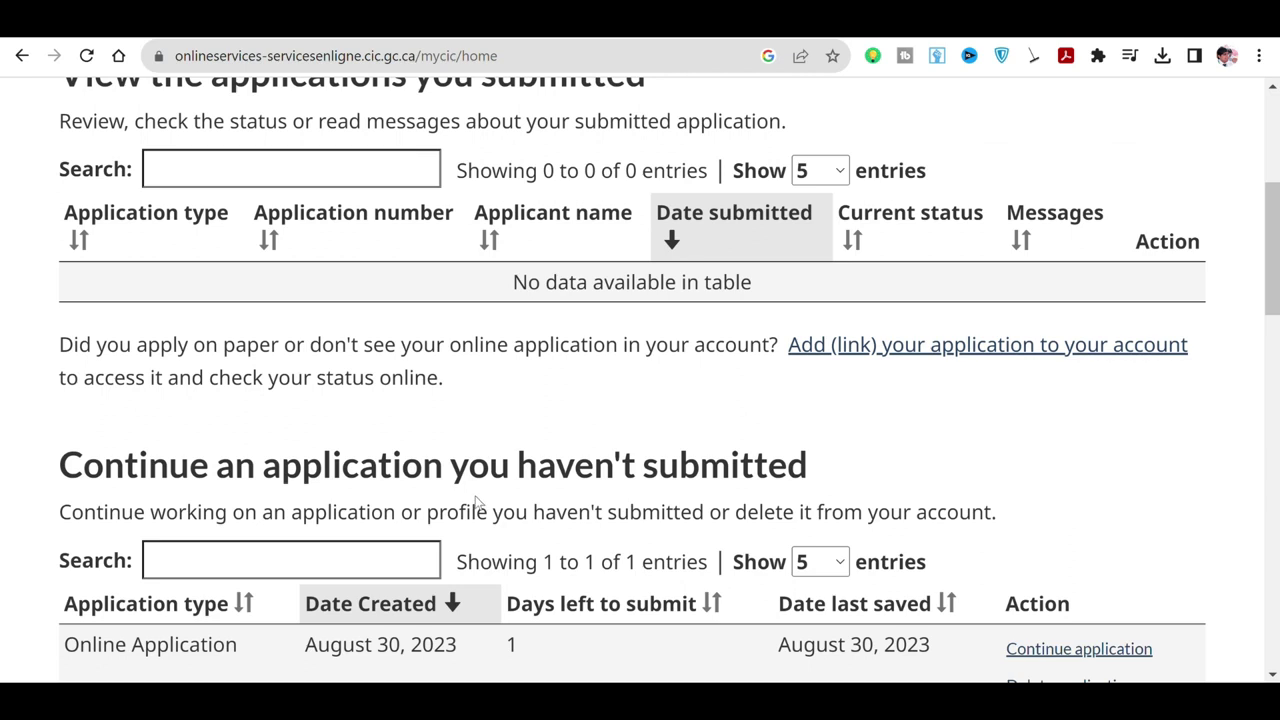
scroll(478, 503, "down", 4)
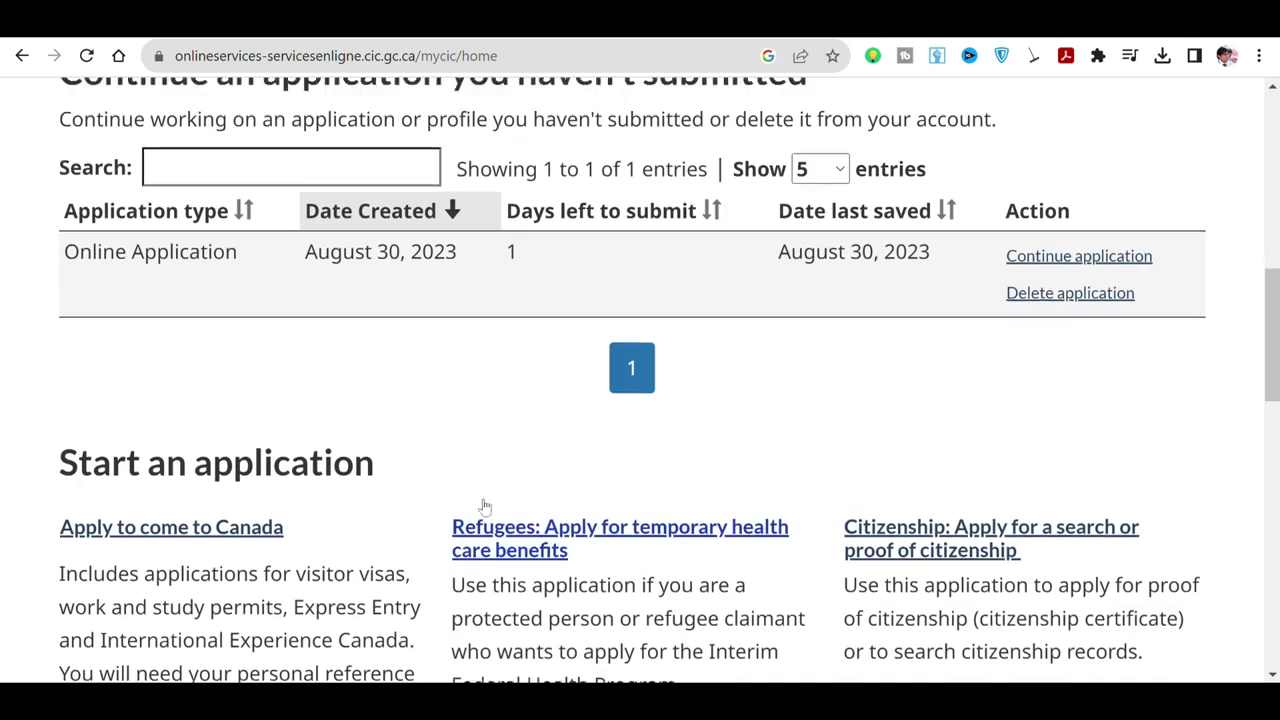
scroll(478, 503, "up", 1)
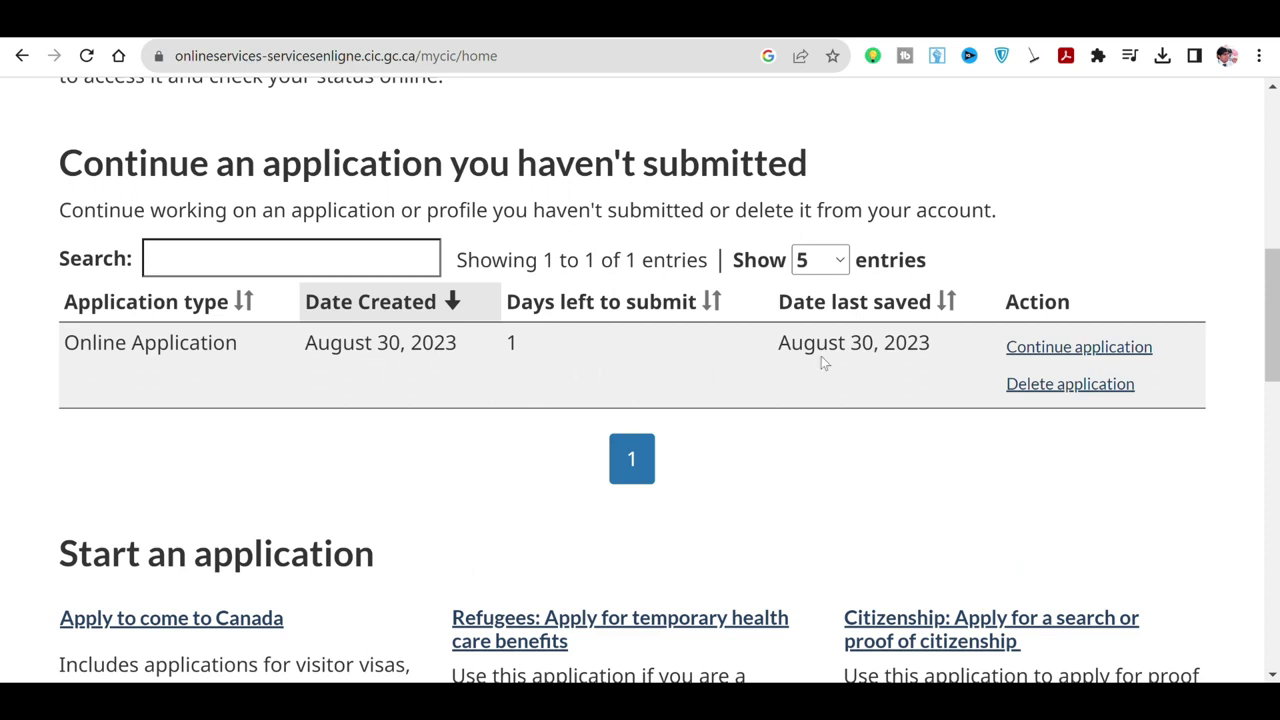
scroll(451, 408, "up", 8)
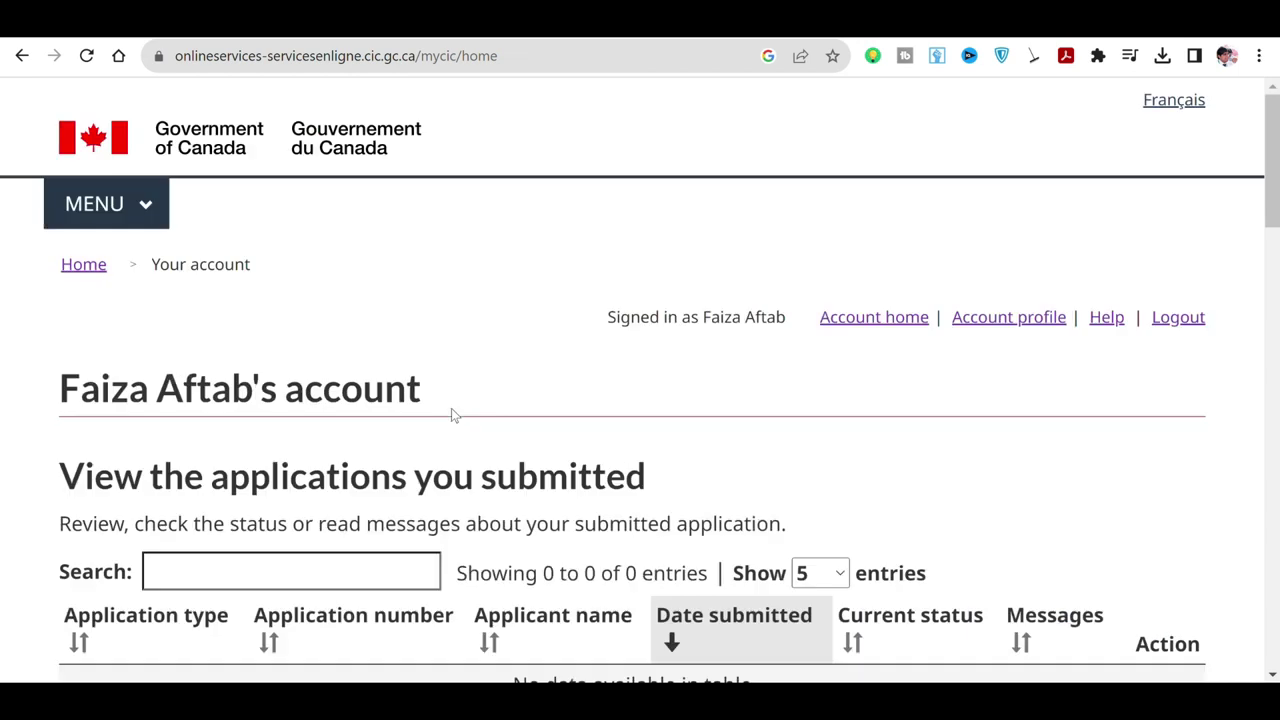
scroll(206, 423, "down", 3)
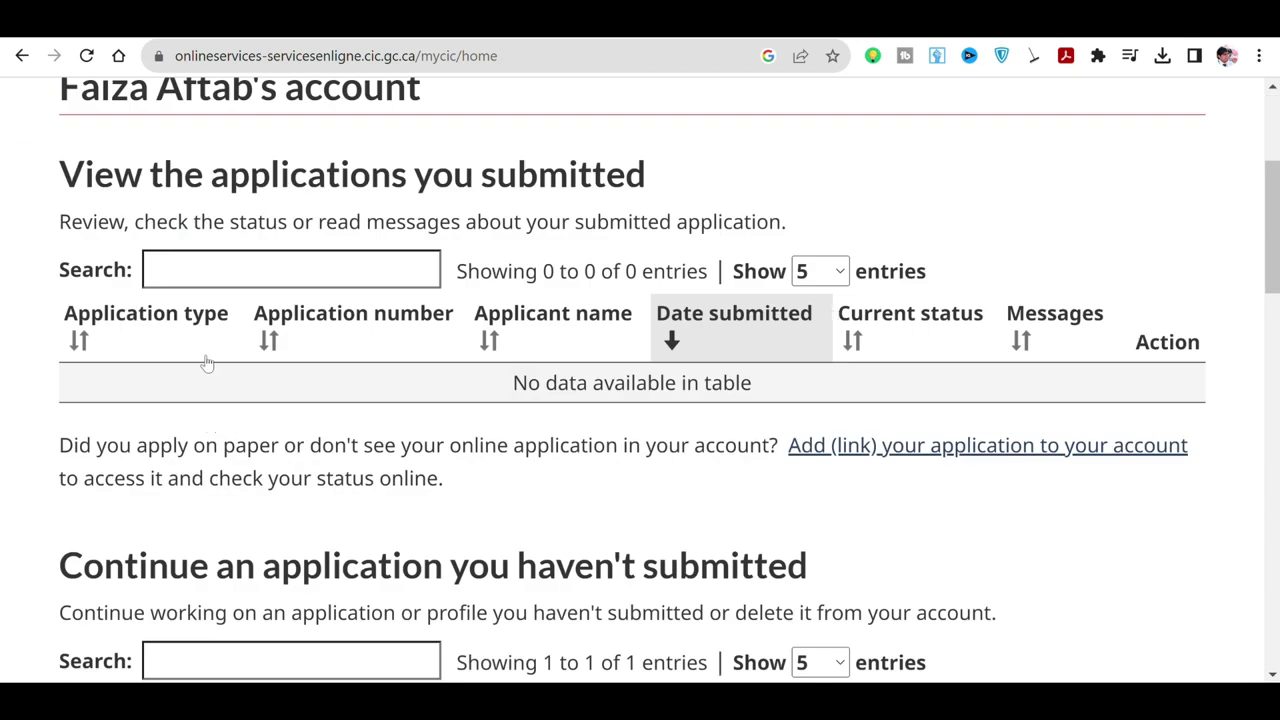
scroll(103, 360, "up", 2)
left_click_drag(417, 604, 1040, 609)
left_click(1047, 607)
scroll(313, 421, "down", 11)
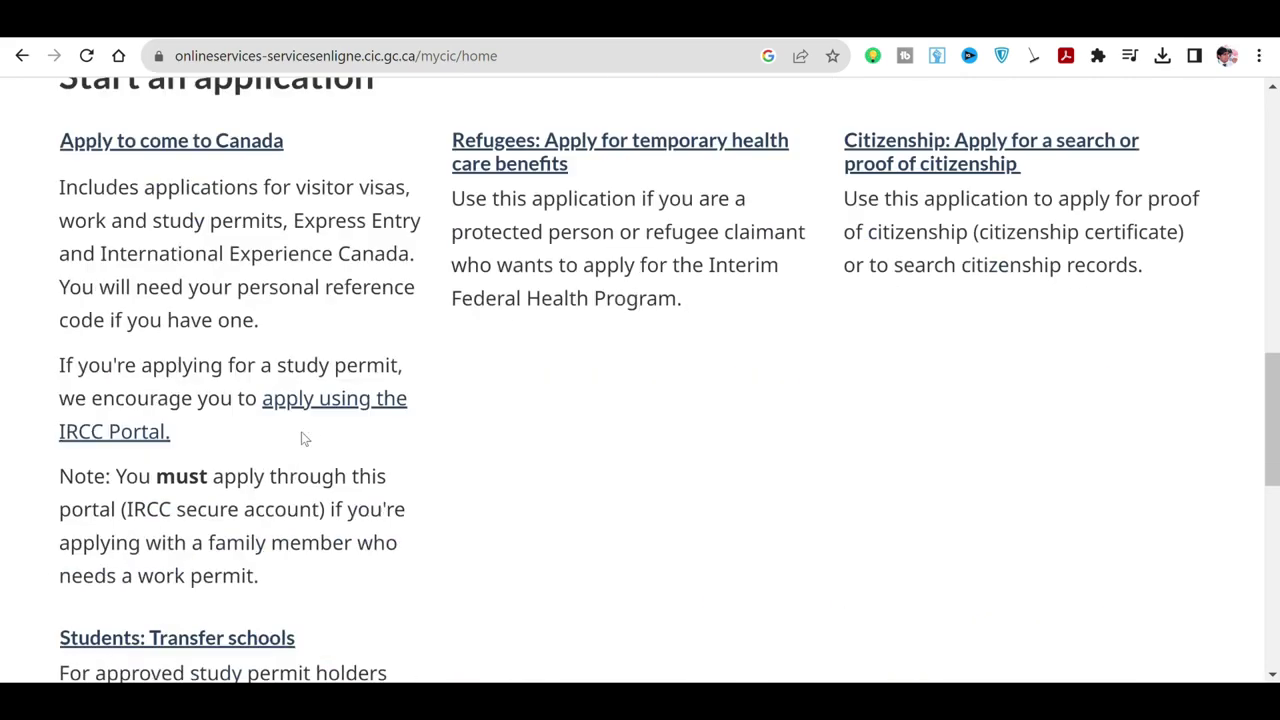
scroll(304, 437, "down", 7)
scroll(343, 470, "up", 10)
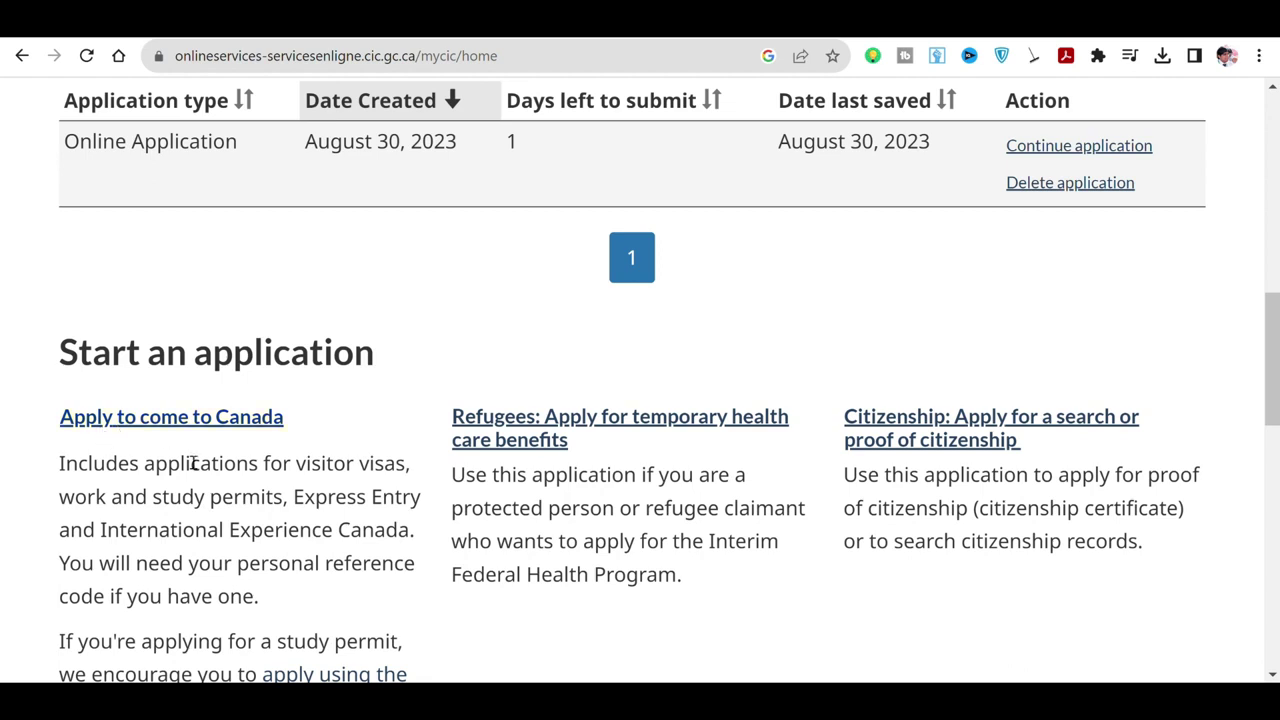
scroll(195, 465, "down", 3)
scroll(198, 490, "down", 1)
scroll(204, 500, "up", 4)
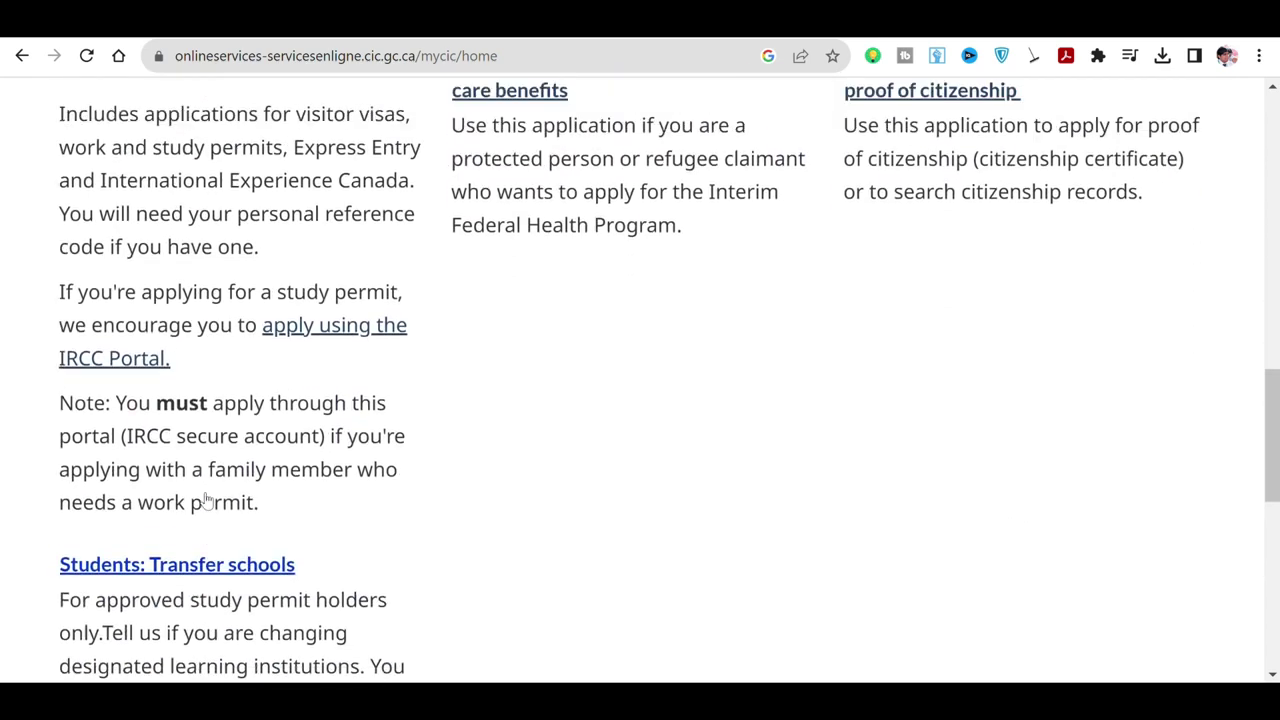
scroll(170, 448, "down", 10)
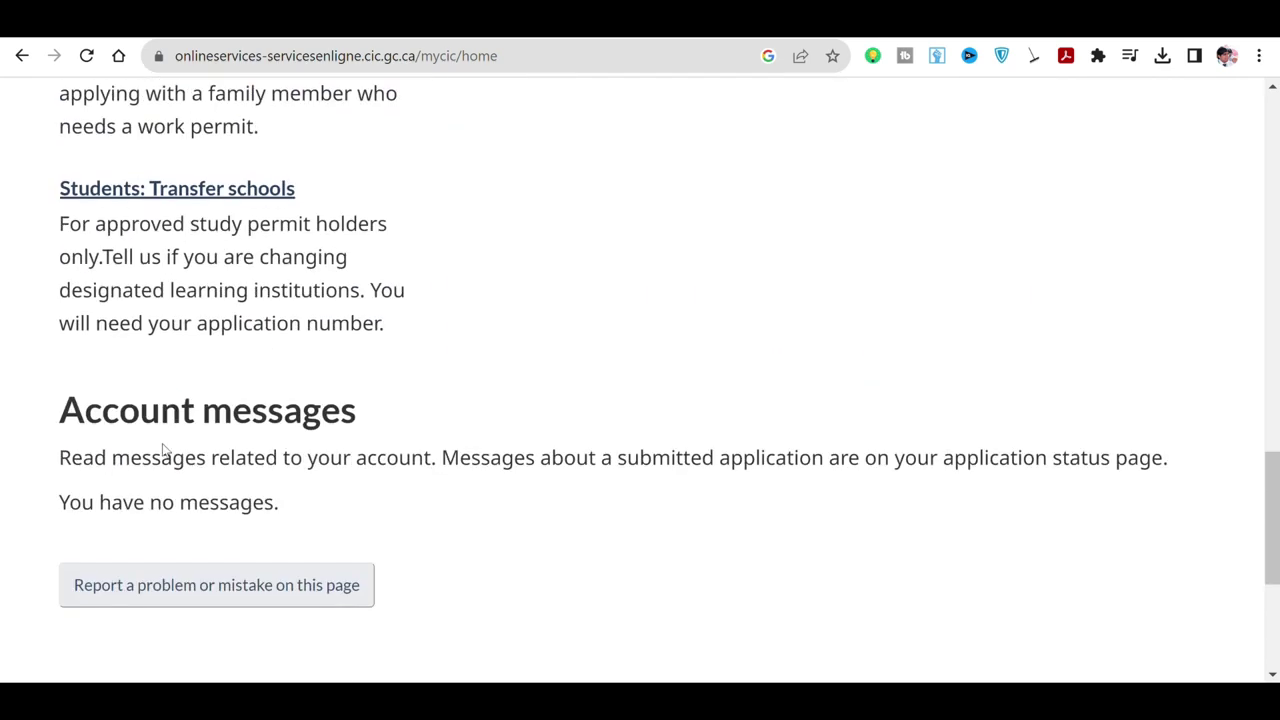
scroll(162, 444, "up", 15)
scroll(160, 440, "up", 4)
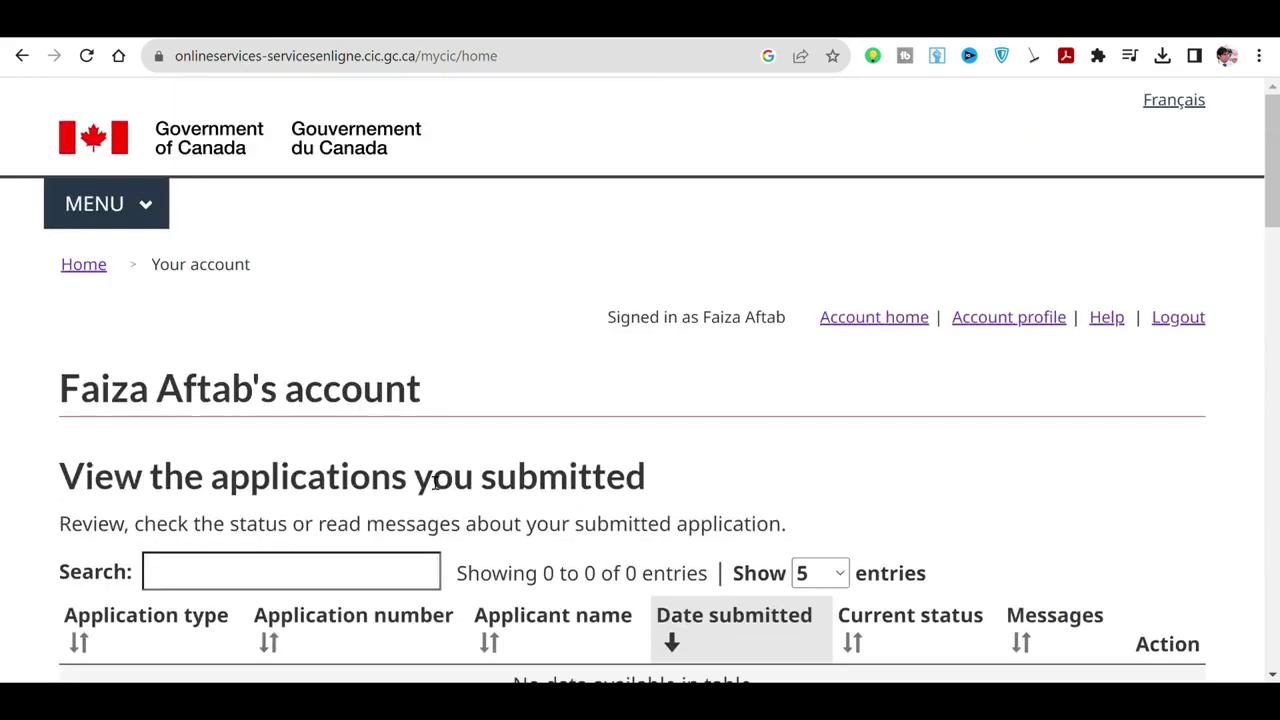
scroll(129, 414, "down", 9)
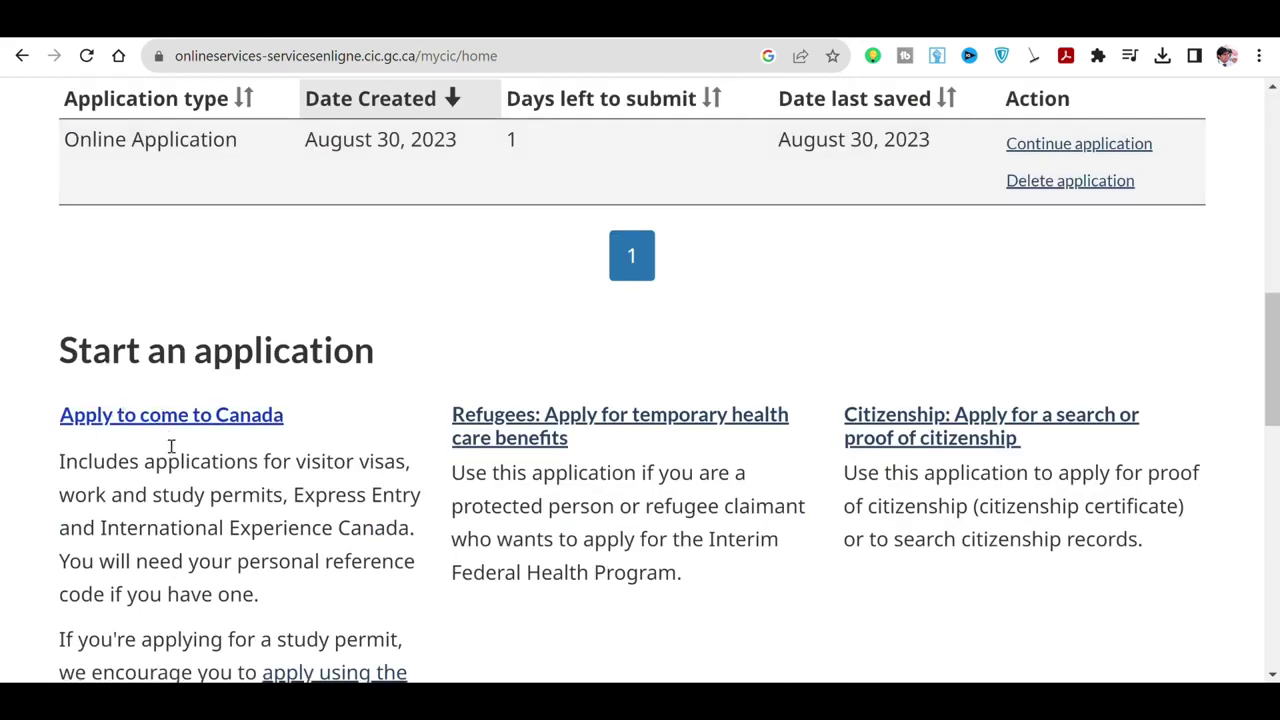
scroll(110, 265, "down", 3)
left_click(140, 118)
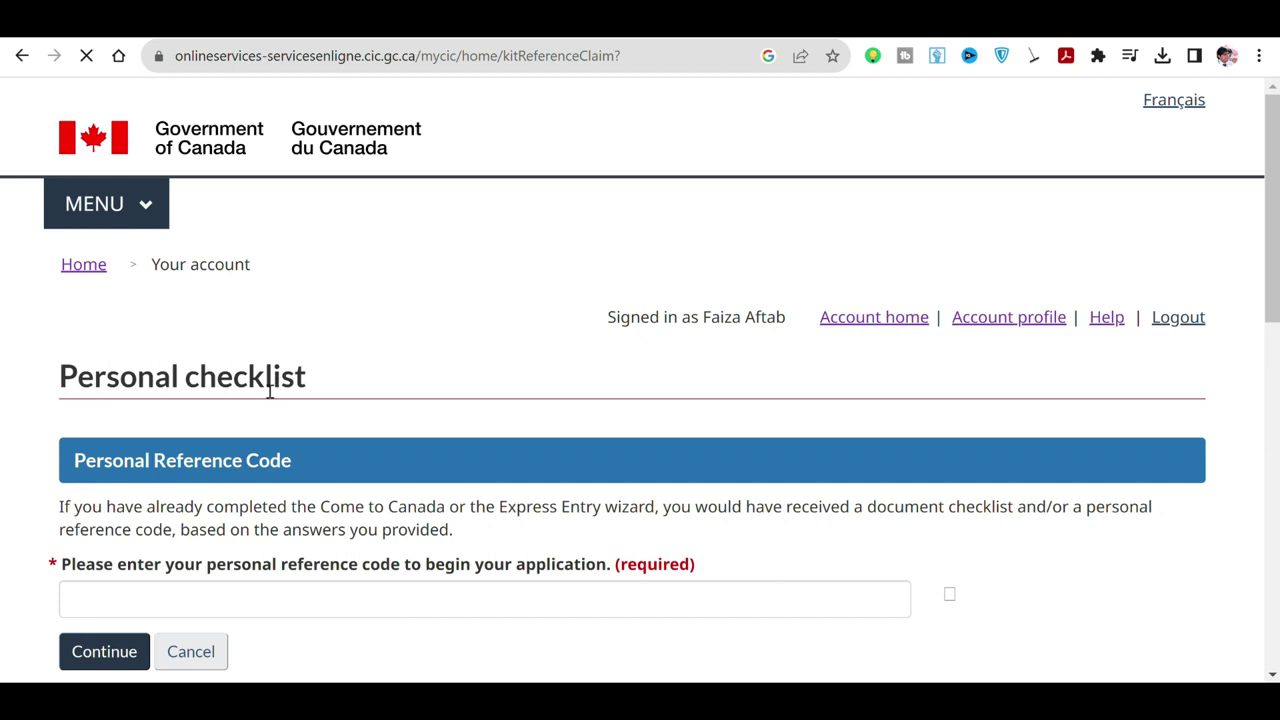
scroll(269, 390, "down", 2)
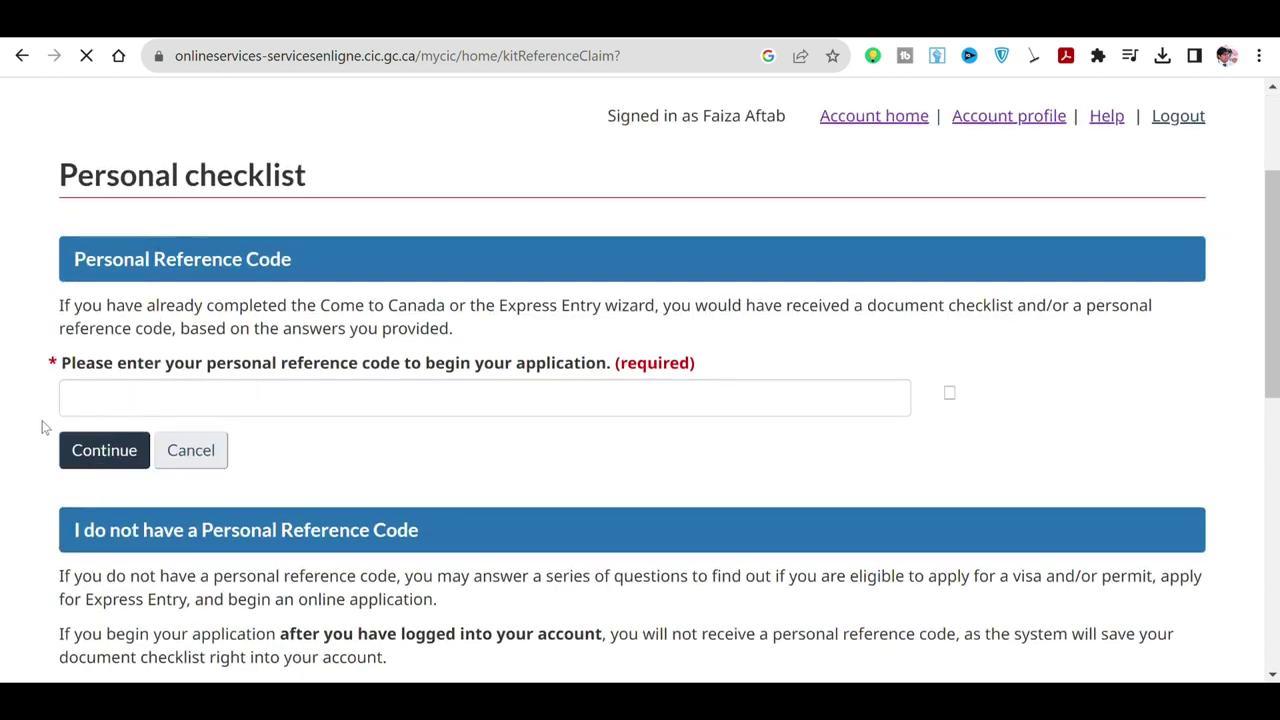
scroll(138, 400, "up", 5)
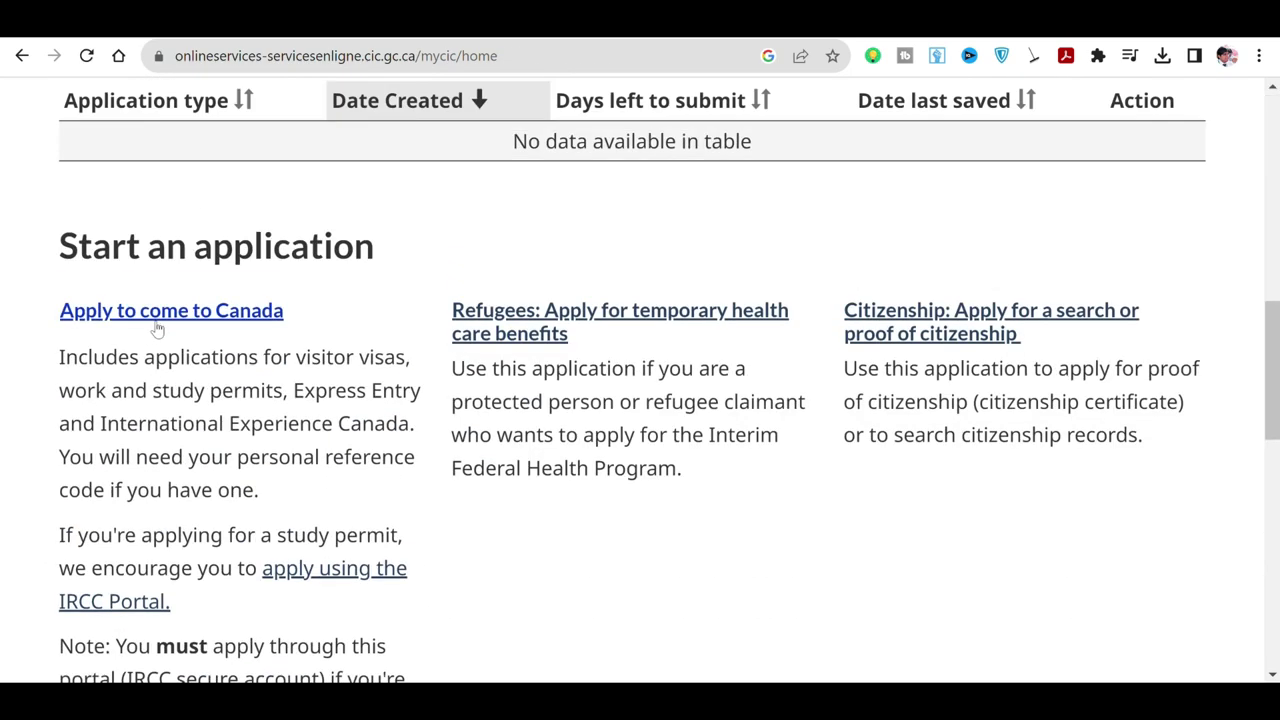
left_click(176, 320)
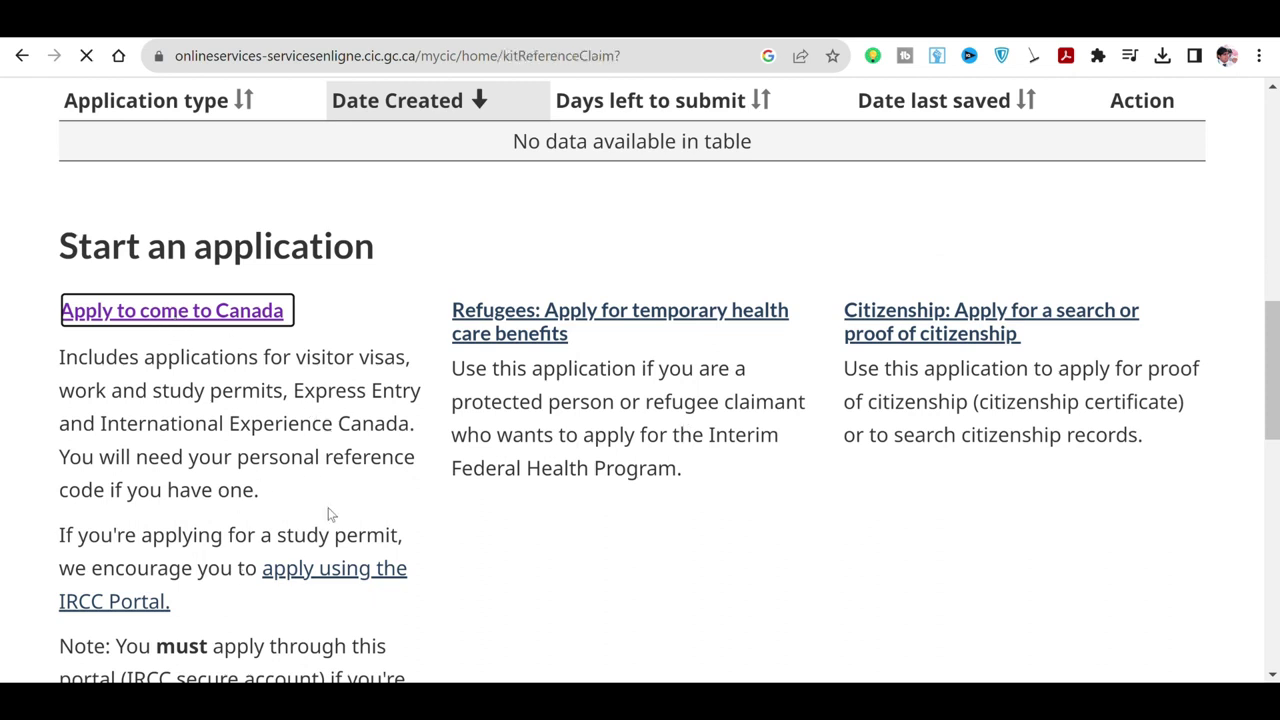
scroll(268, 540, "down", 5)
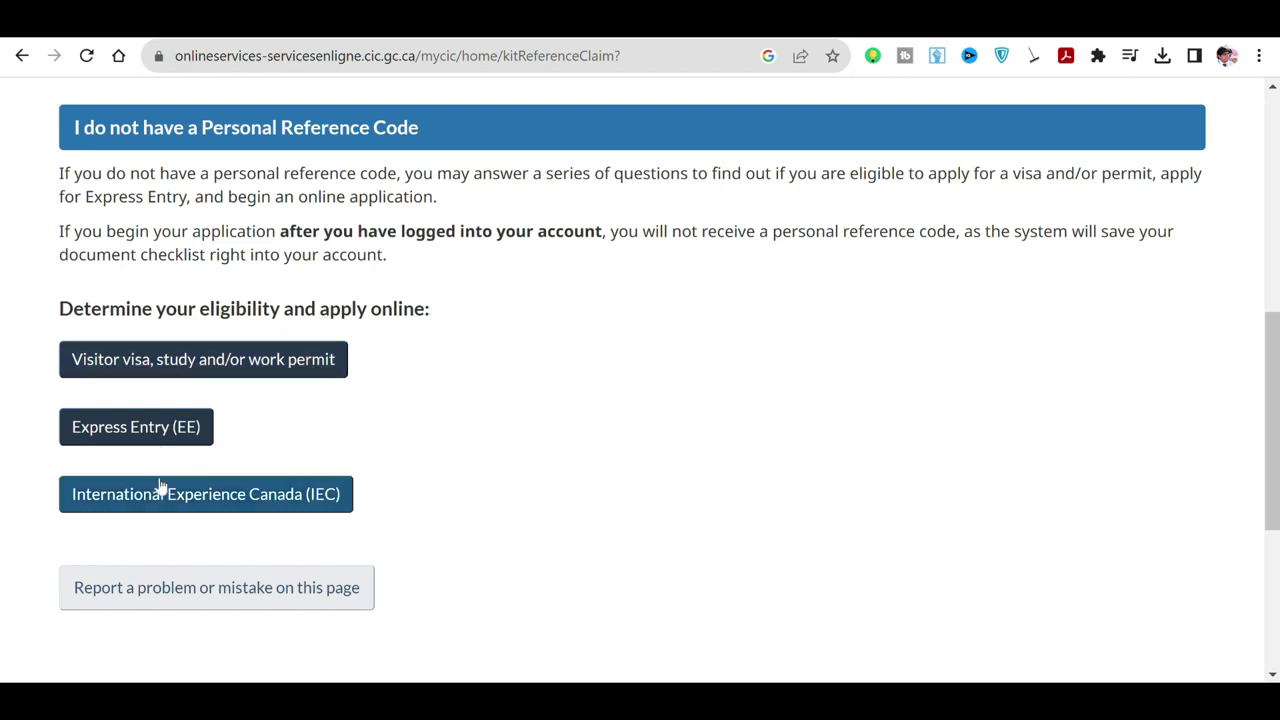
scroll(254, 552, "up", 4)
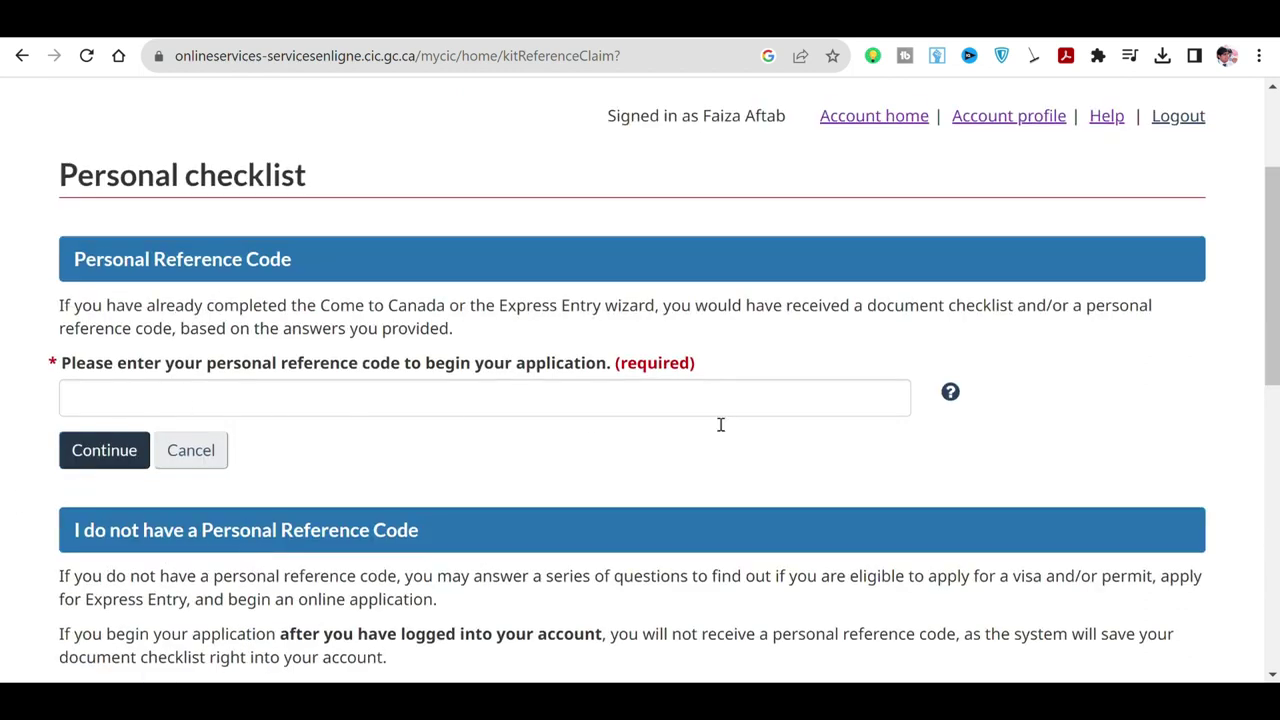
scroll(171, 517, "down", 4)
Step: Start the visitor visa, study or work permit questionnaire, choosing Visit for less than 6 months
left_click(188, 362)
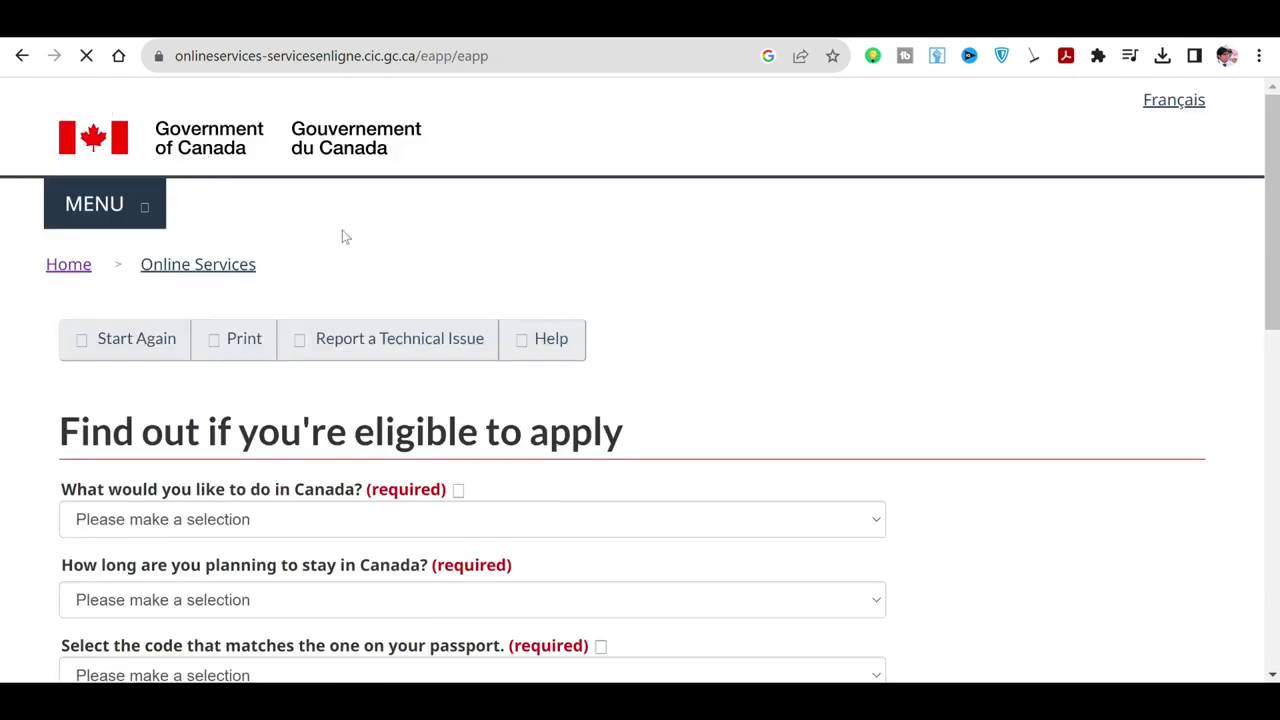
scroll(232, 462, "down", 1)
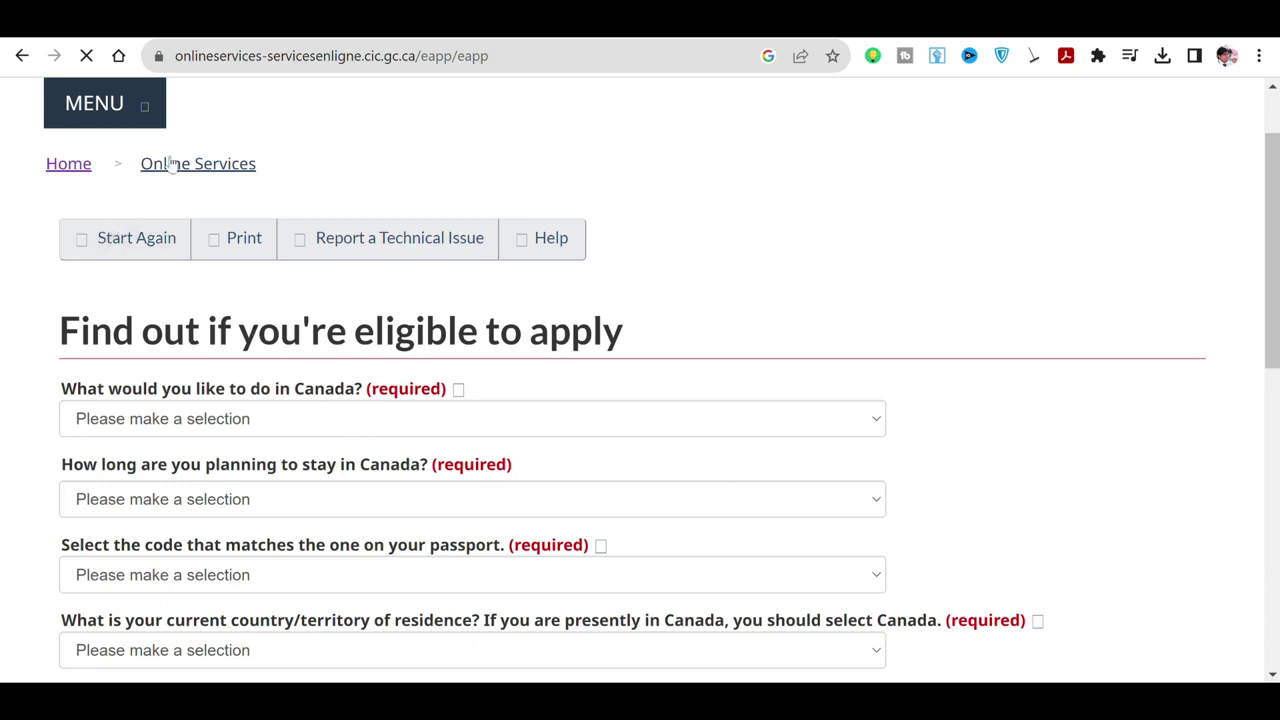
scroll(329, 389, "down", 6)
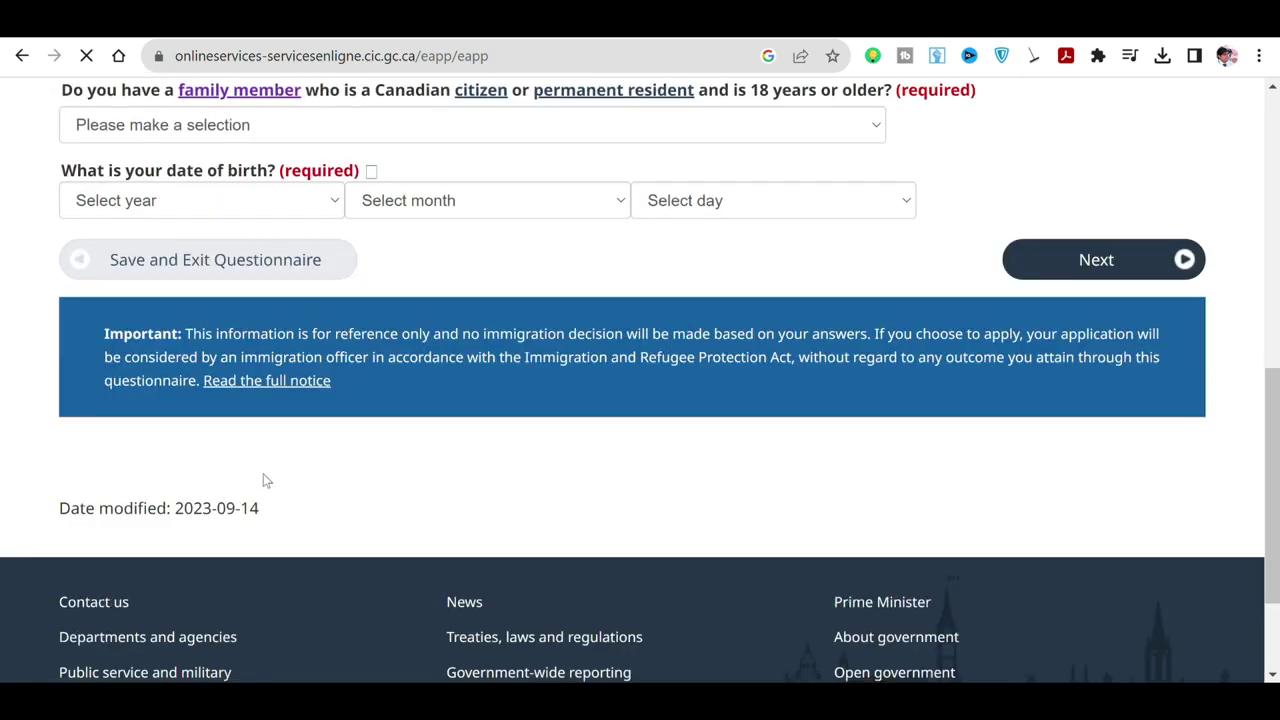
scroll(276, 486, "up", 8)
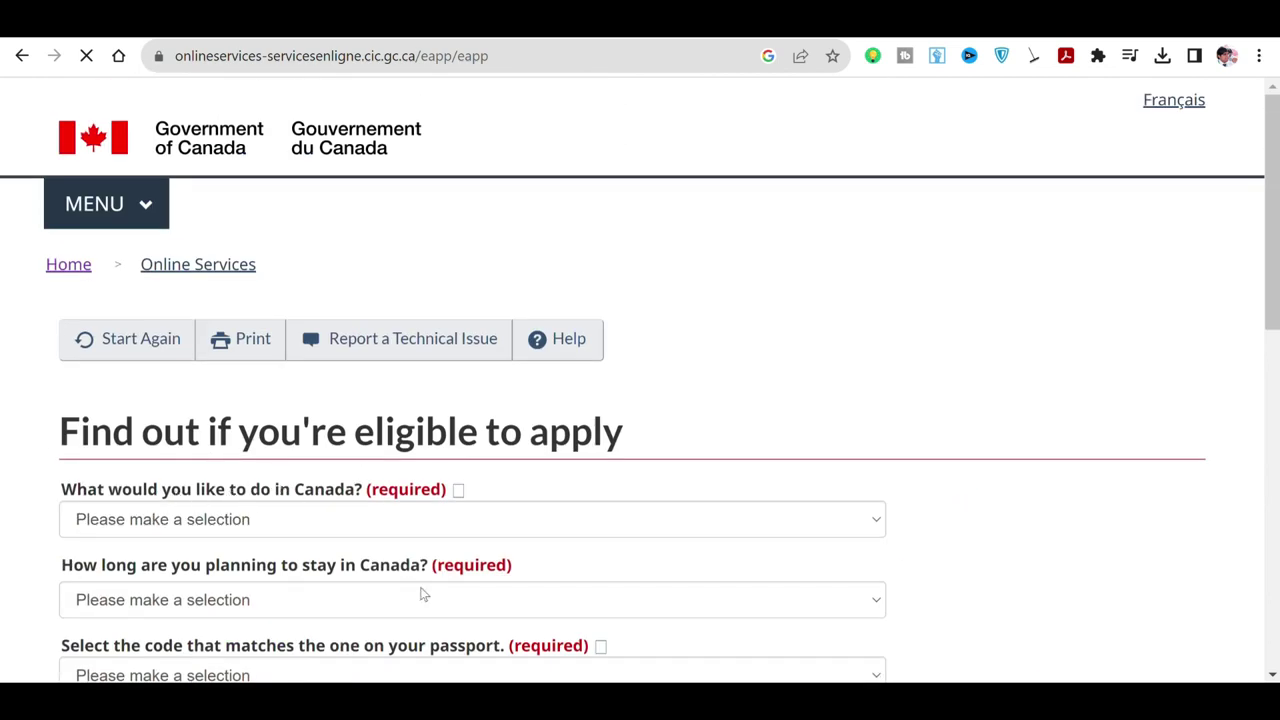
left_click(749, 521)
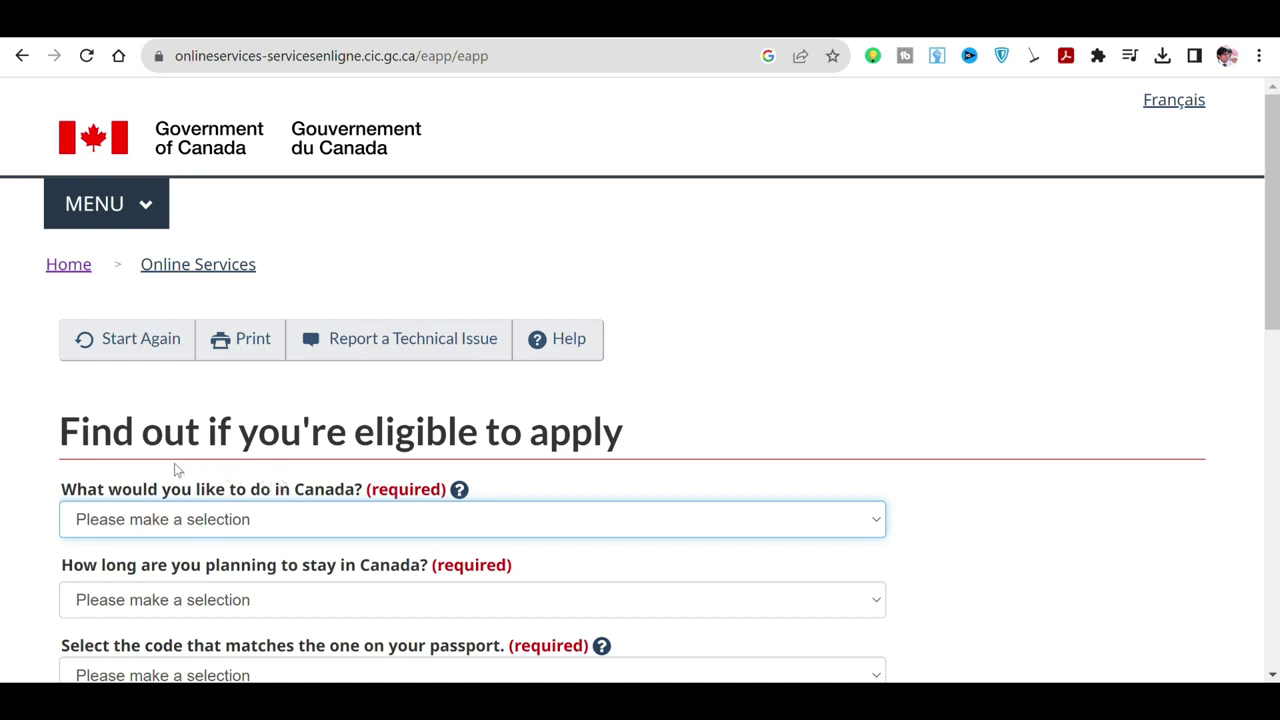
key("Down")
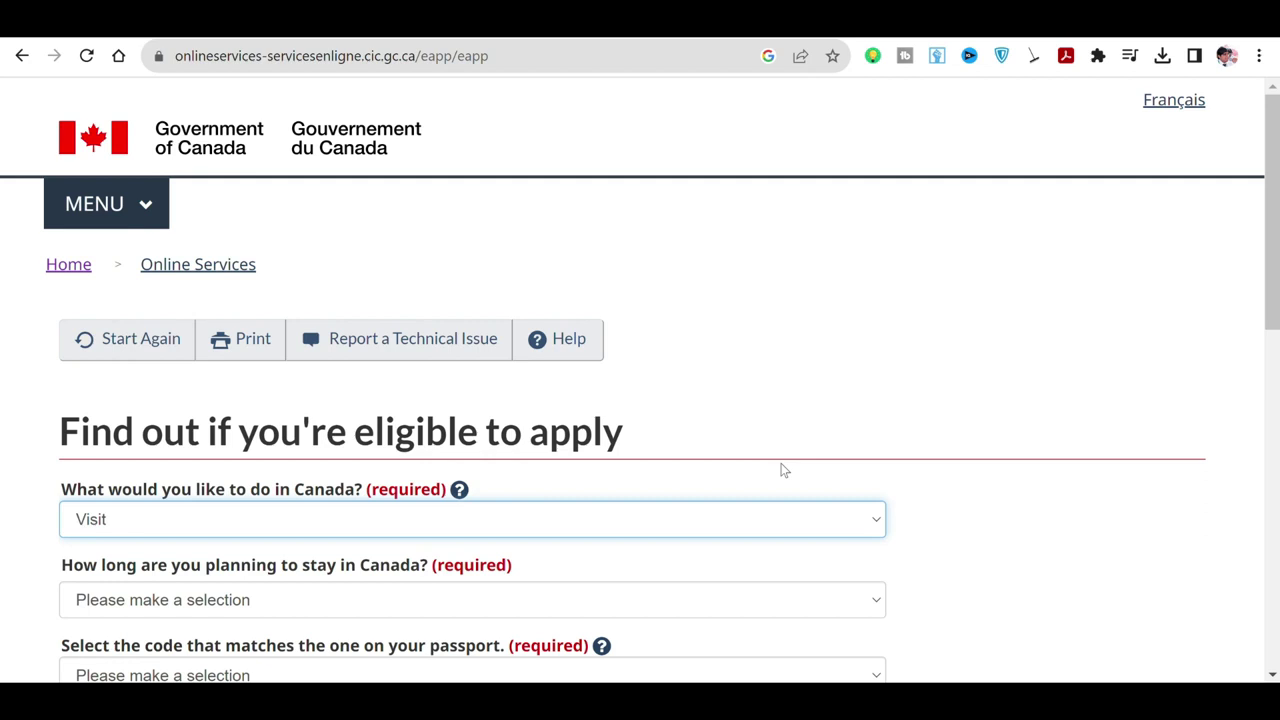
scroll(336, 350, "down", 3)
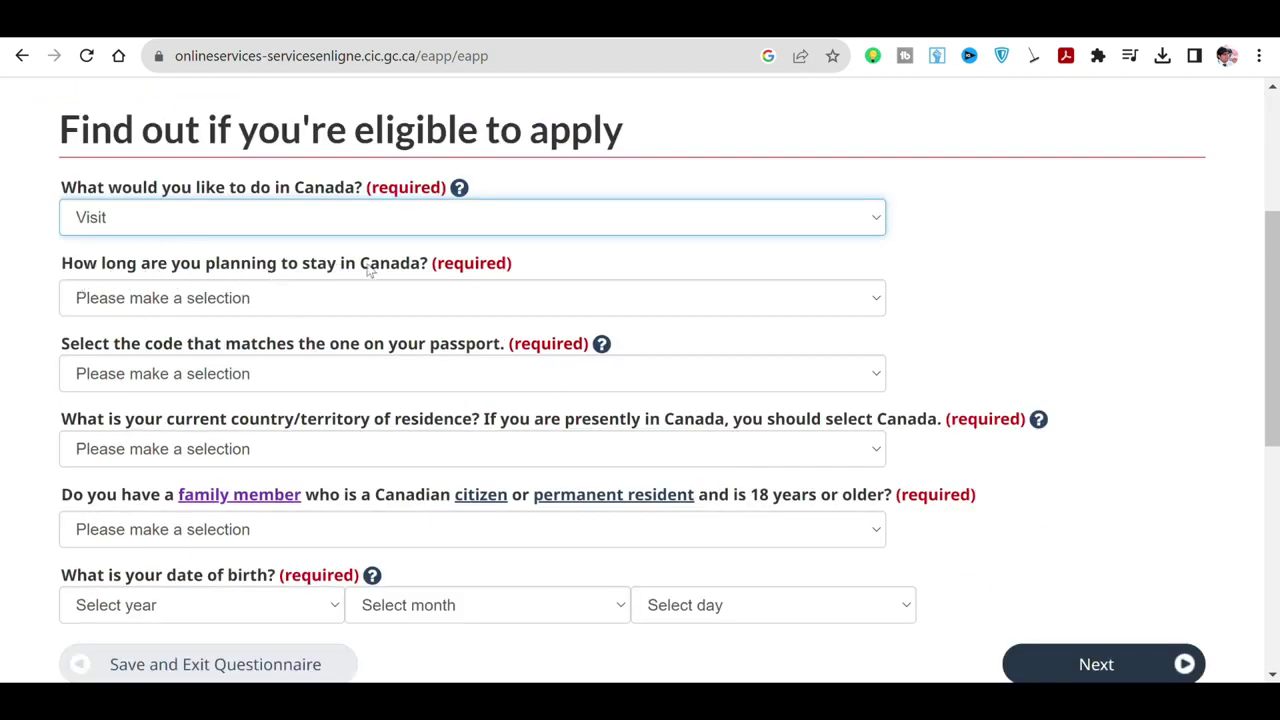
key("Tab")
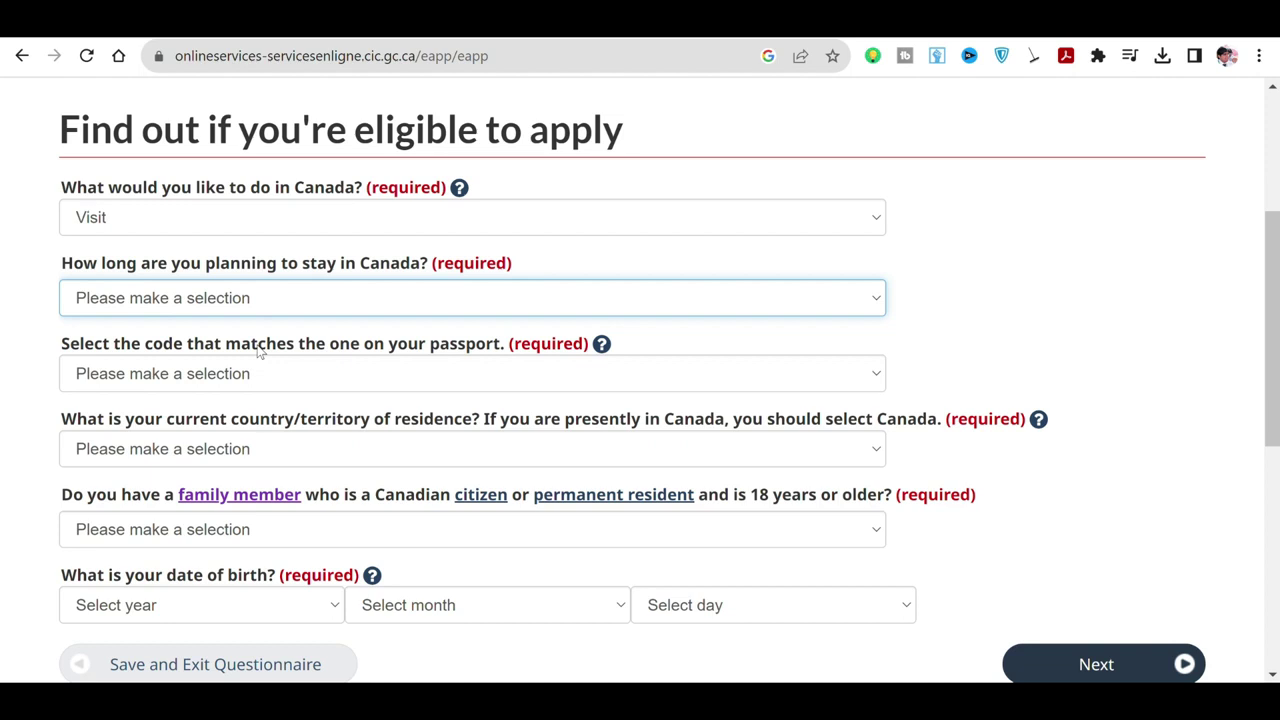
key("Down")
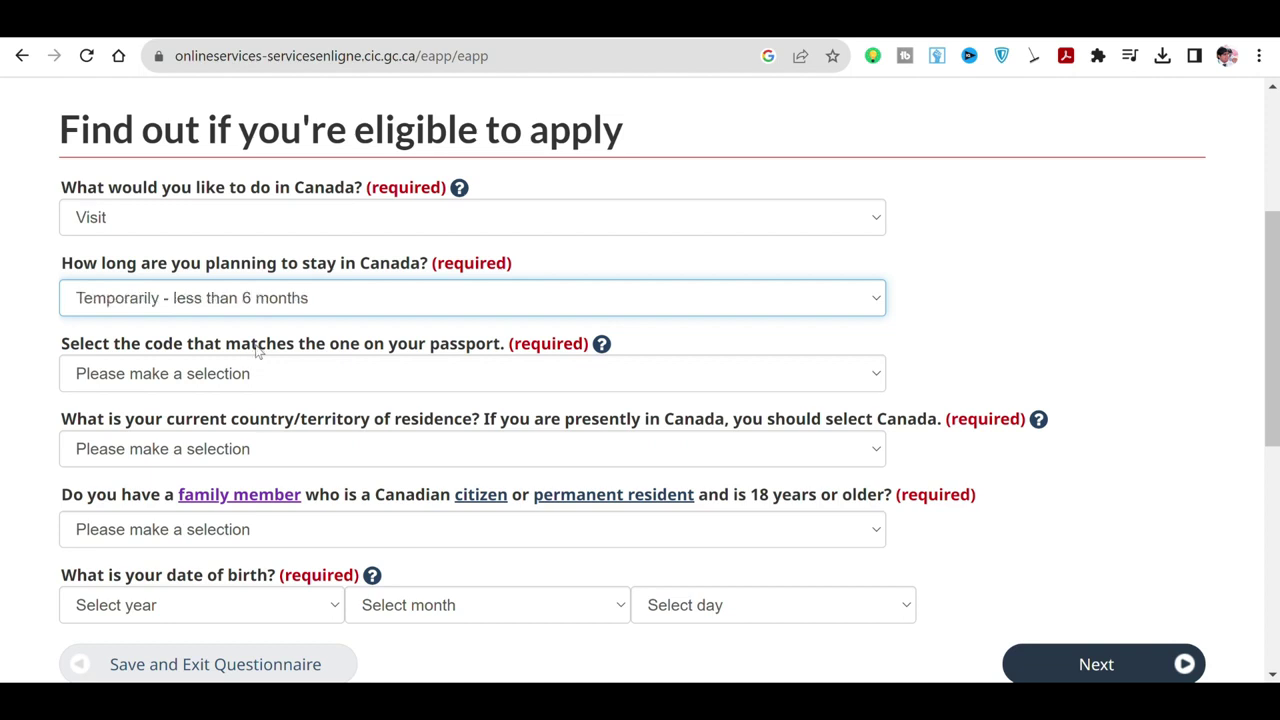
key("Tab")
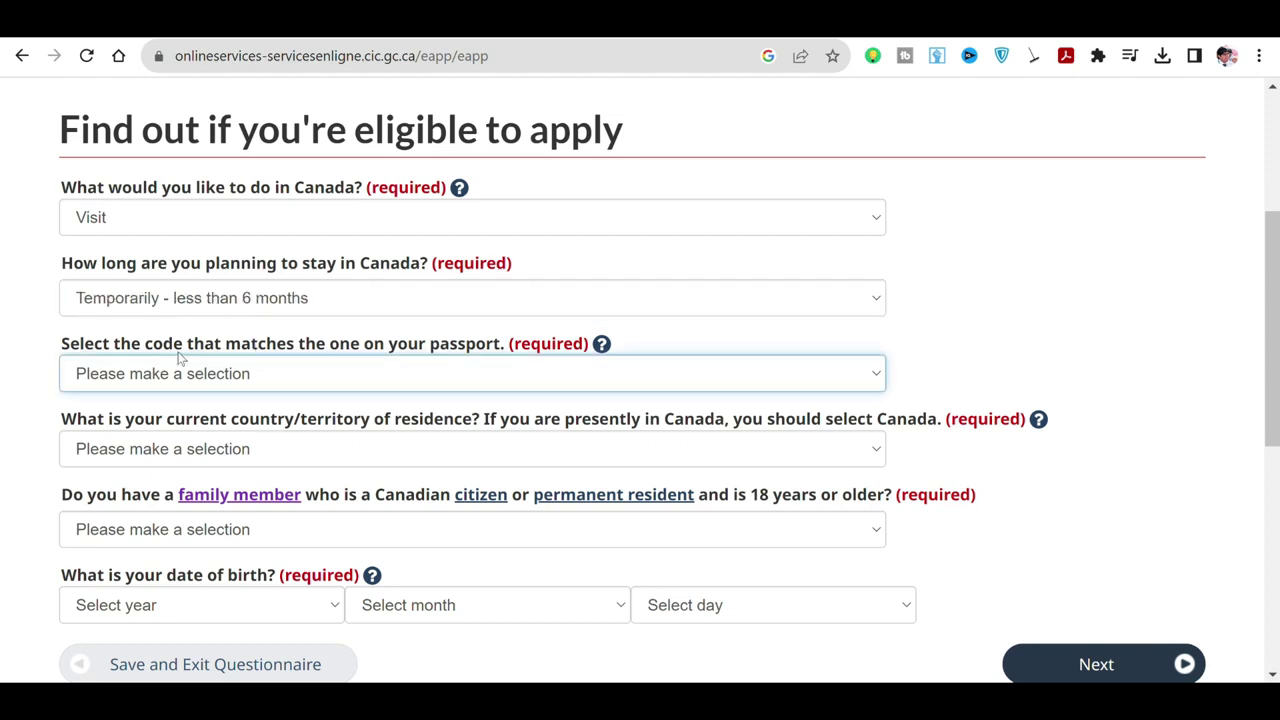
Step: Set the passport code to PAK and the country of residence to Pakistan
left_click(503, 416)
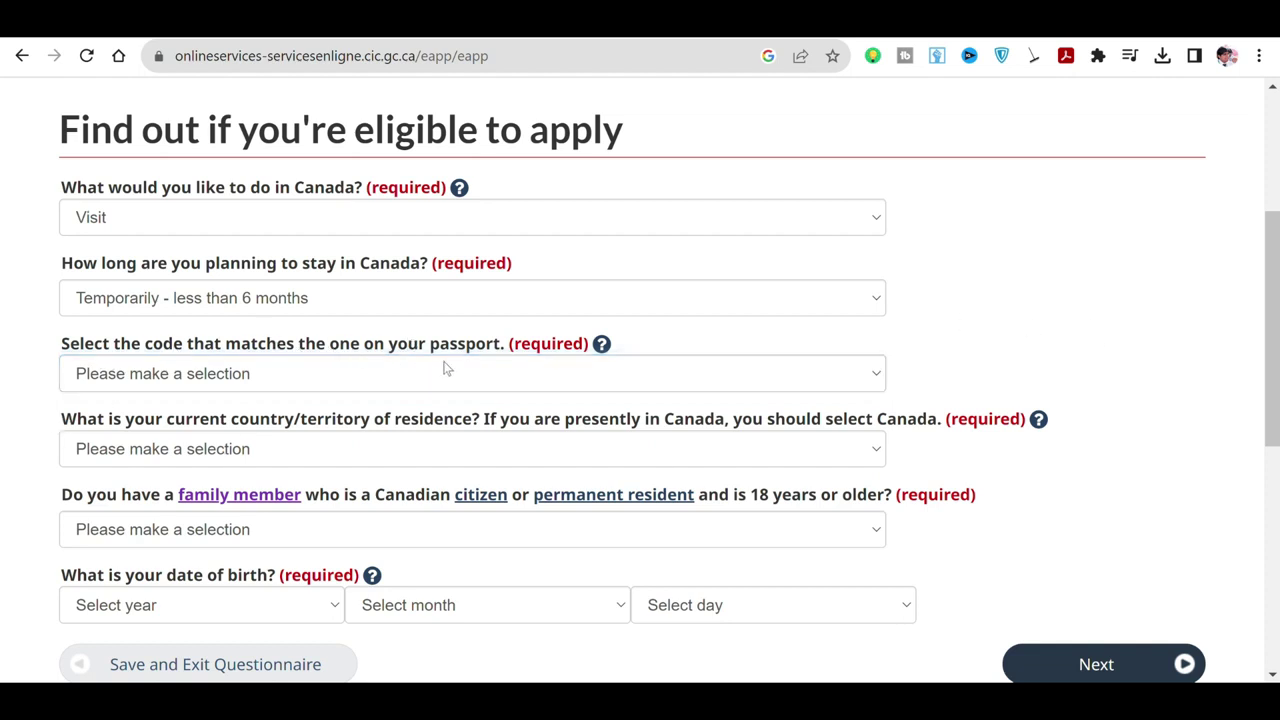
left_click(322, 373)
type("pak")
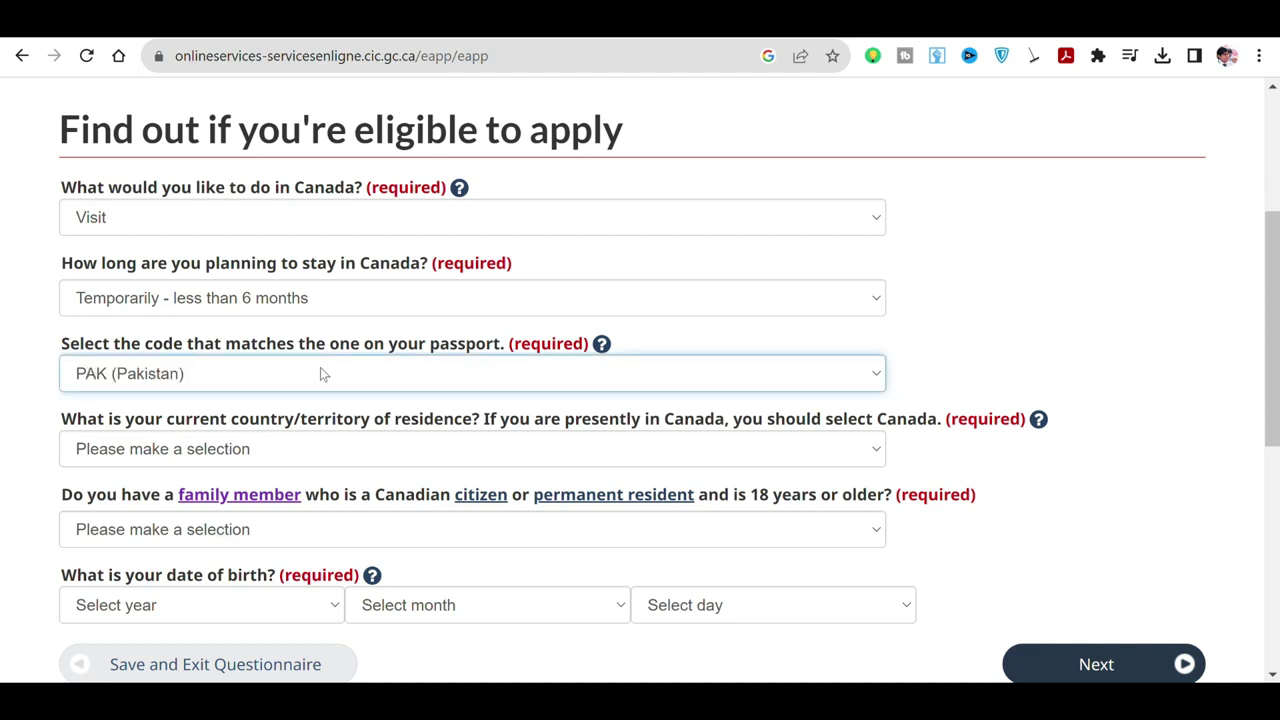
type("omn")
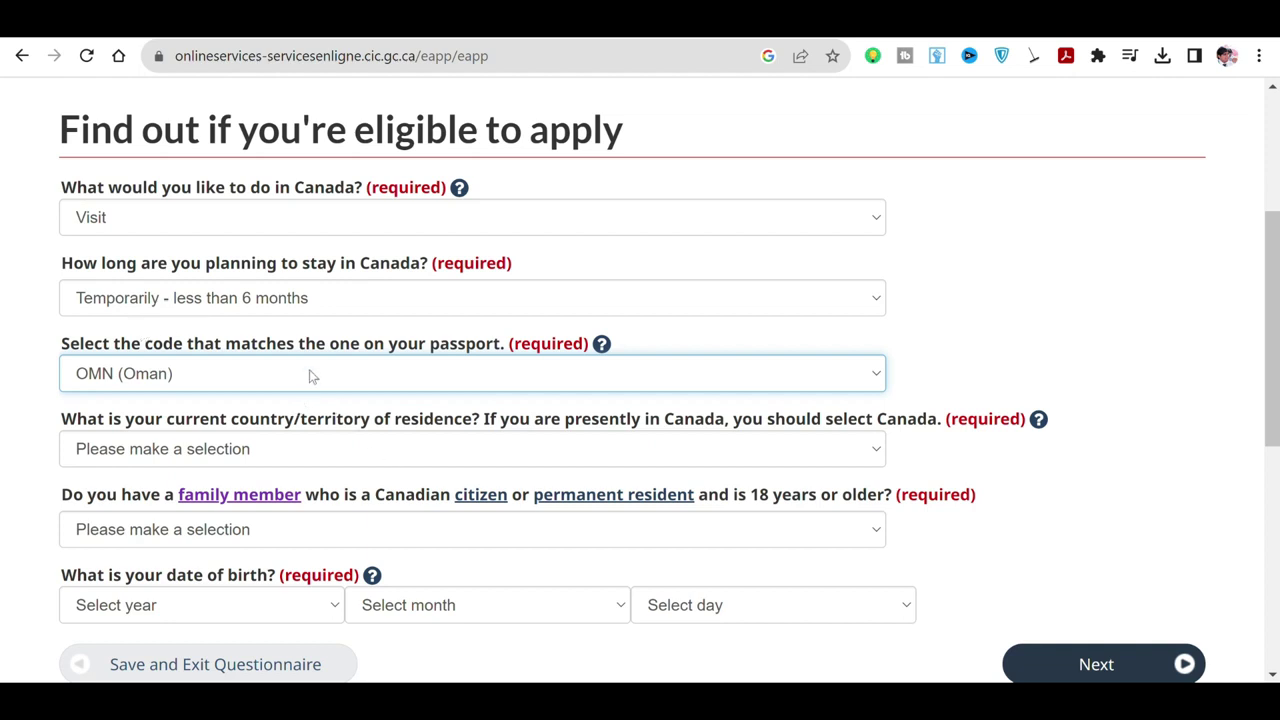
type("pak")
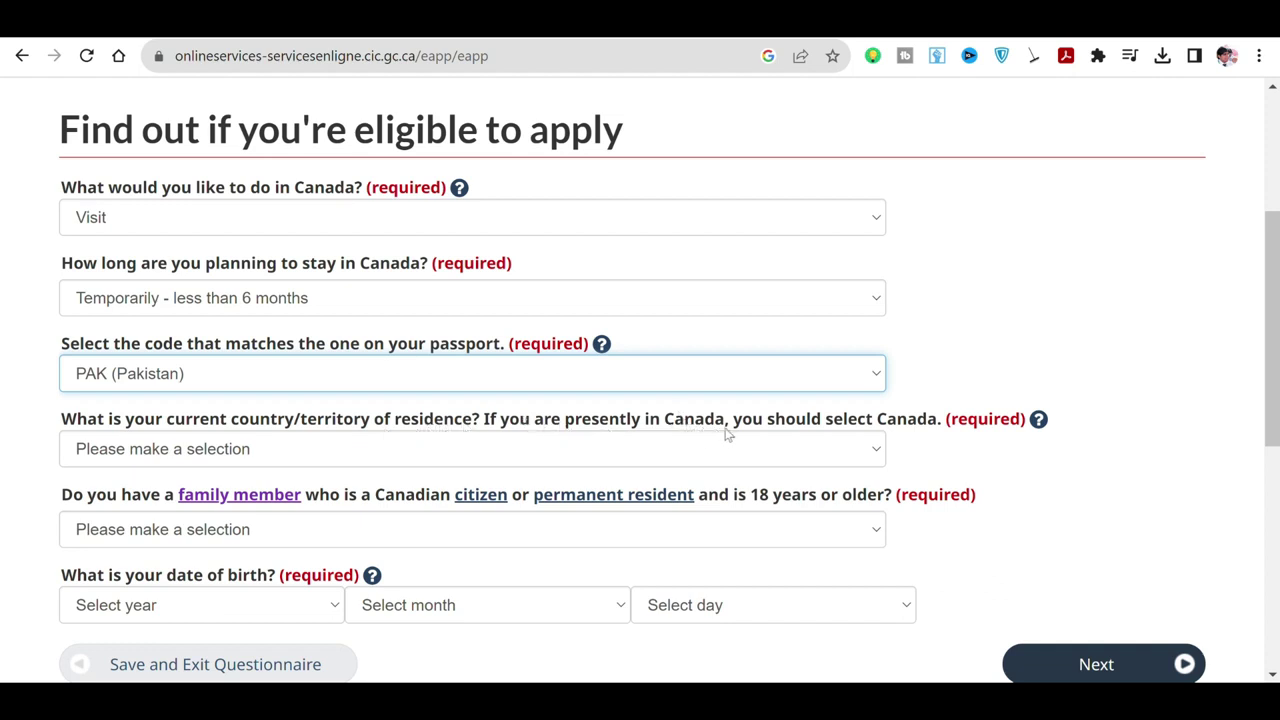
left_click(848, 457)
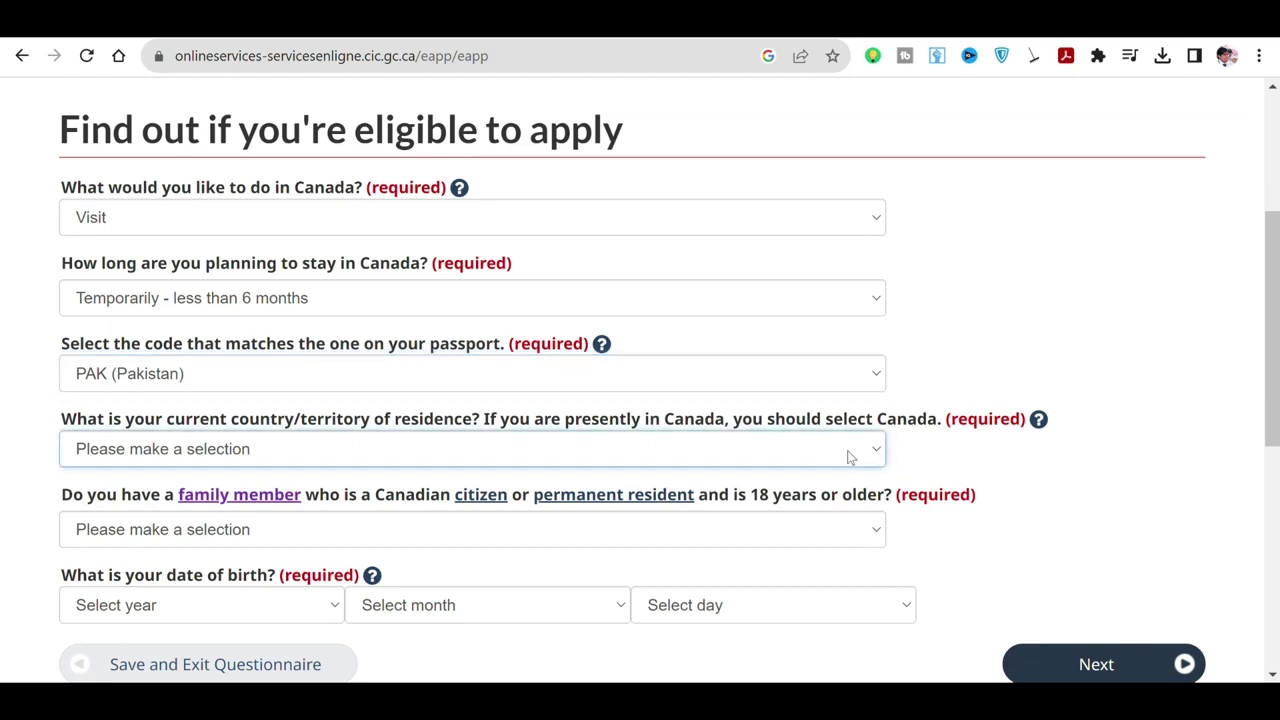
key("p")
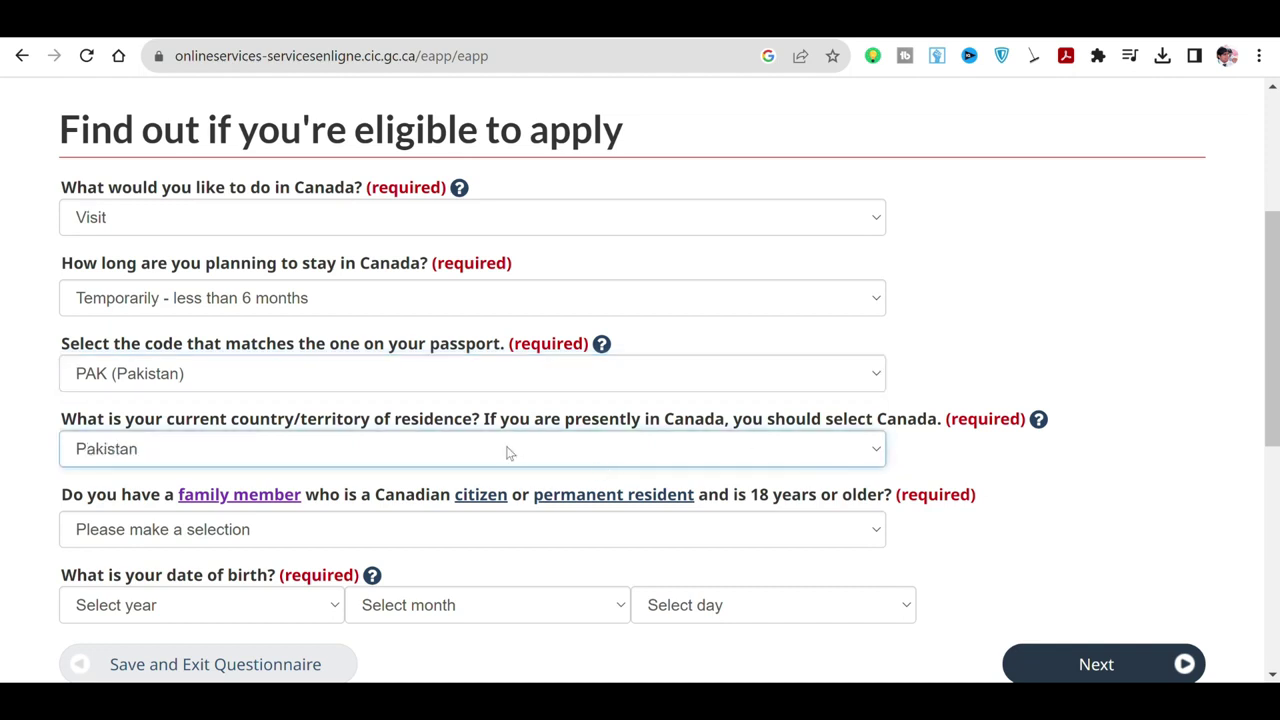
scroll(430, 305, "down", 2)
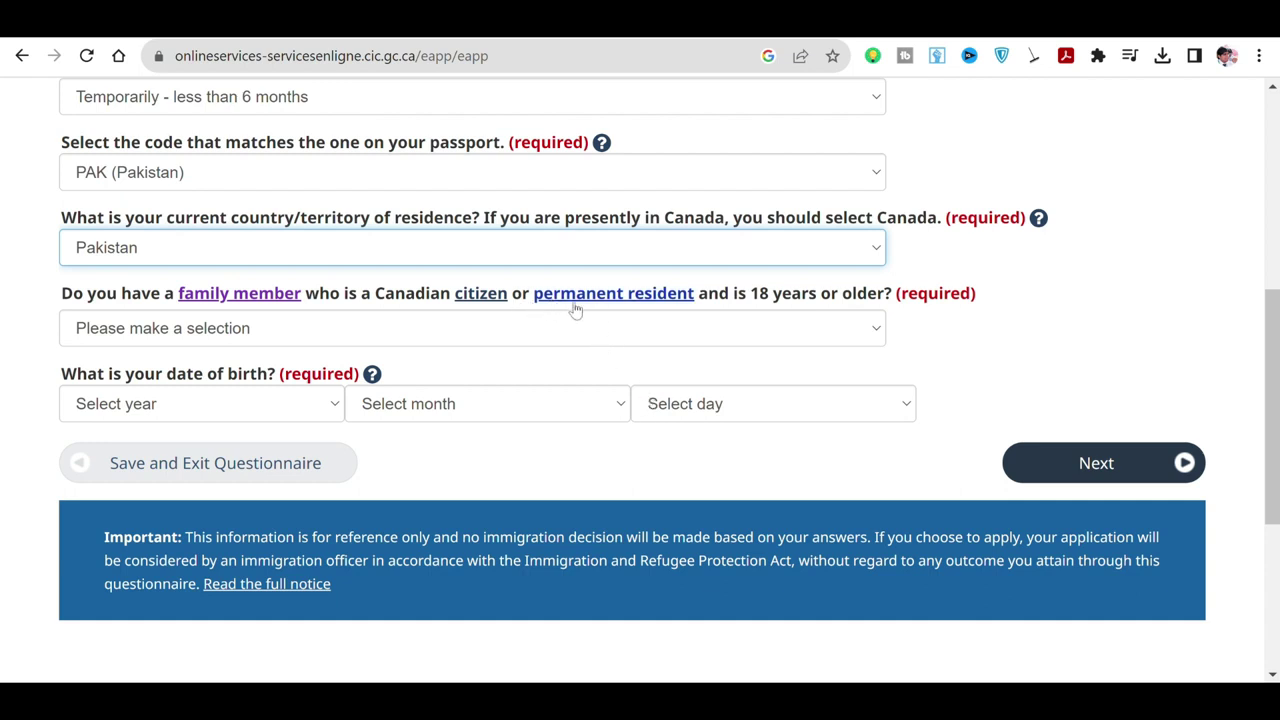
Step: Answer No to having a Canadian family member, enter the applicant's date of birth, and submit
left_click(471, 331)
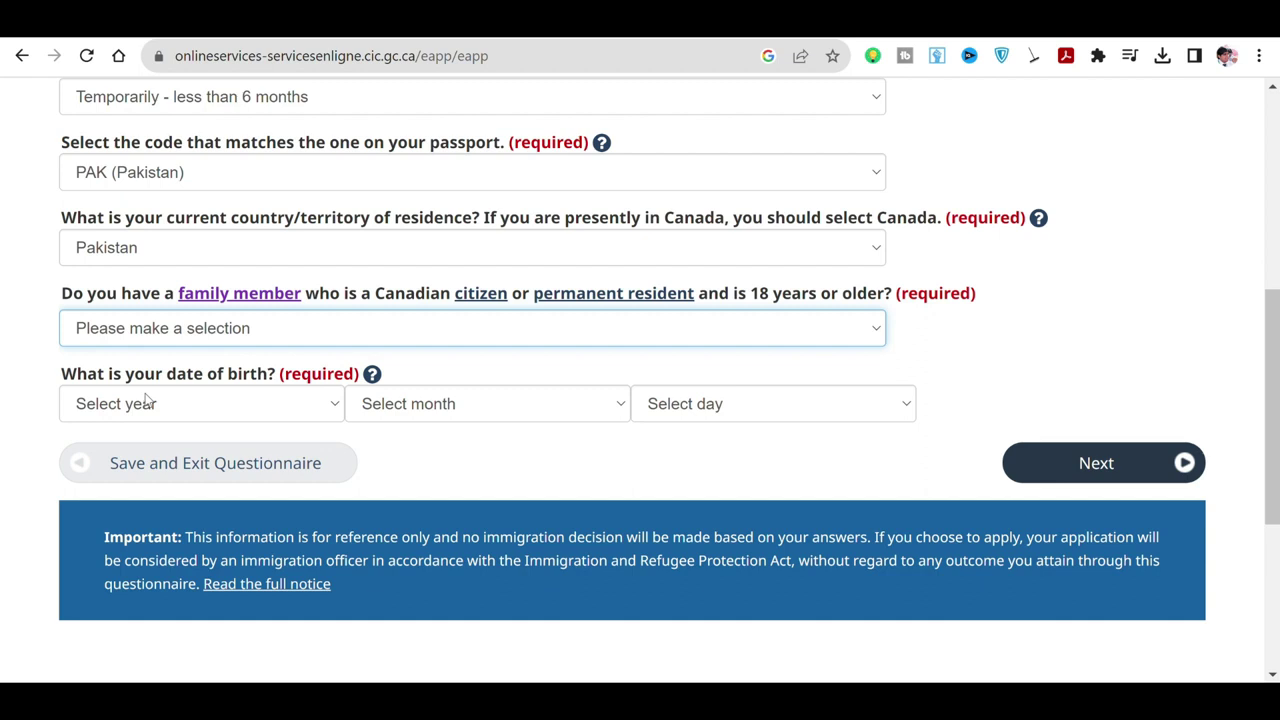
key("n")
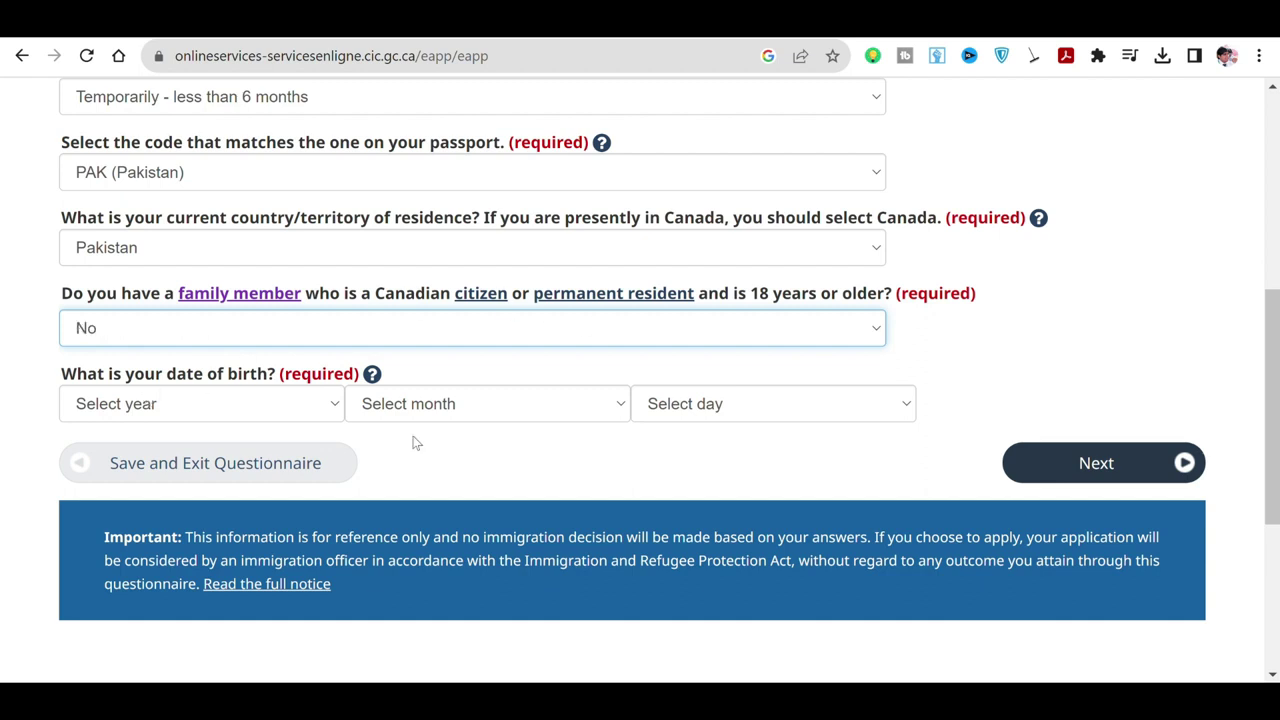
key("Tab")
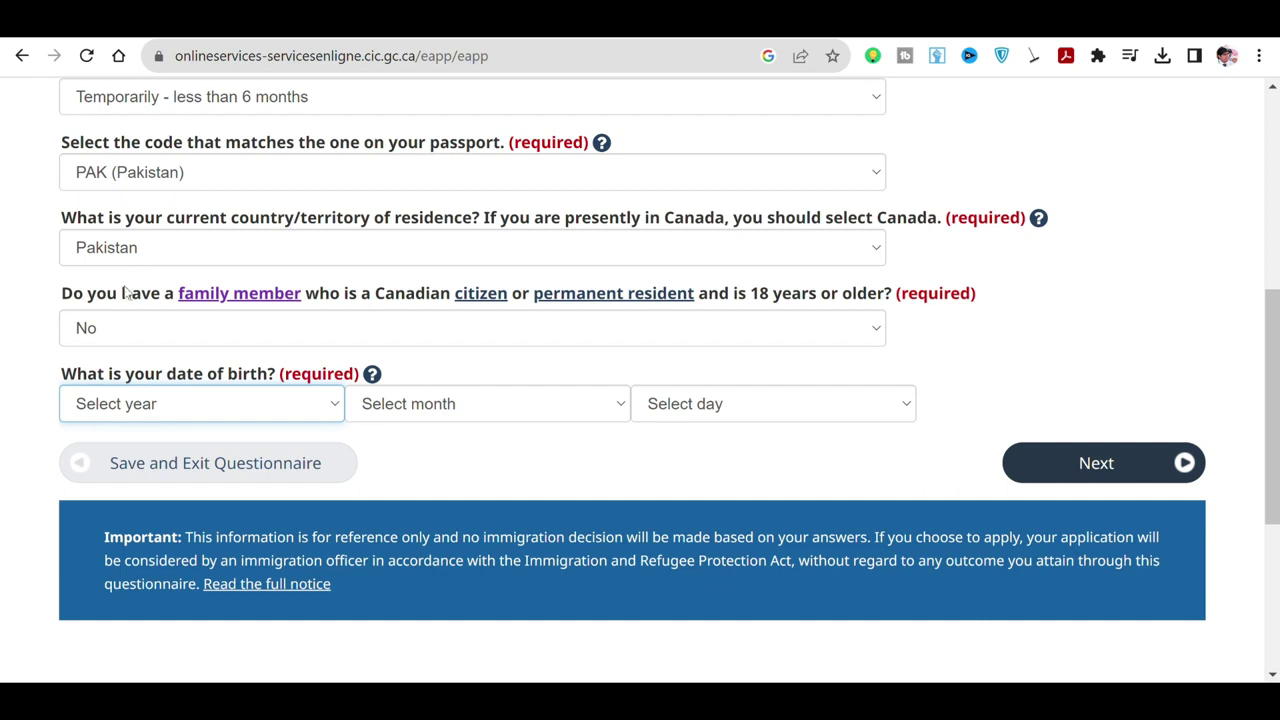
type("1996")
key("Tab")
type("june")
key("Tab")
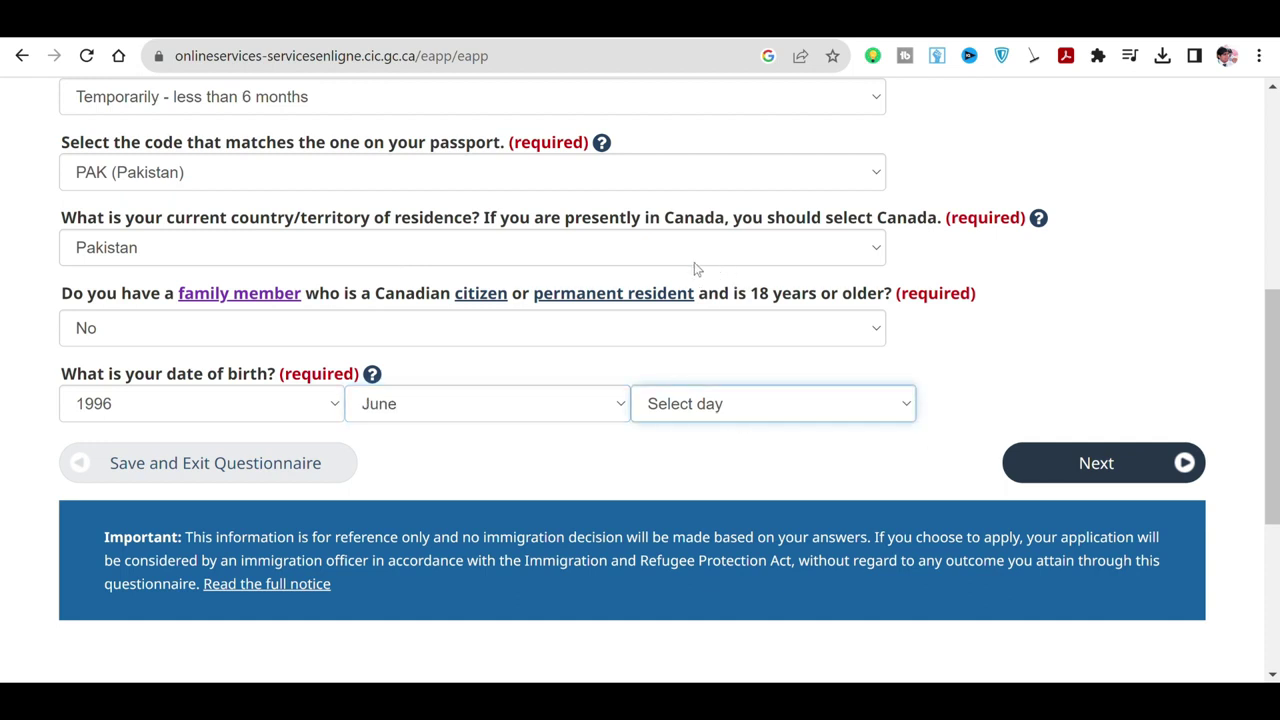
type("13")
left_click(1063, 457)
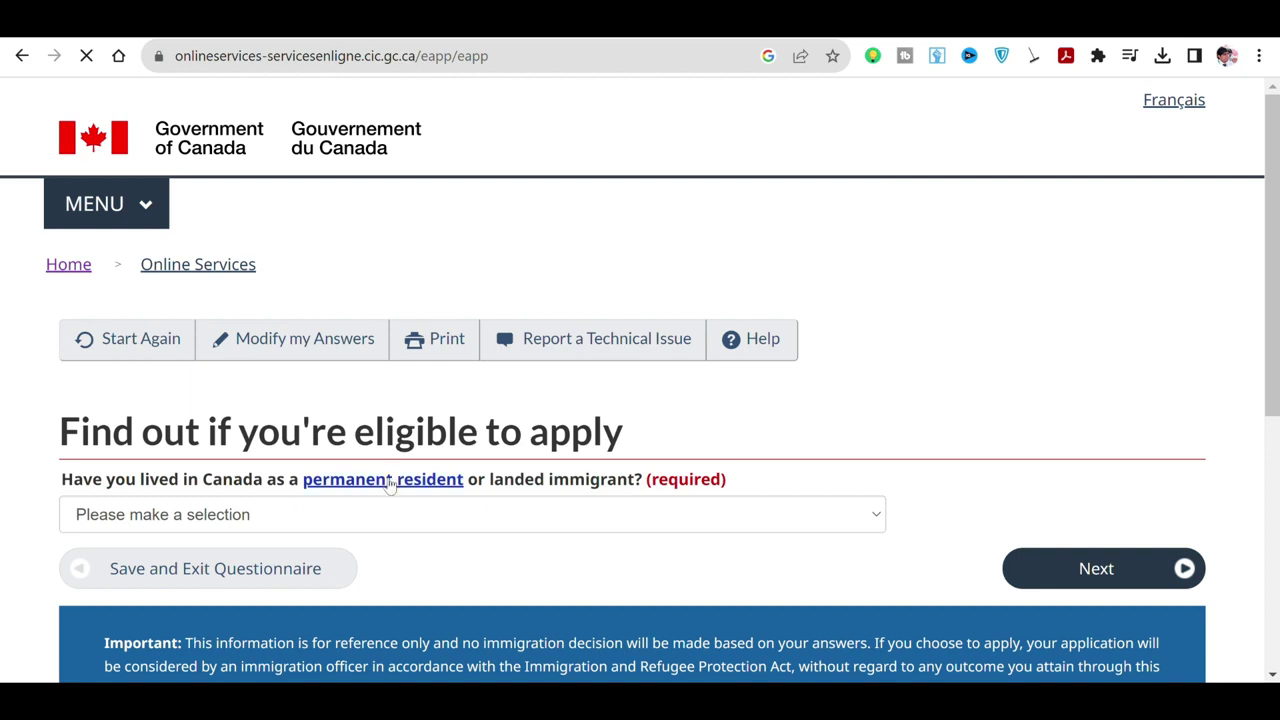
Step: Select No in the Canadian permanent-resident dropdown and go on with Next
scroll(389, 480, "down", 1)
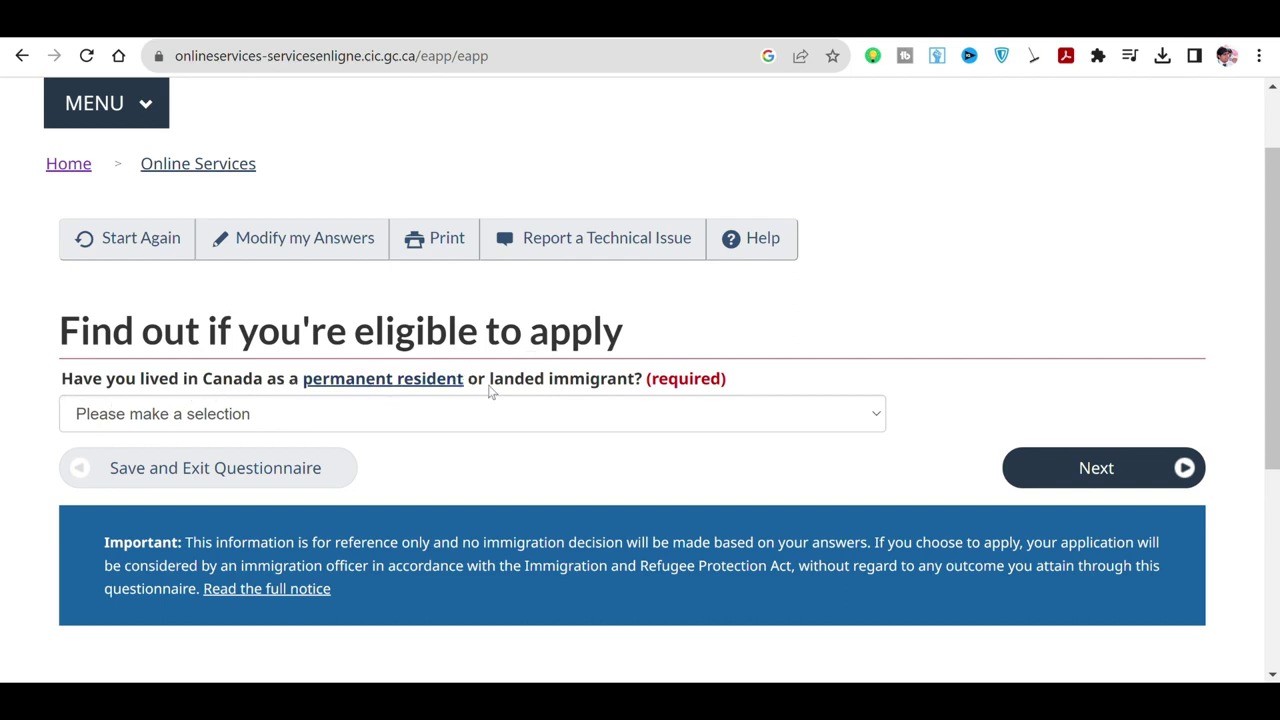
left_click(590, 410)
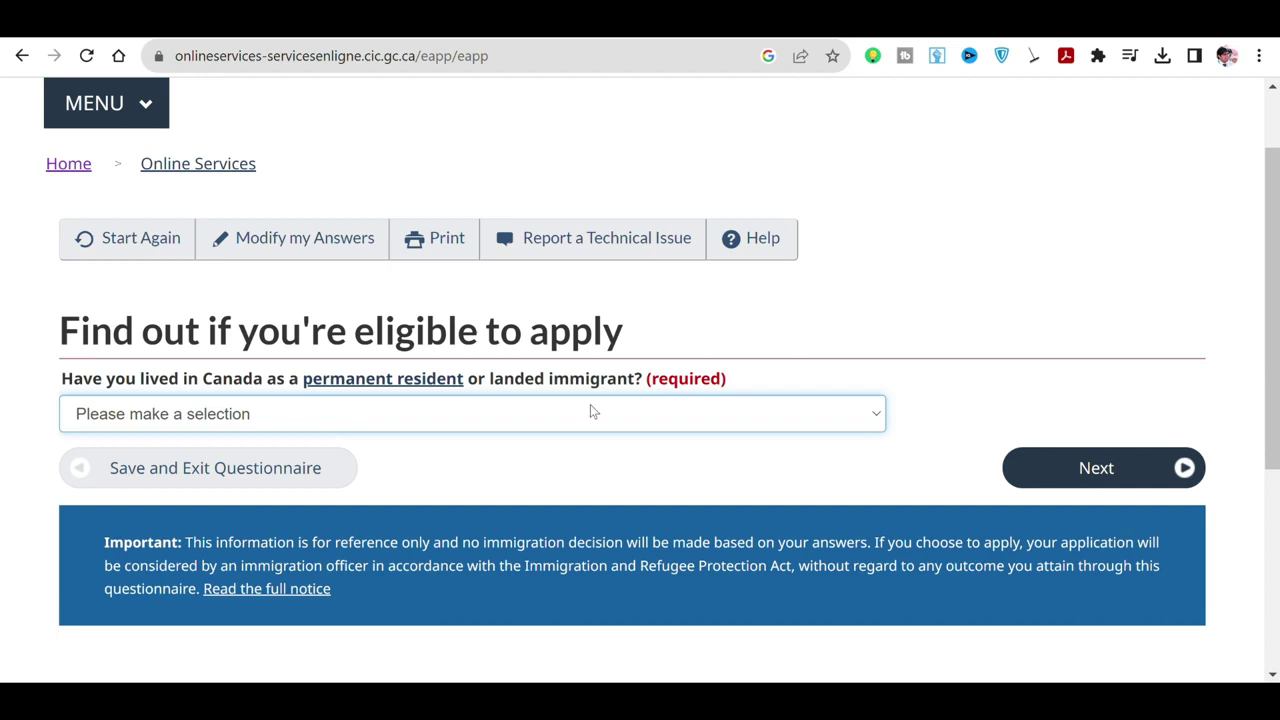
left_click(262, 490)
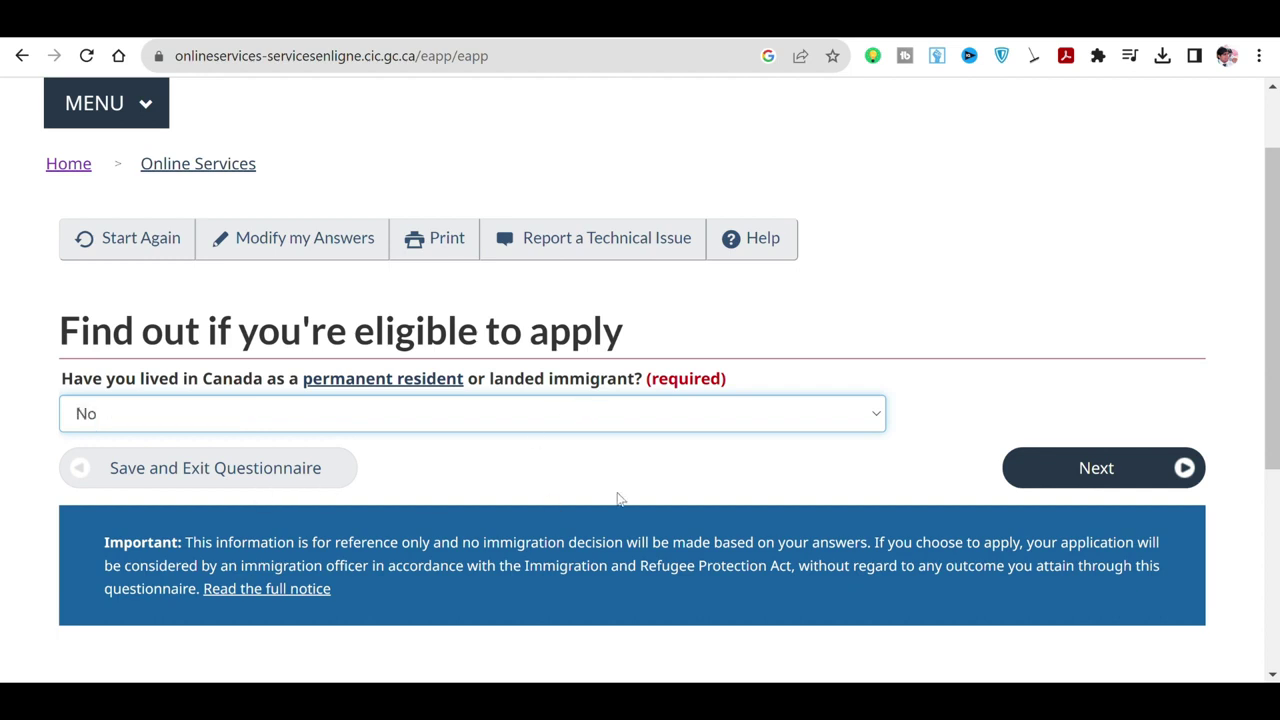
left_click(1068, 471)
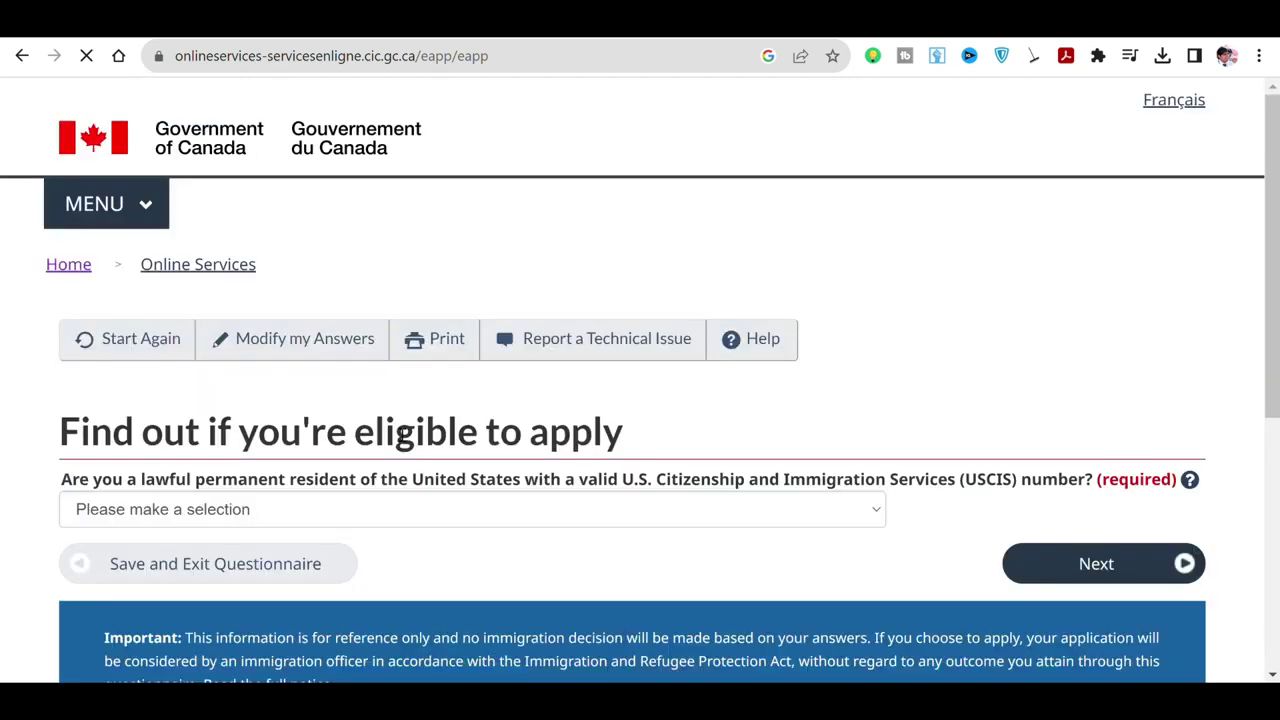
Step: Select No in the USCIS lawful permanent resident dropdown and go on with Next
scroll(252, 495, "down", 1)
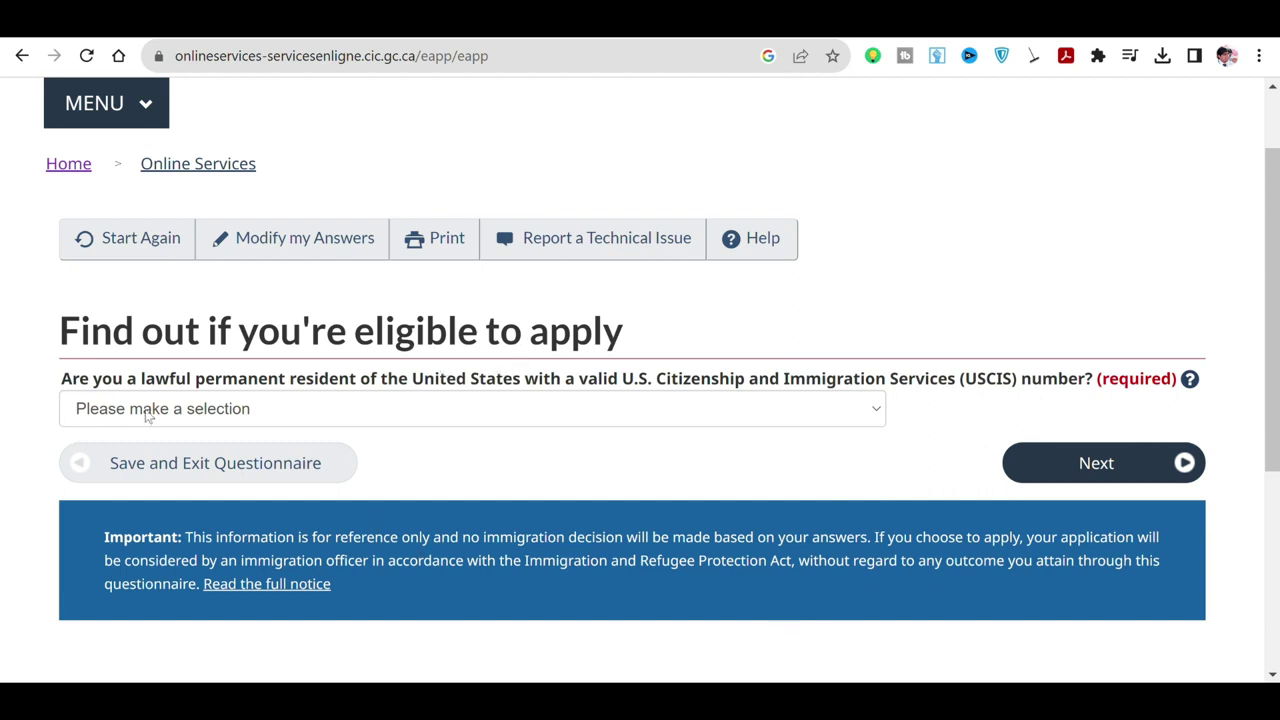
left_click(449, 412)
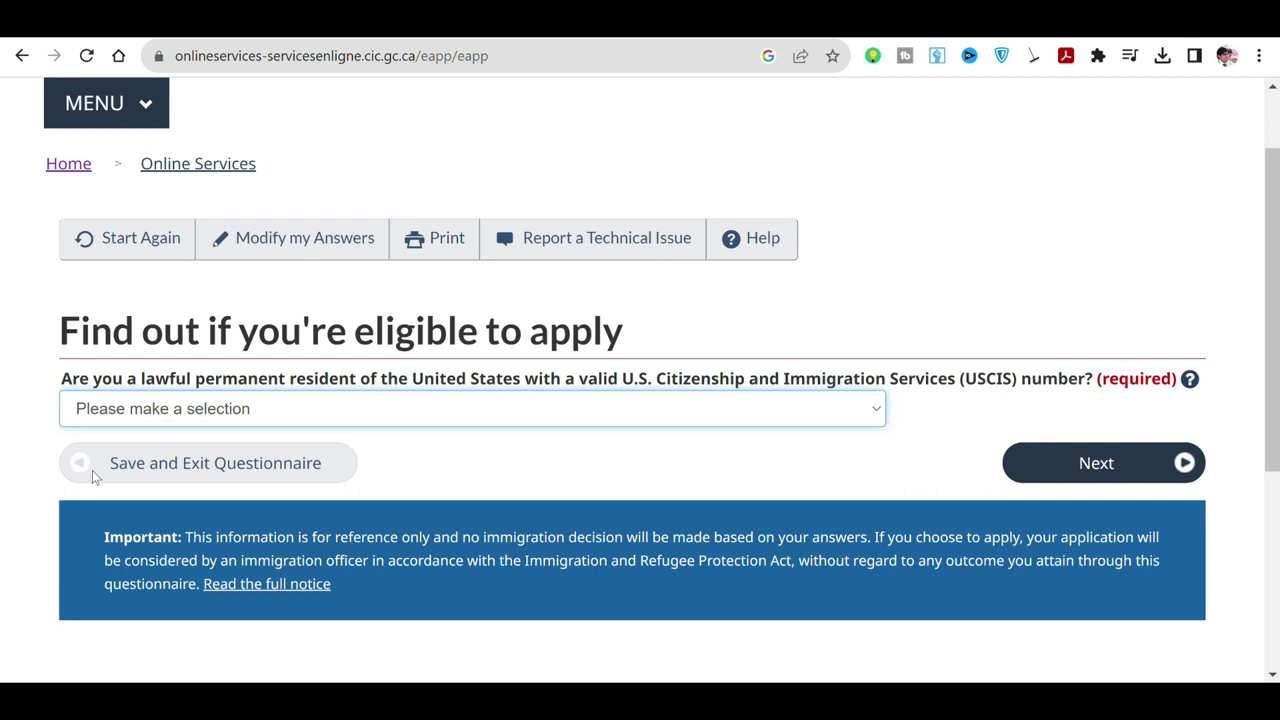
key("n")
left_click(1097, 478)
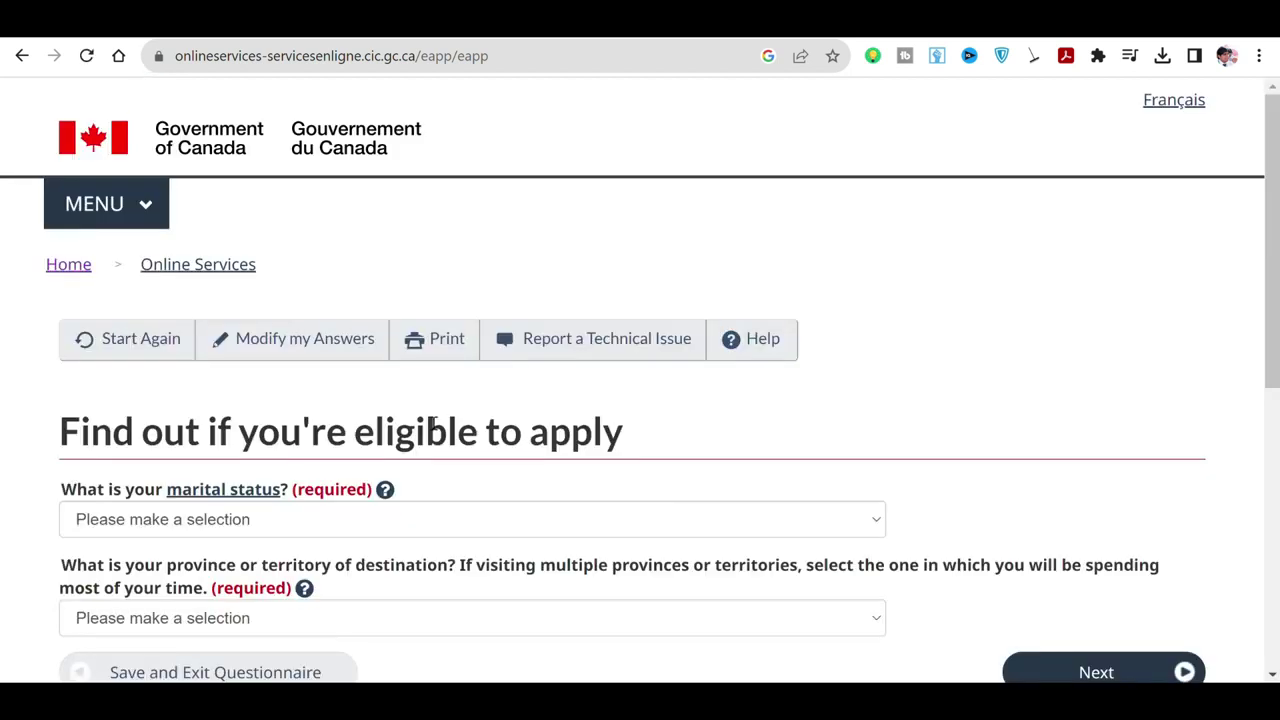
Step: Set marital status to Married and destination province to Ontario, then submit for results
scroll(290, 525, "down", 2)
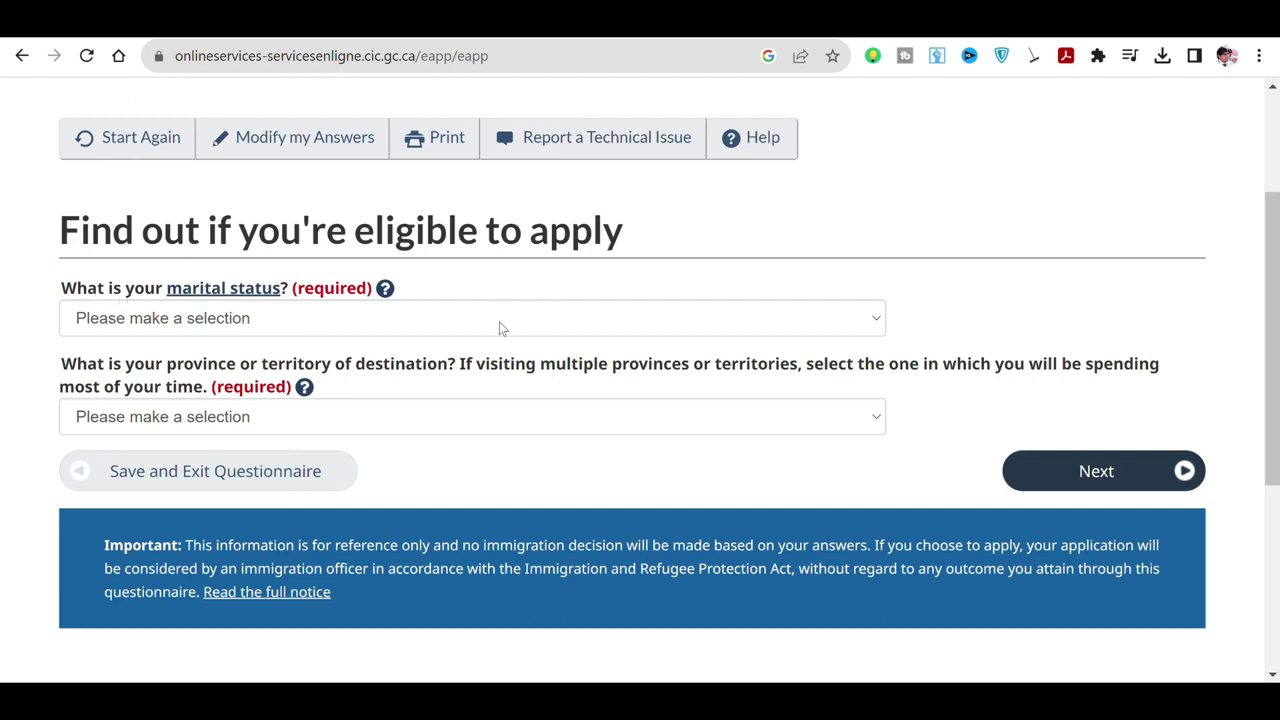
left_click(528, 327)
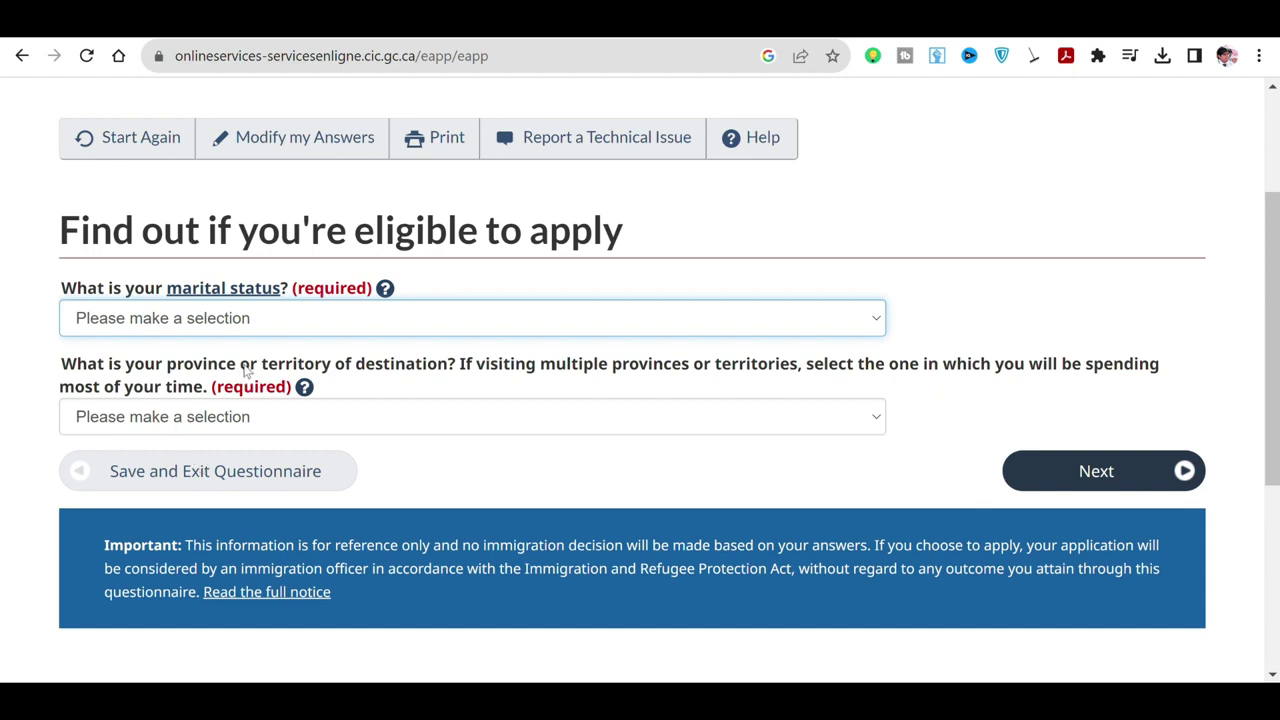
key("m")
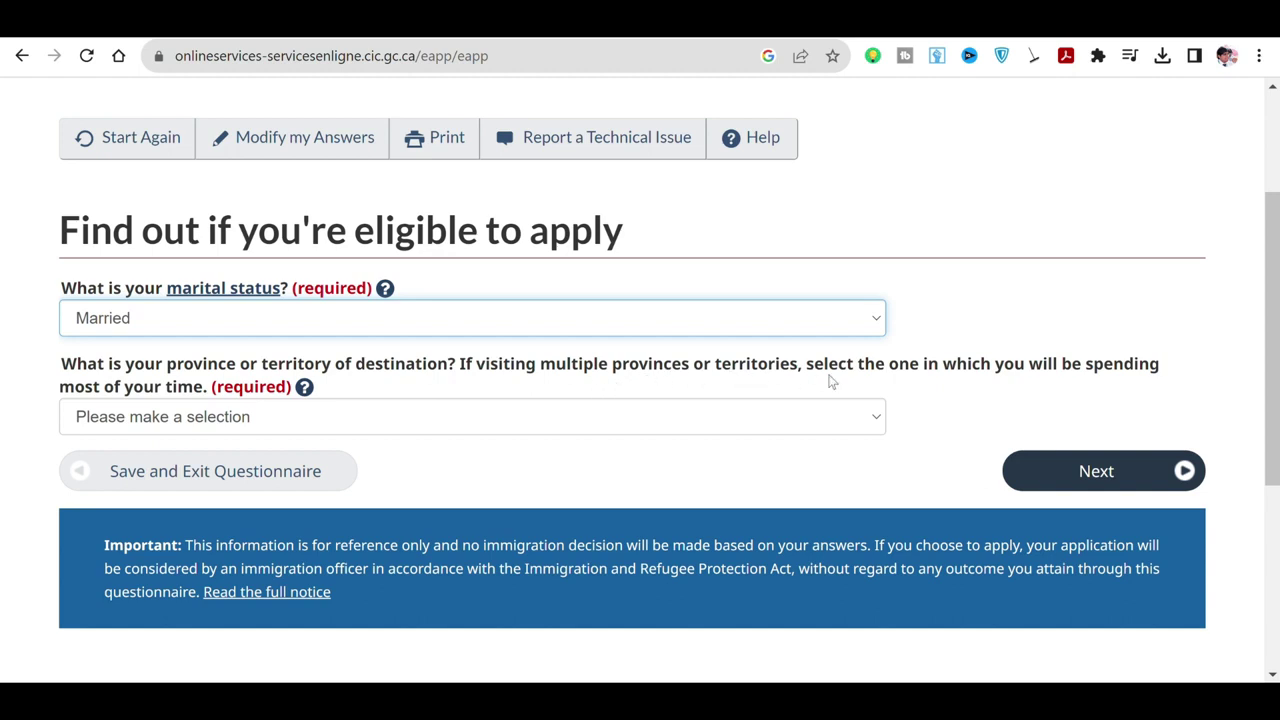
left_click(742, 416)
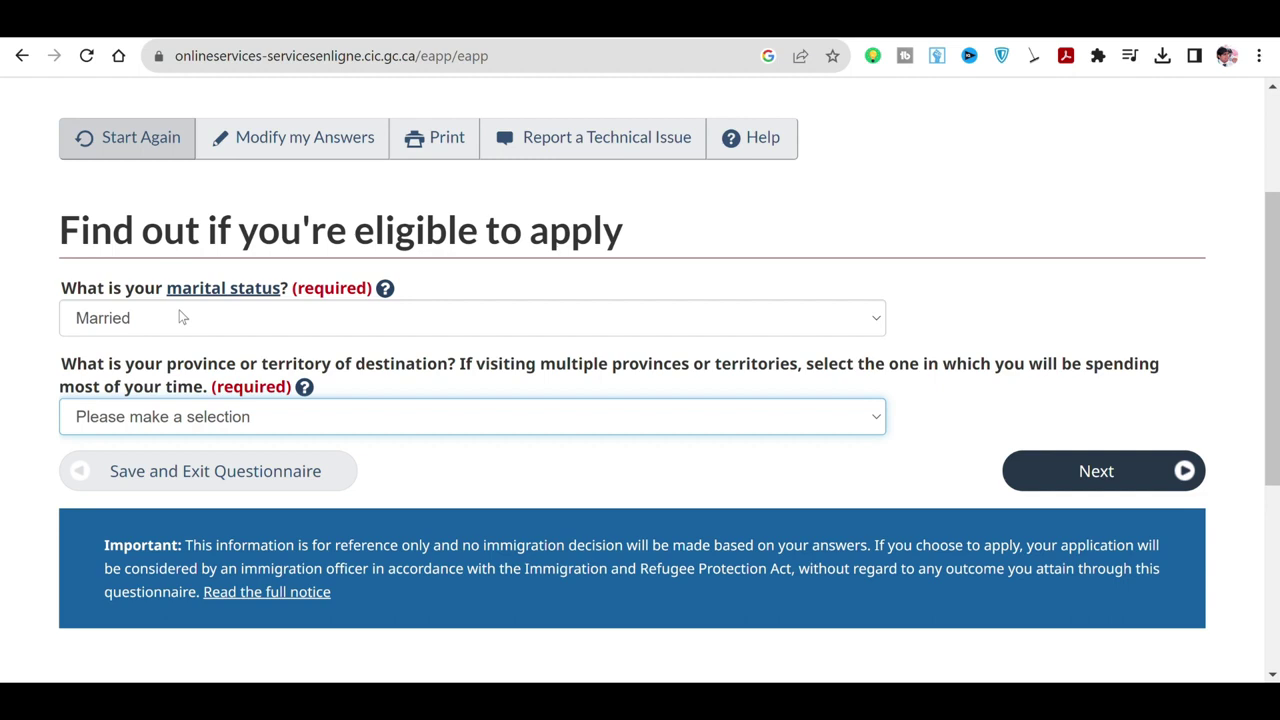
key("o")
left_click(1089, 473)
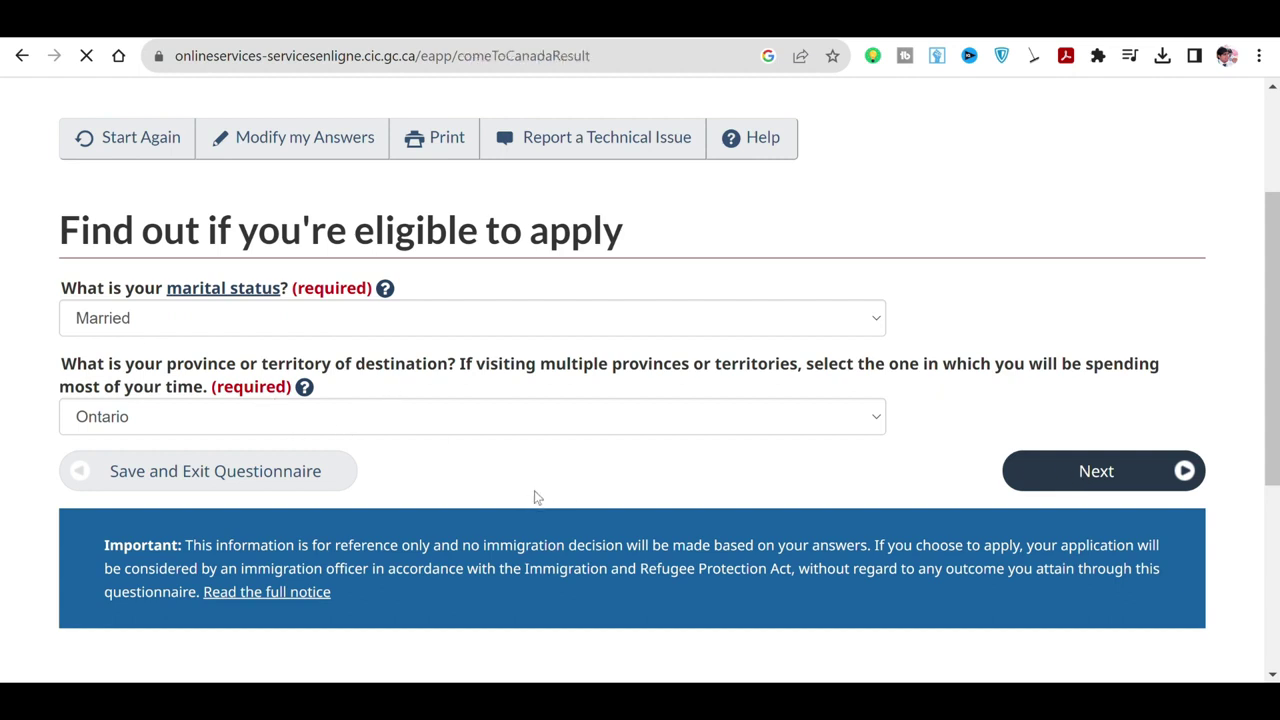
Step: Read the 'Visitor visa - under 6 months' result and its $100 CAD cost, then continue
scroll(312, 602, "down", 3)
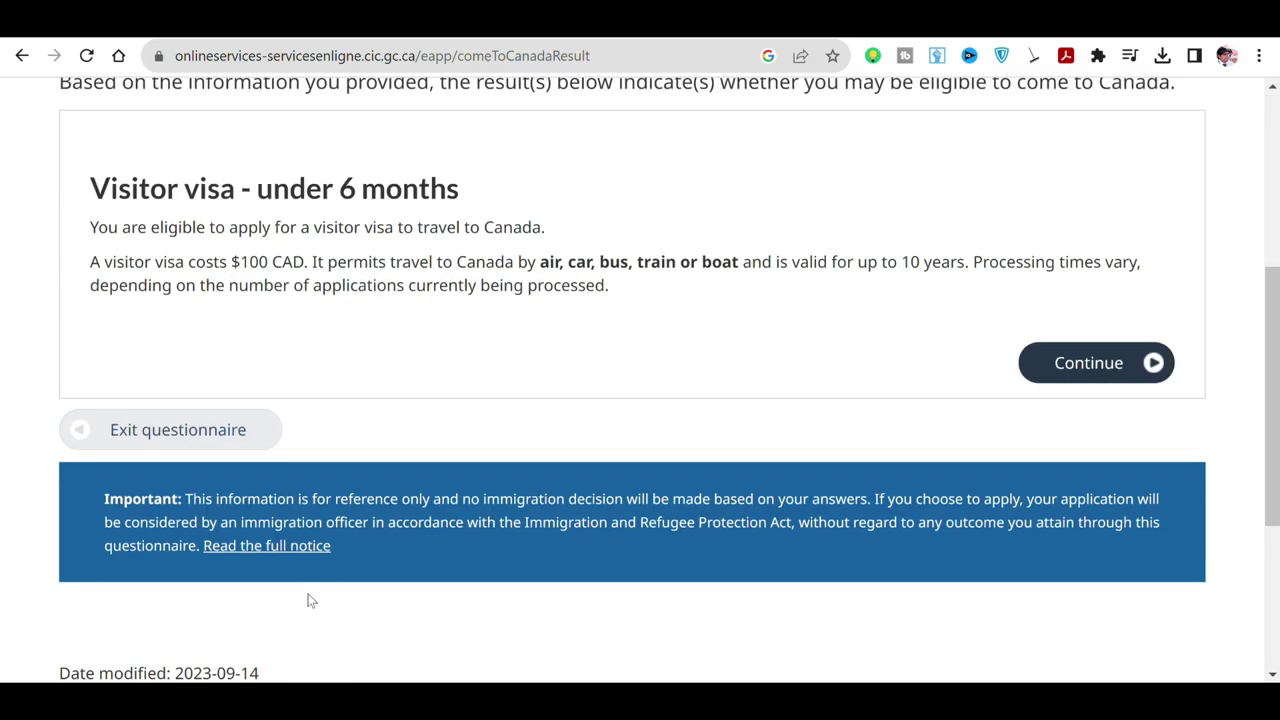
scroll(312, 600, "up", 3)
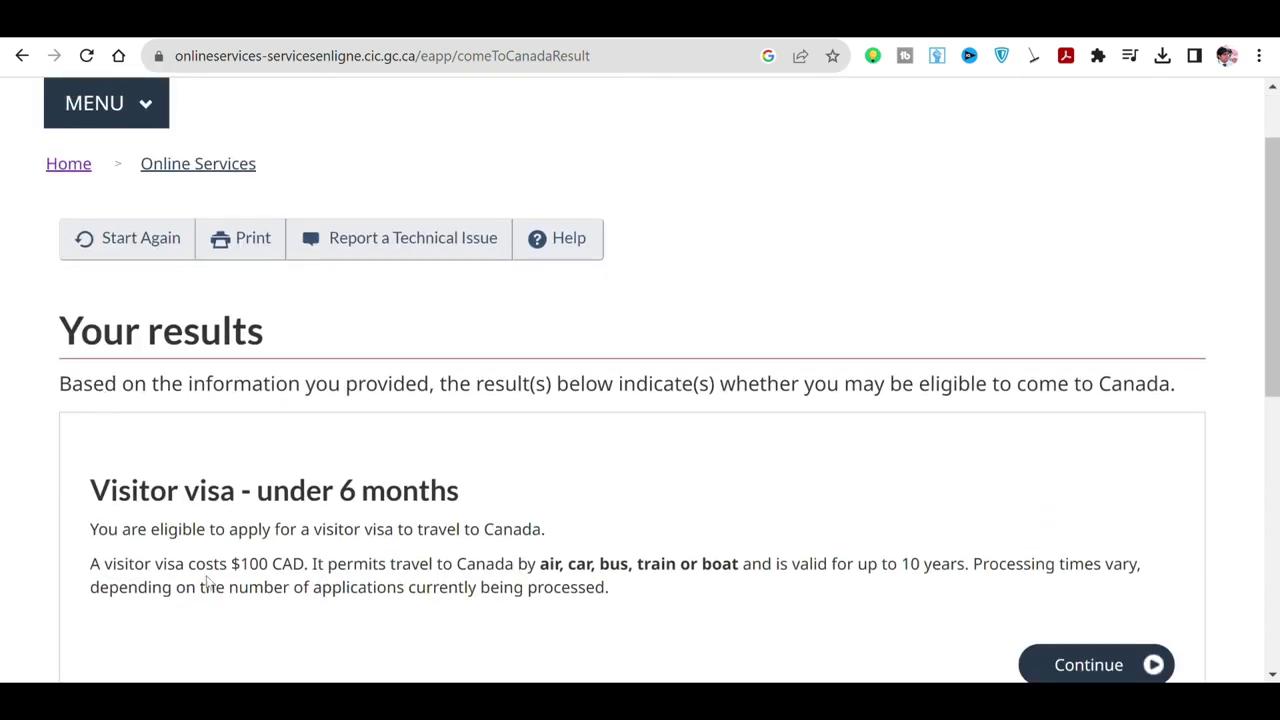
scroll(210, 583, "down", 2)
left_click_drag(291, 289, 460, 292)
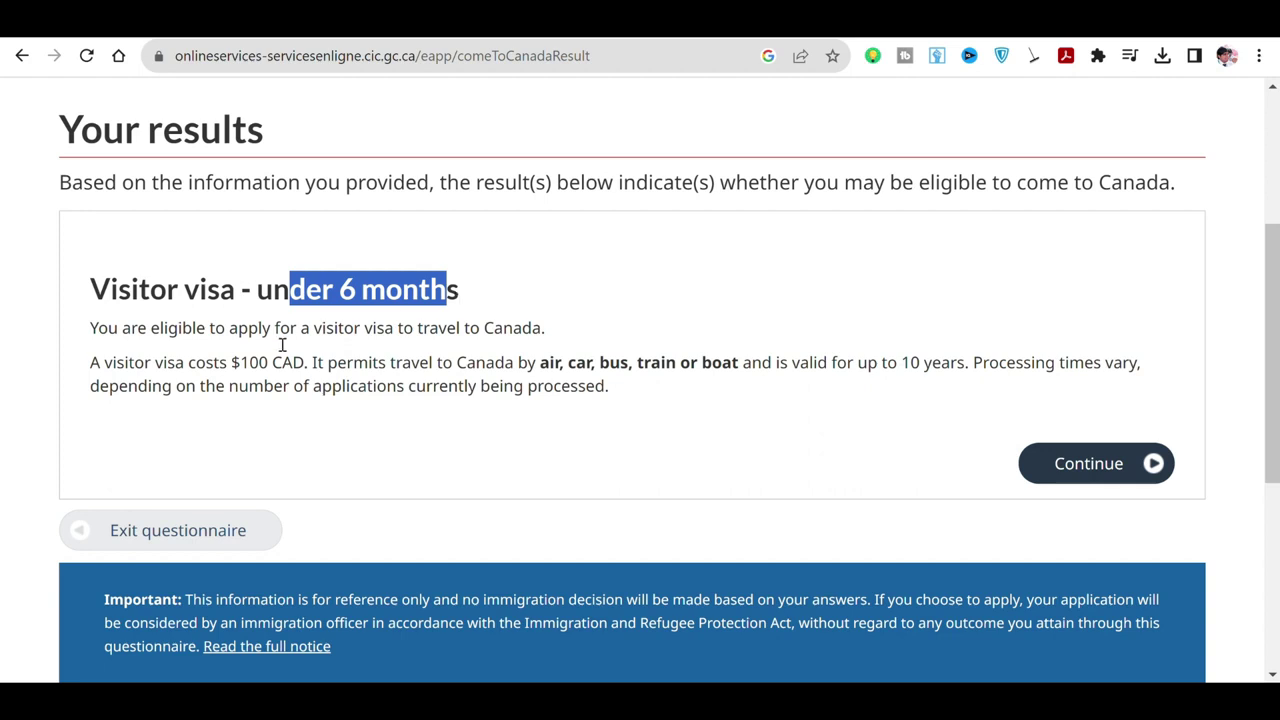
left_click_drag(169, 338, 523, 333)
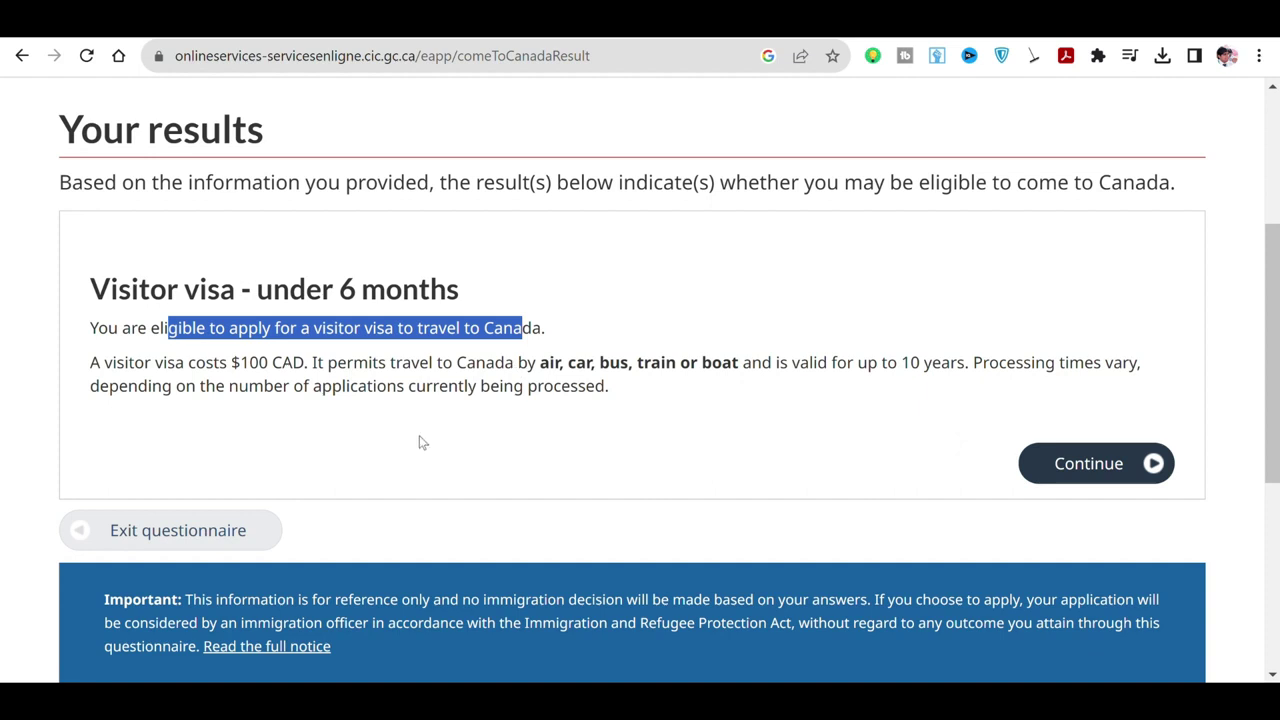
left_click(248, 418)
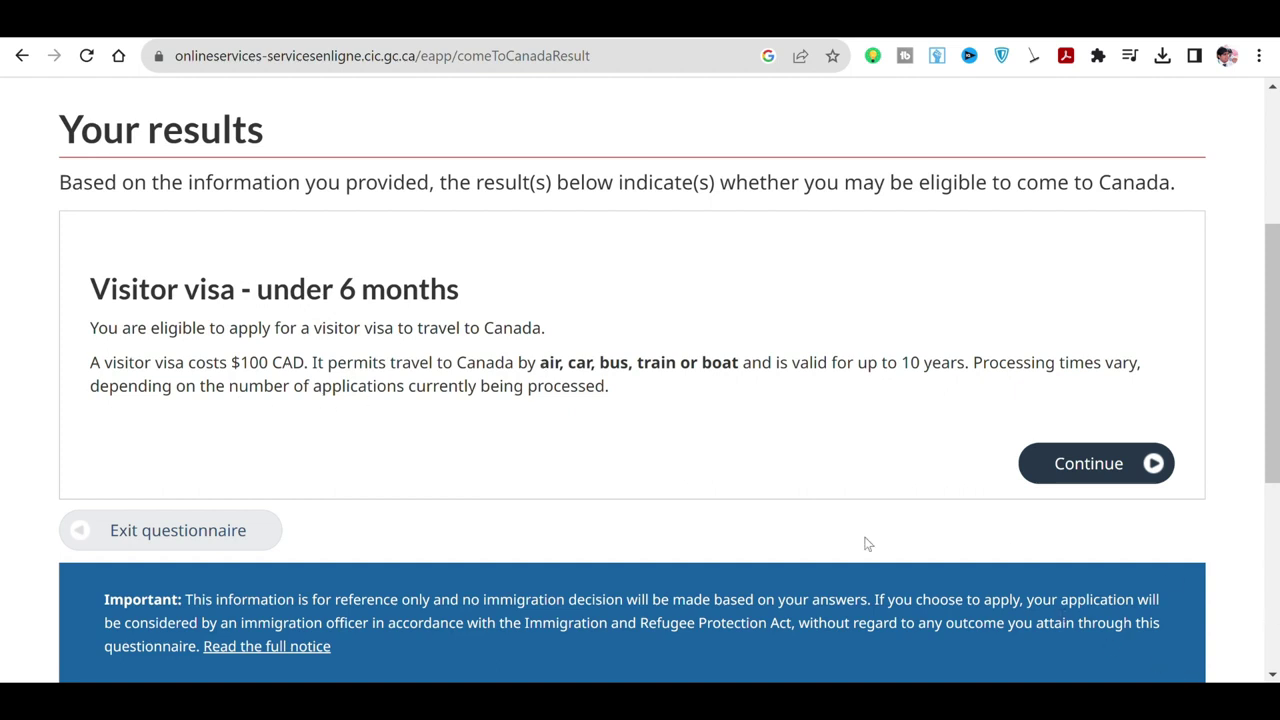
left_click_drag(95, 372, 974, 381)
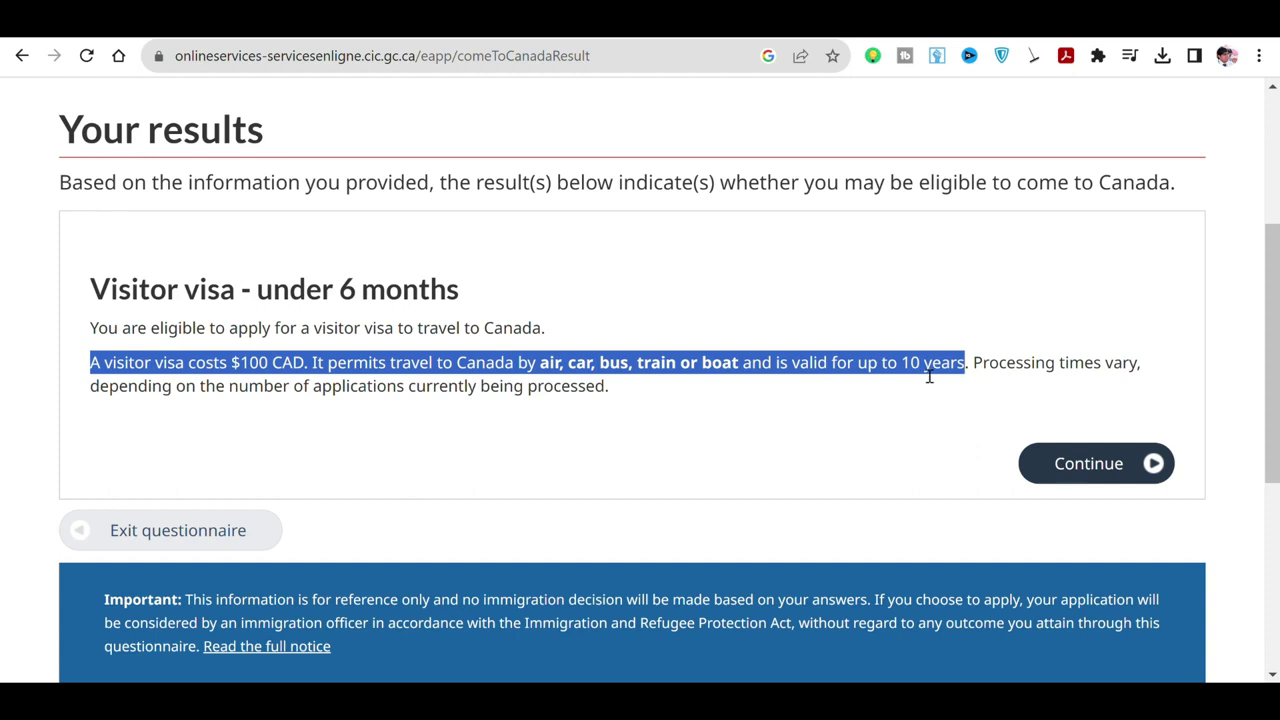
left_click(835, 436)
left_click(1072, 469)
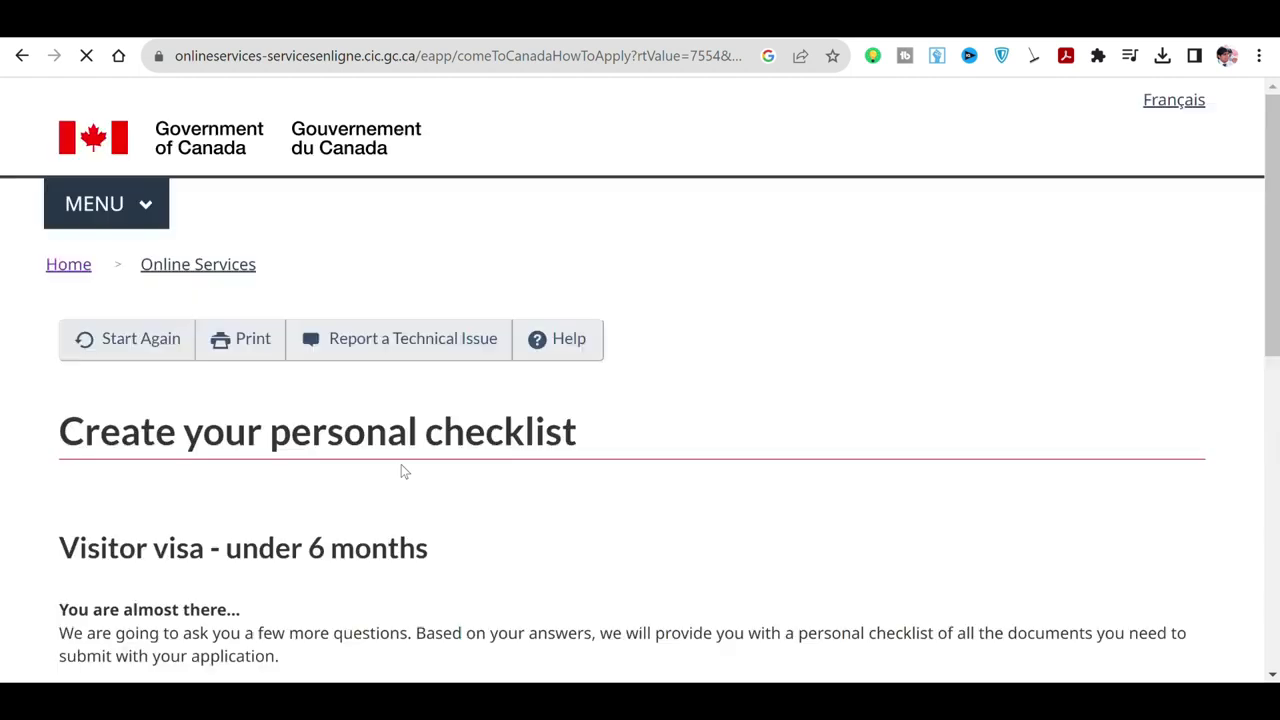
Step: Read the 'Create your personal checklist' introduction for the visitor visa, then continue
scroll(418, 558, "down", 1)
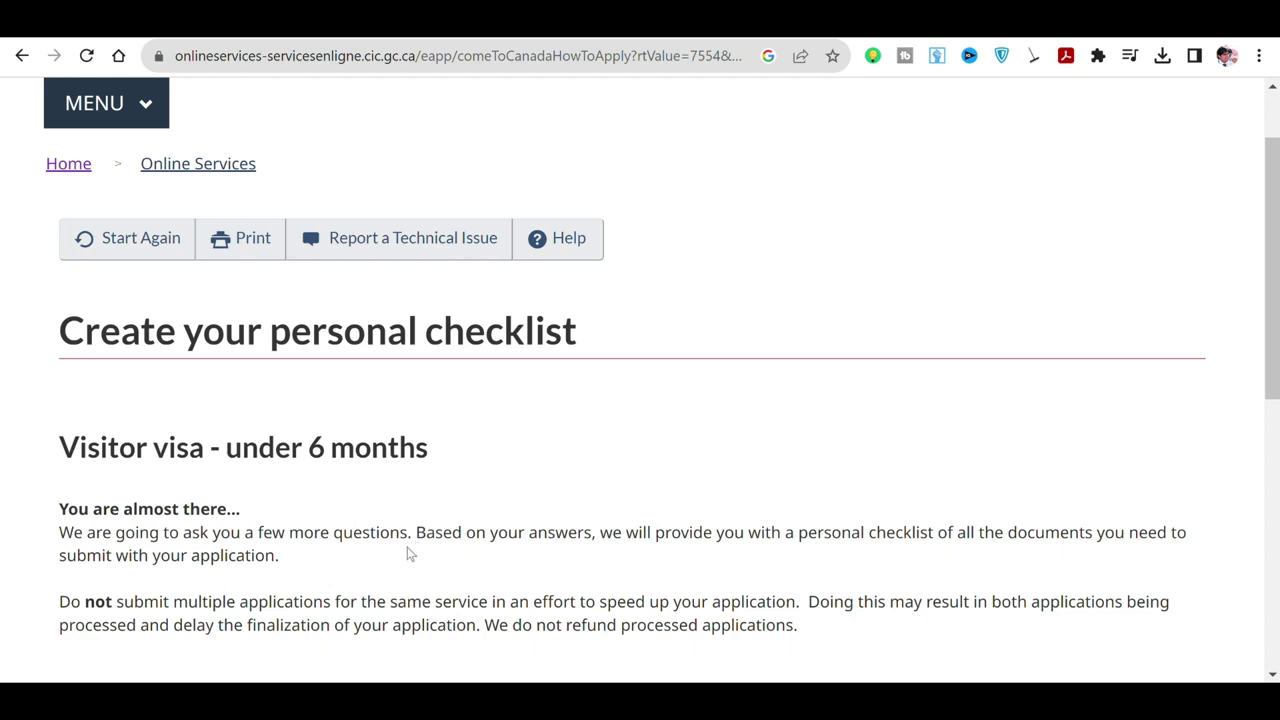
scroll(340, 550, "down", 5)
scroll(340, 552, "up", 3)
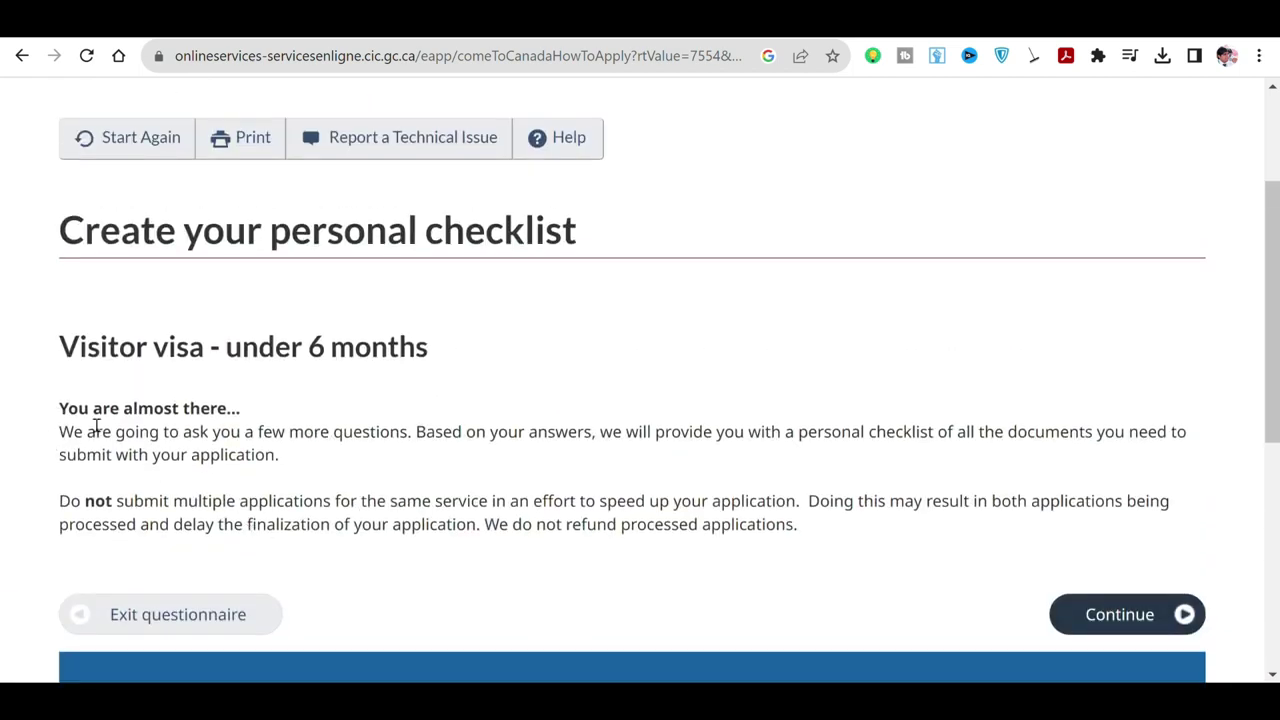
left_click_drag(204, 347, 383, 414)
left_click(521, 432)
left_click_drag(427, 441, 605, 445)
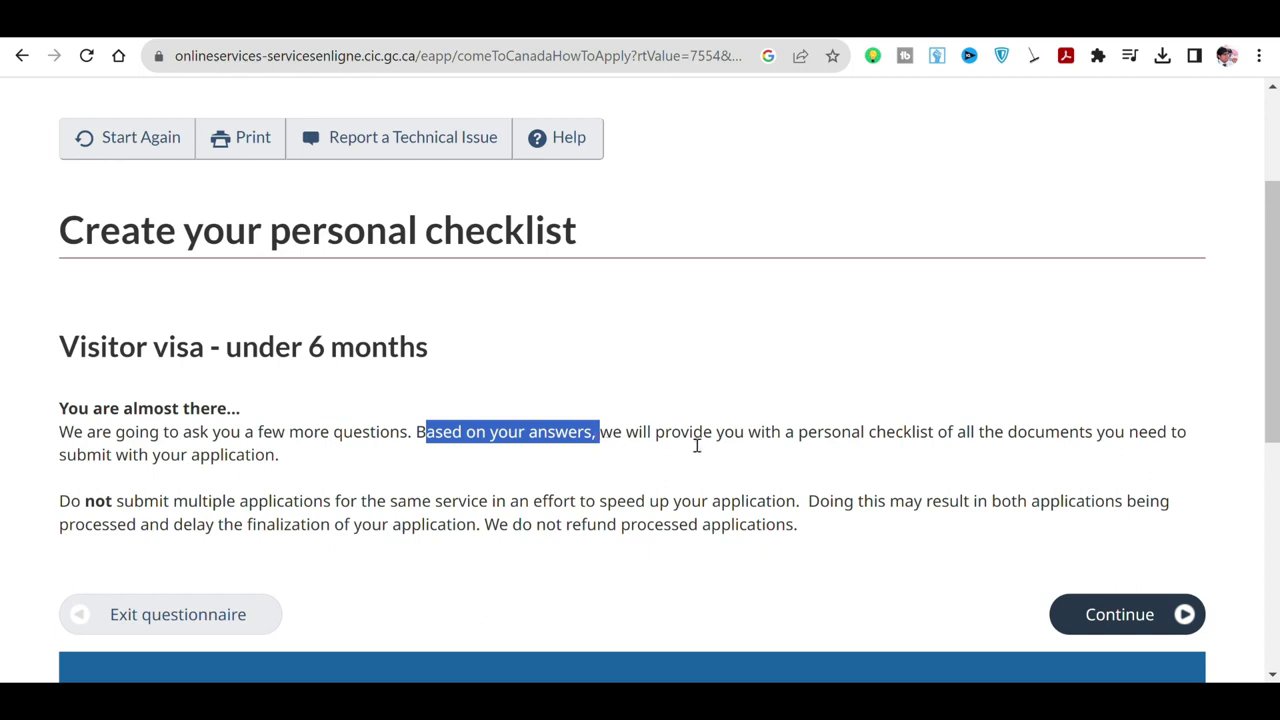
left_click_drag(806, 441, 899, 462)
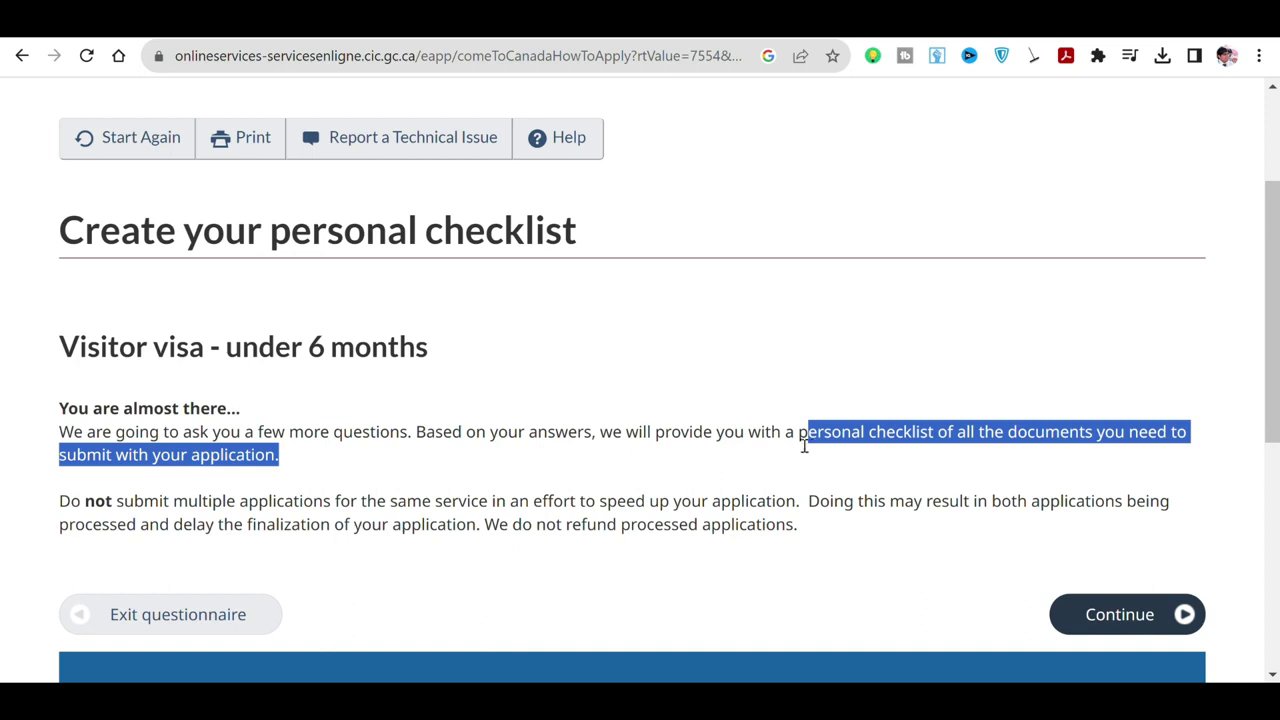
left_click_drag(488, 436, 857, 444)
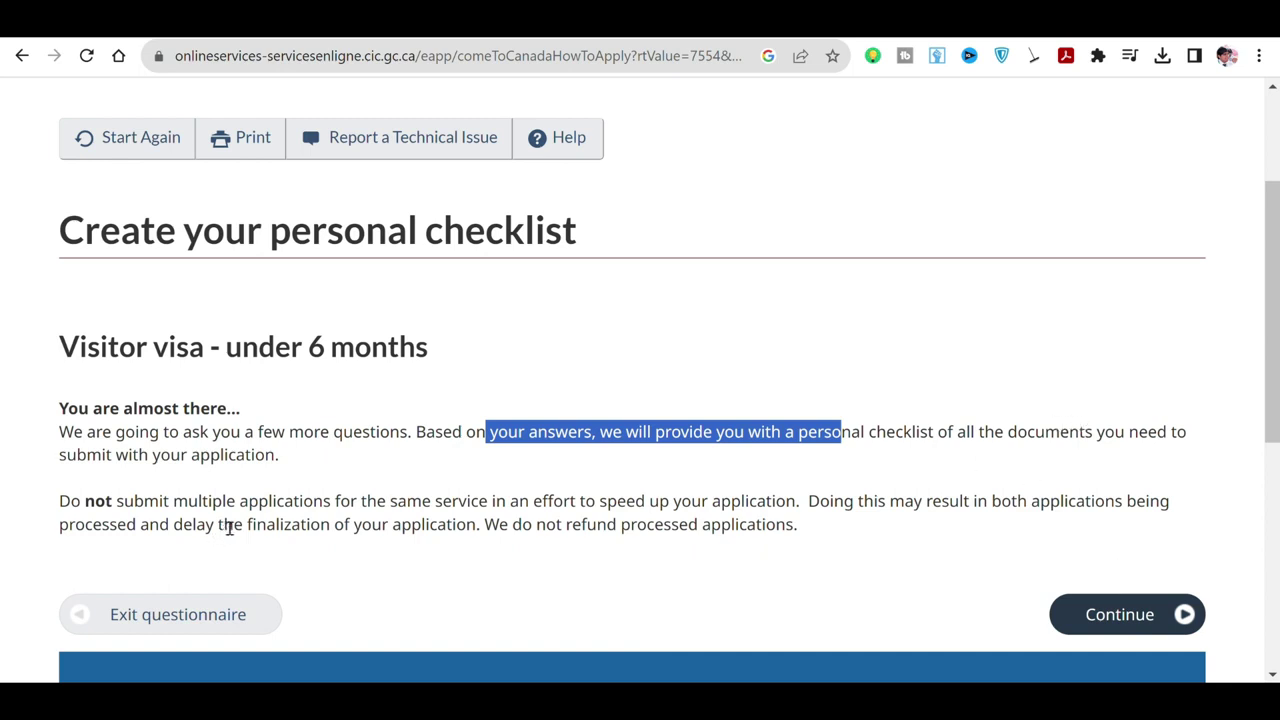
left_click(1122, 630)
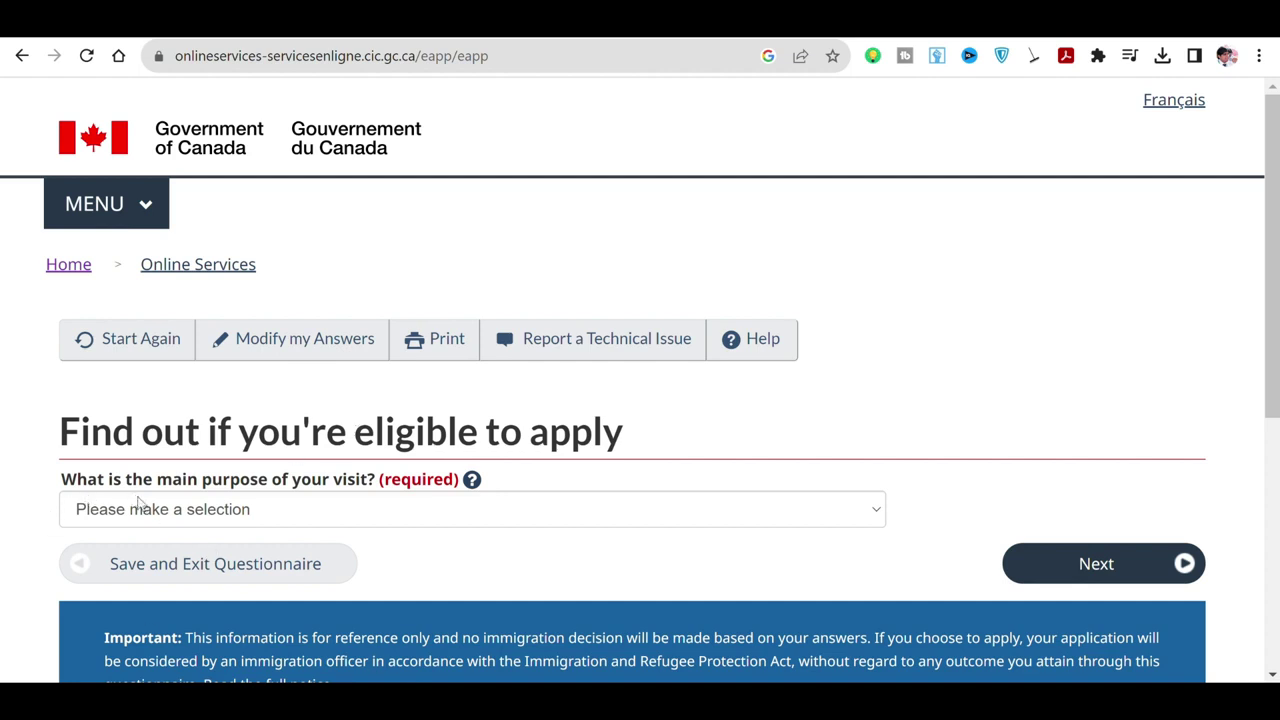
Step: Choose Tourism as the main purpose of the visit and go to the next page
left_click(361, 521)
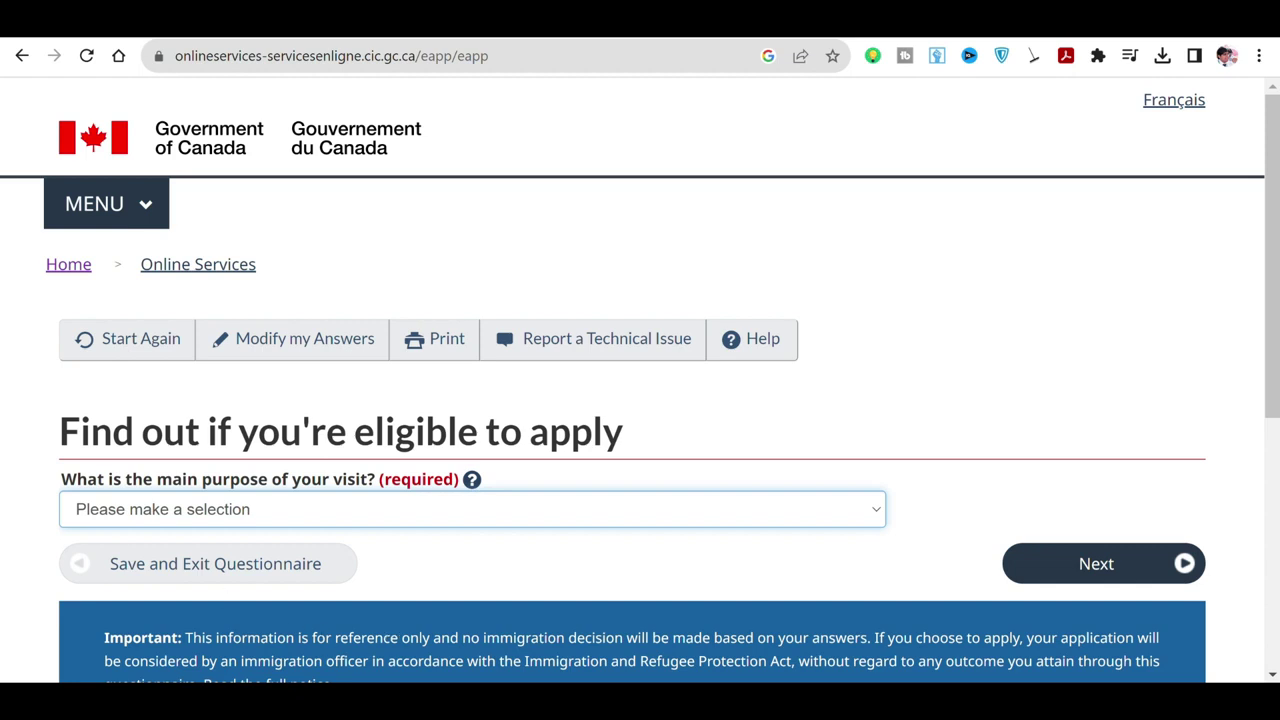
type("tou")
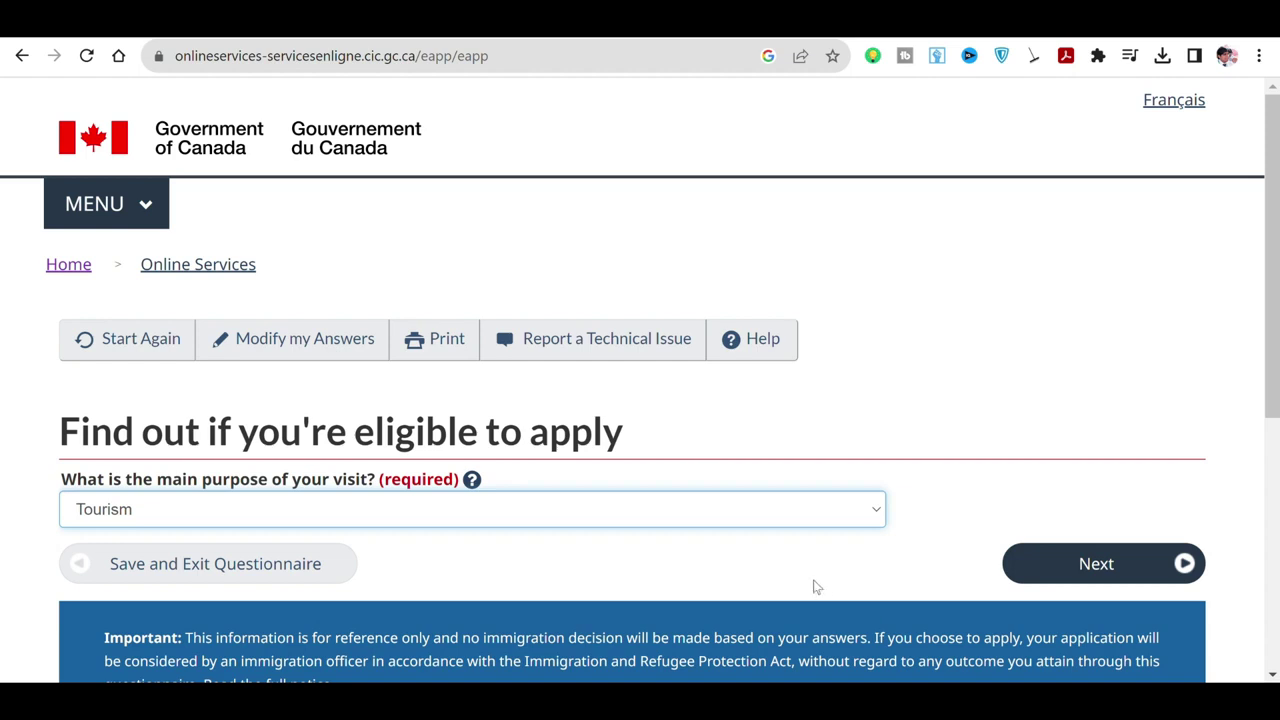
left_click(1069, 560)
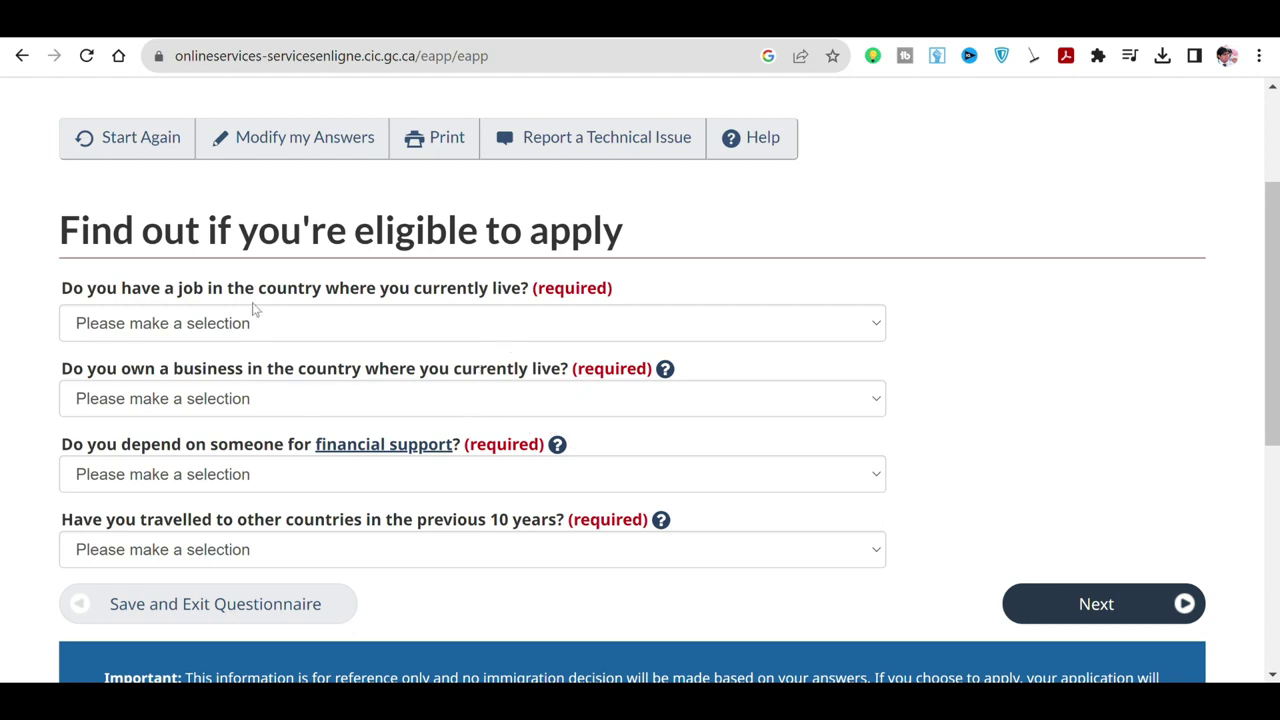
Step: Answer No to having a job and Yes to owning a business
left_click(290, 330)
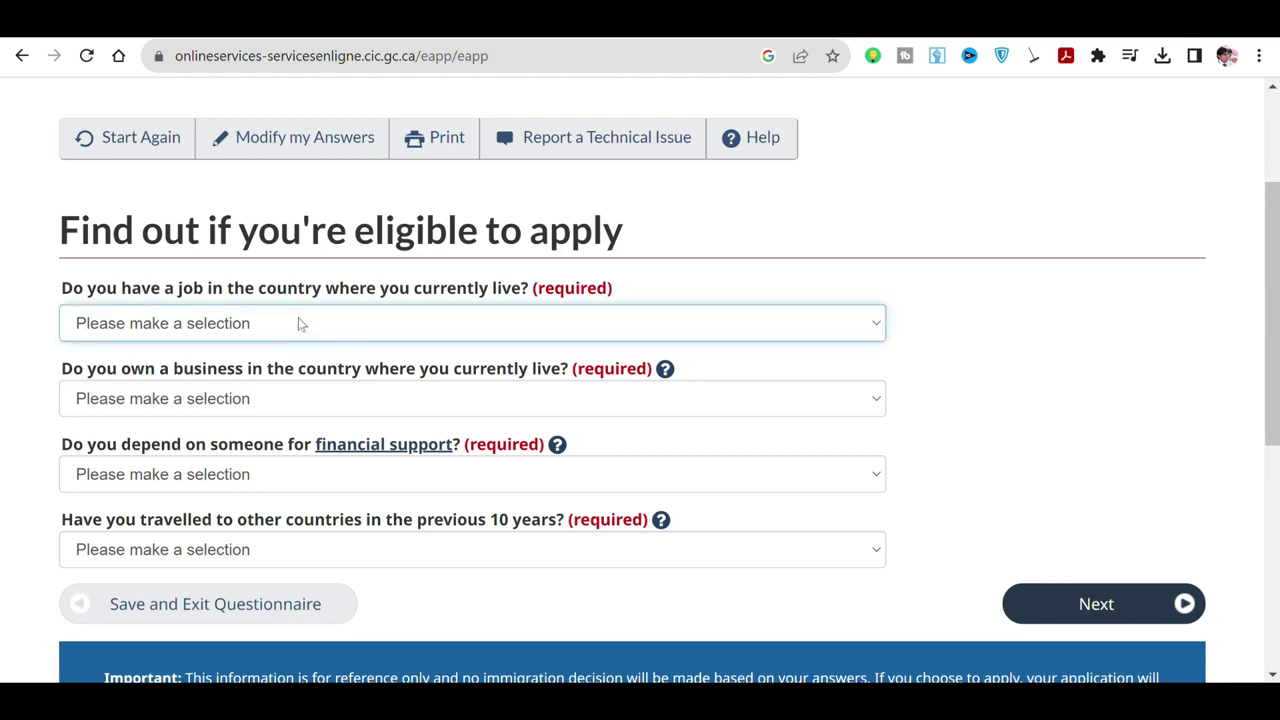
left_click(112, 396)
key("Up")
left_click(240, 405)
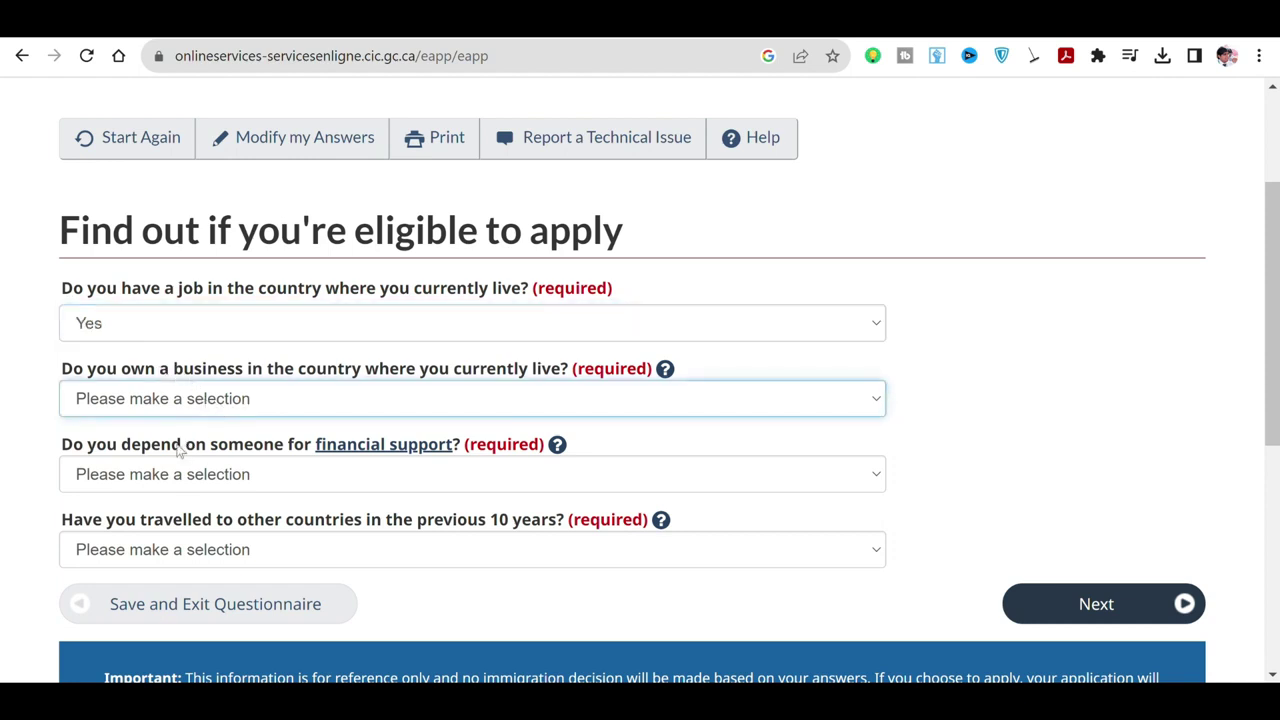
key("Down")
key("shift+Tab")
key("Down")
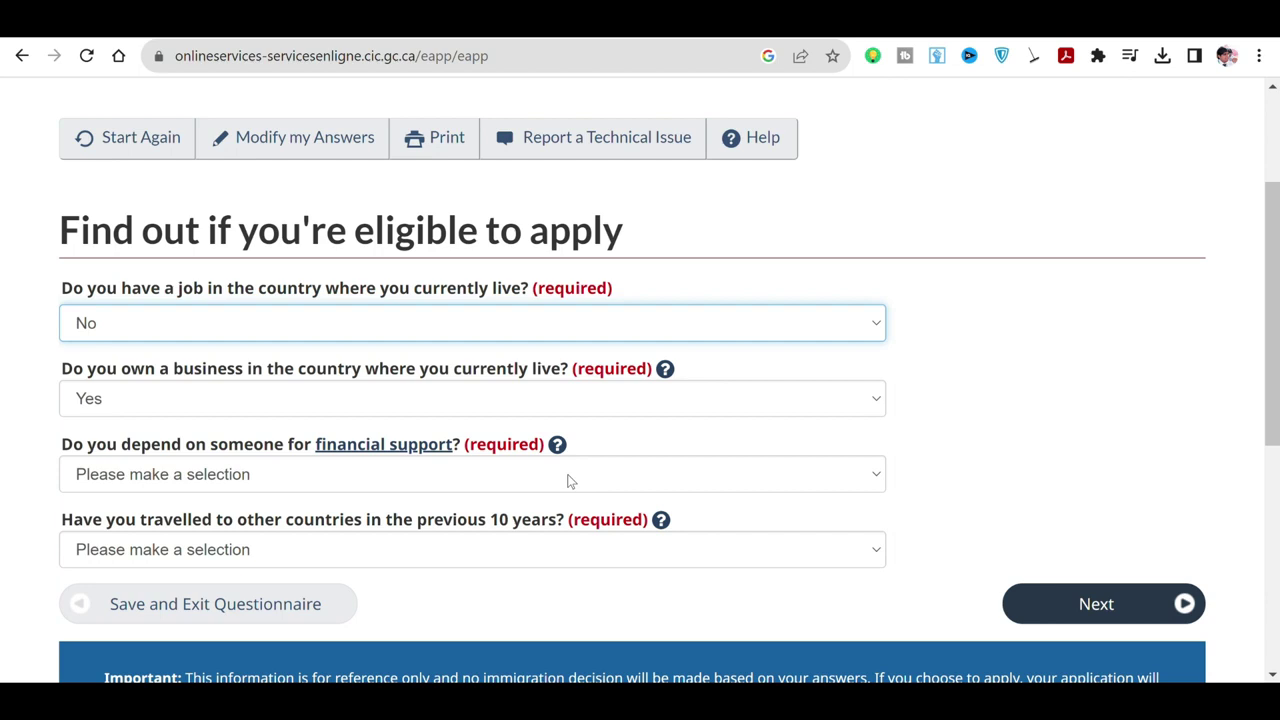
Step: Answer No to financial support and Yes to travel in the previous 10 years, then submit
left_click(567, 481)
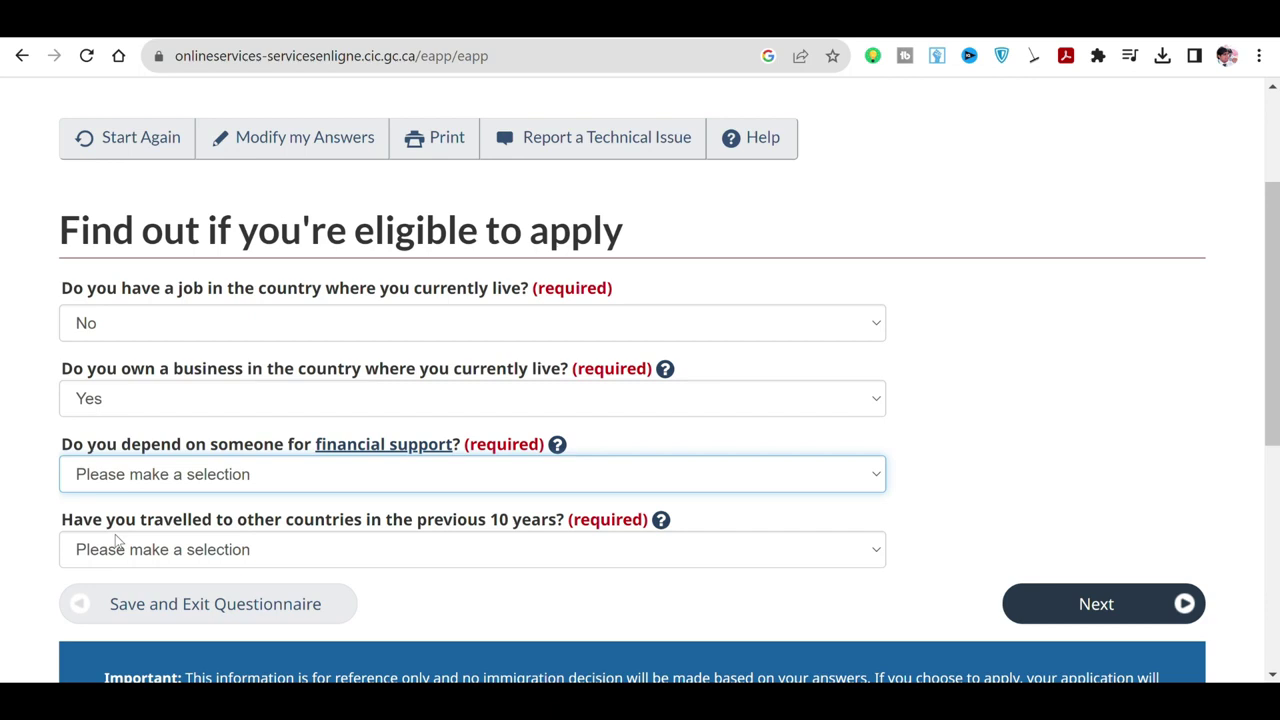
key("n")
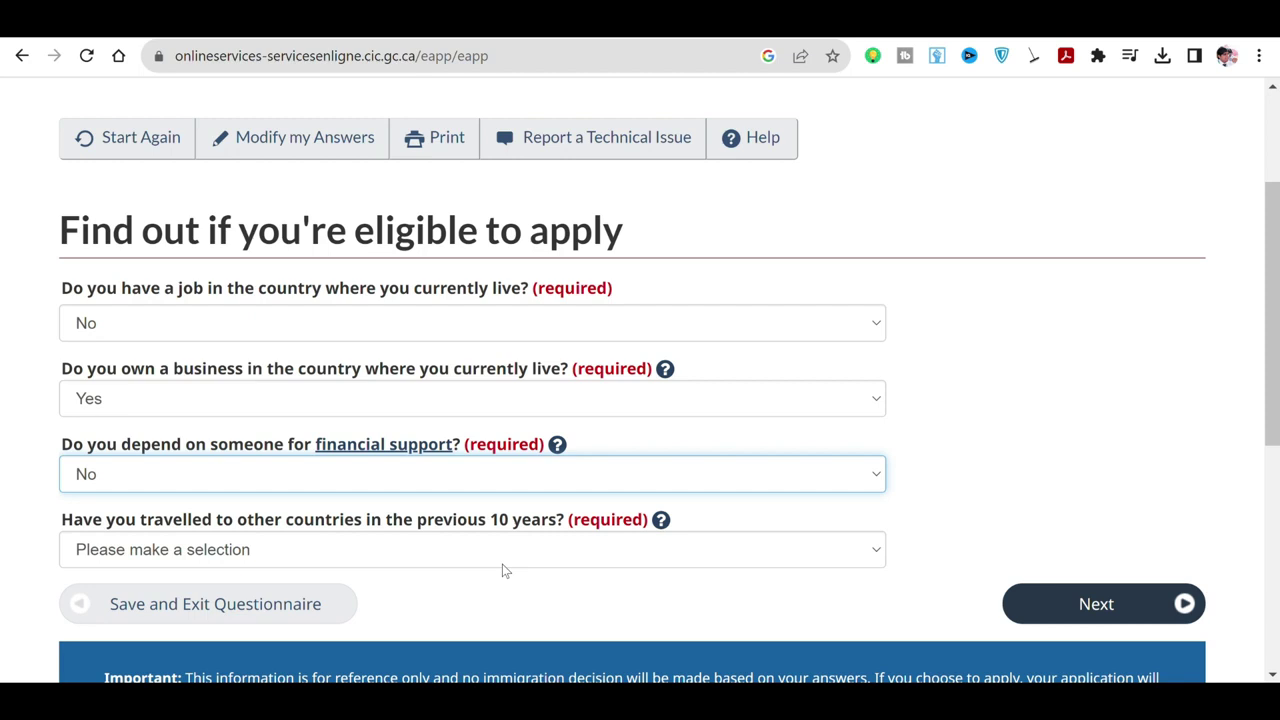
left_click(545, 557)
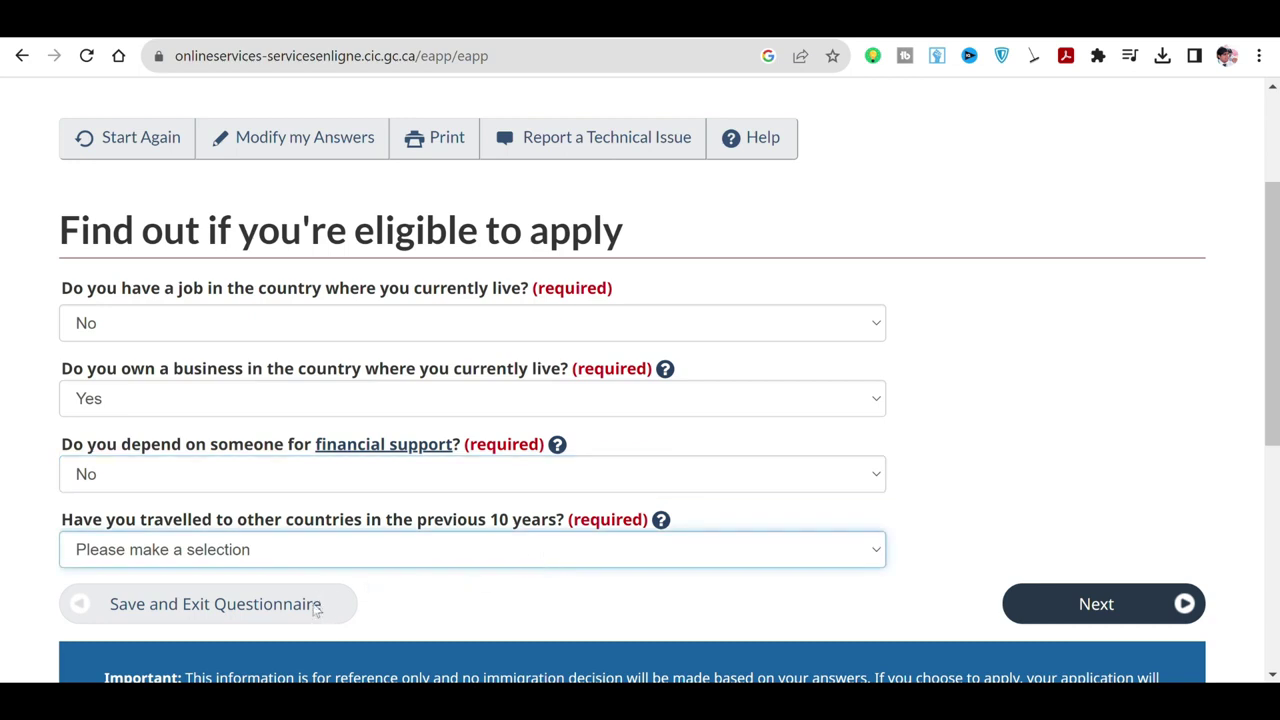
key("Down")
left_click(1096, 604)
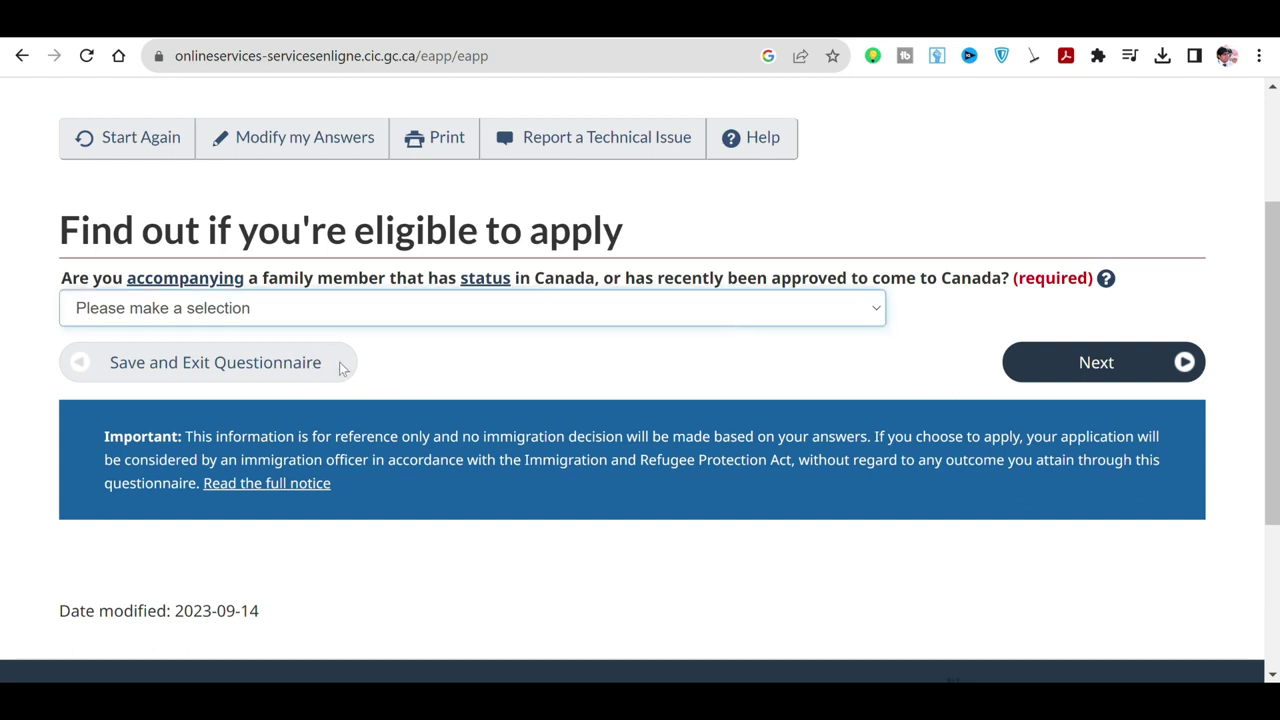
Step: Answer No to accompanying a family member and No to any criminal offence
key("n")
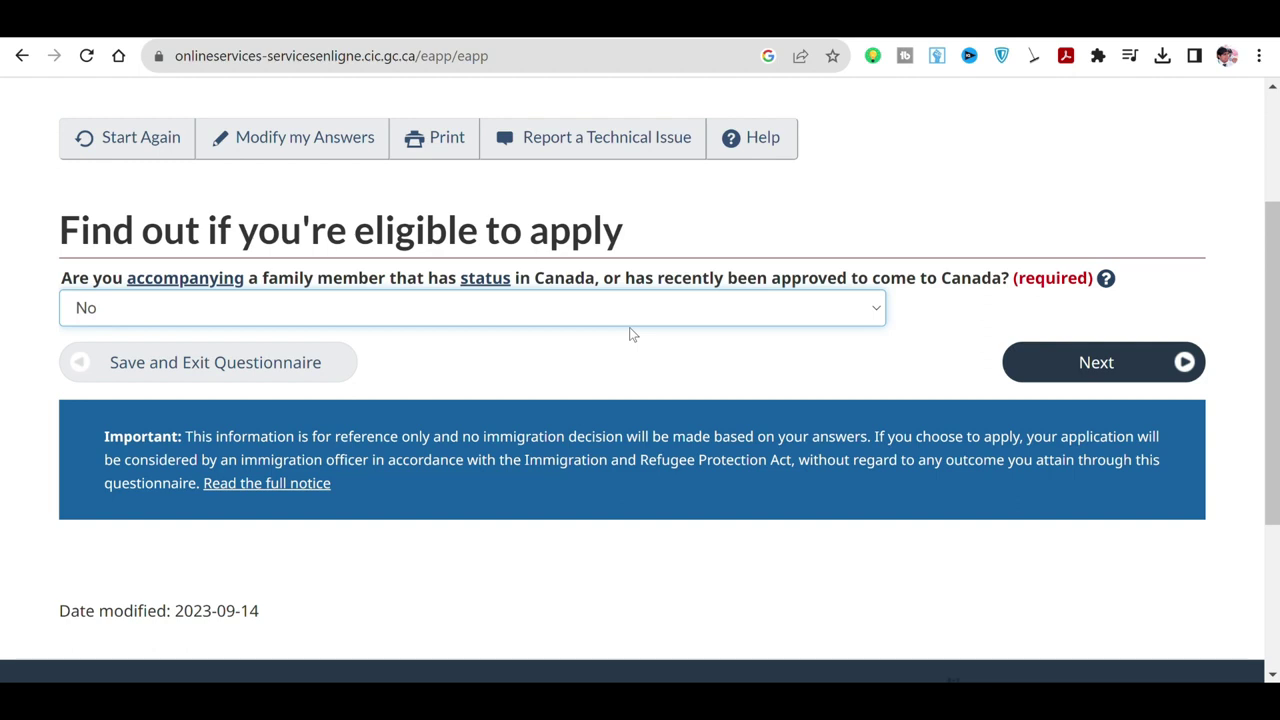
left_click(1113, 377)
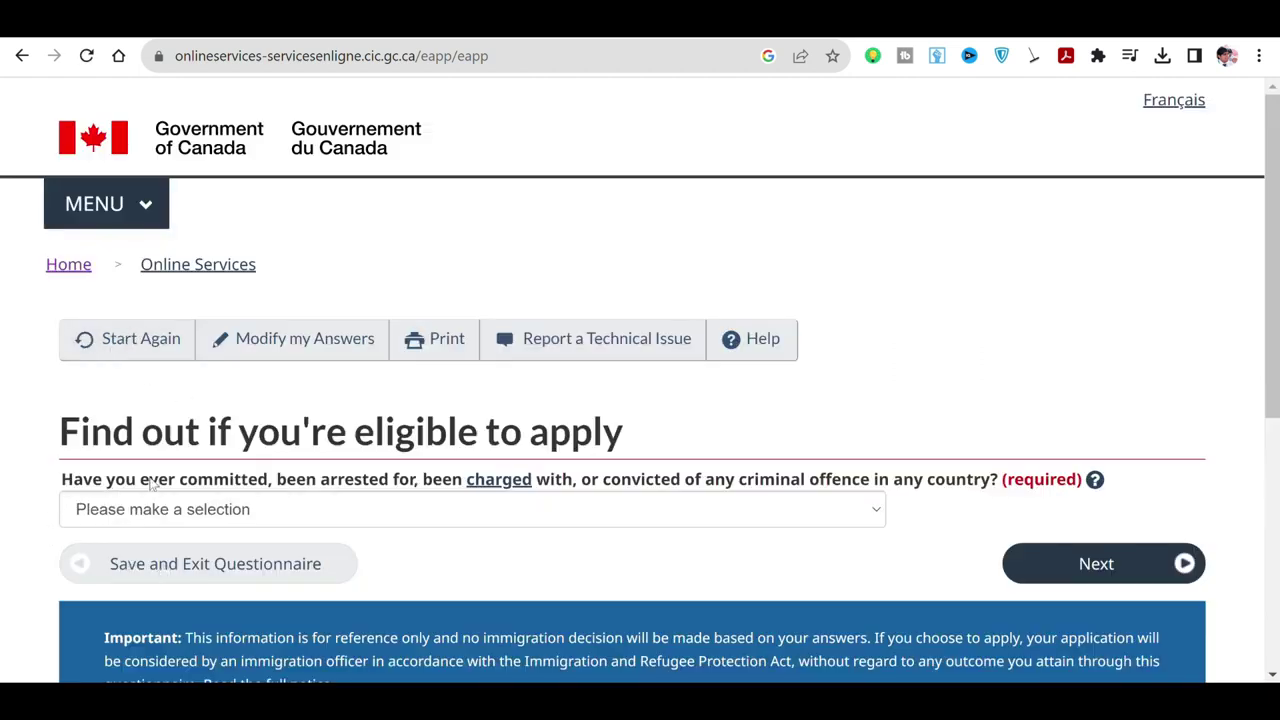
scroll(103, 486, "down", 1)
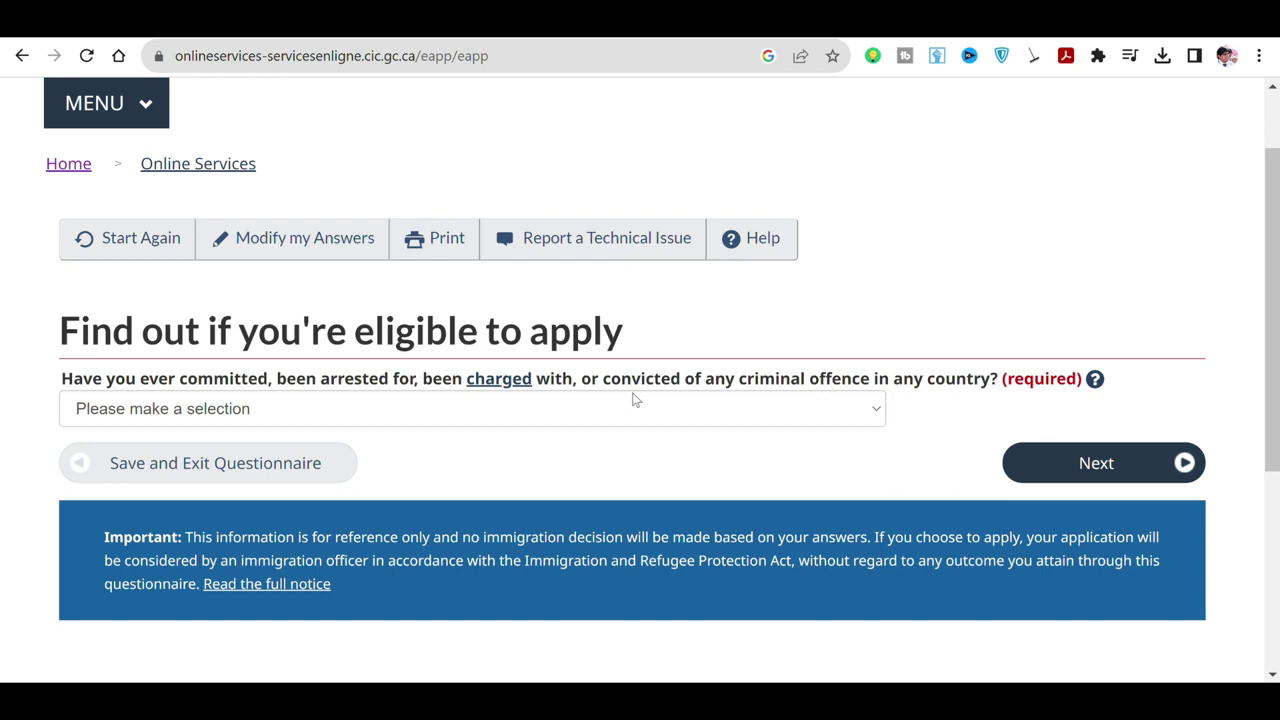
left_click(802, 420)
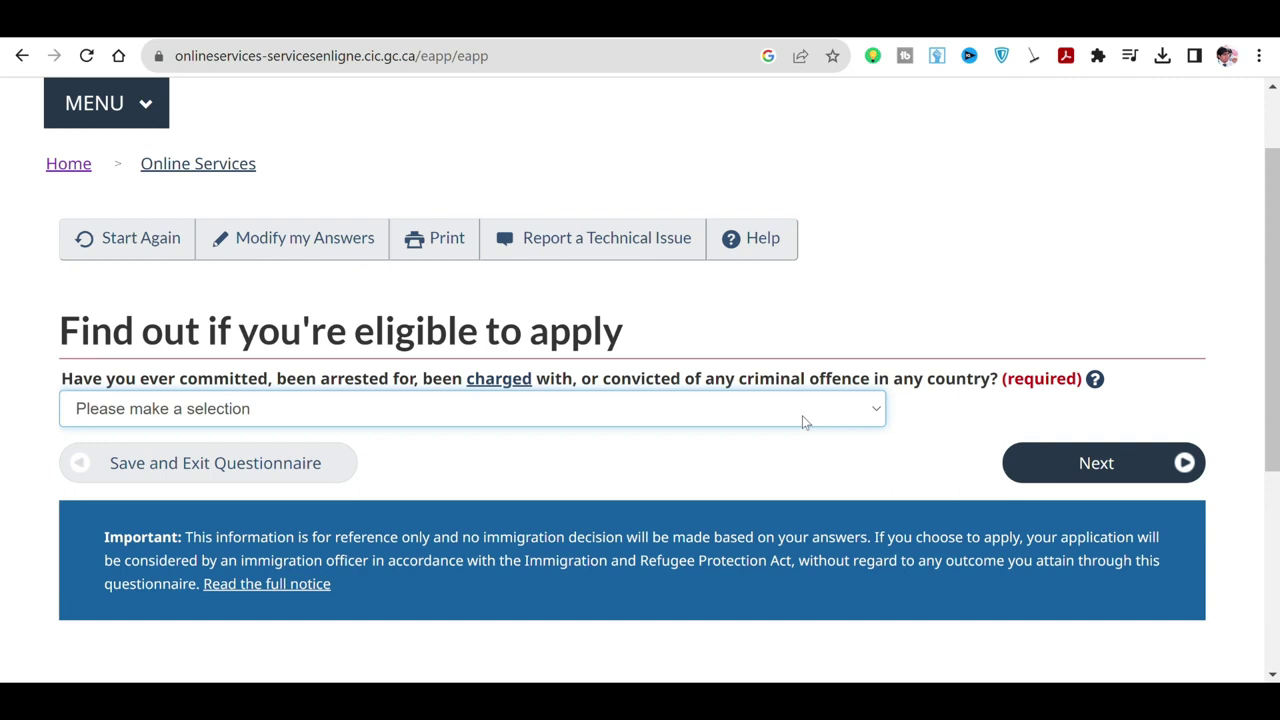
left_click(671, 473)
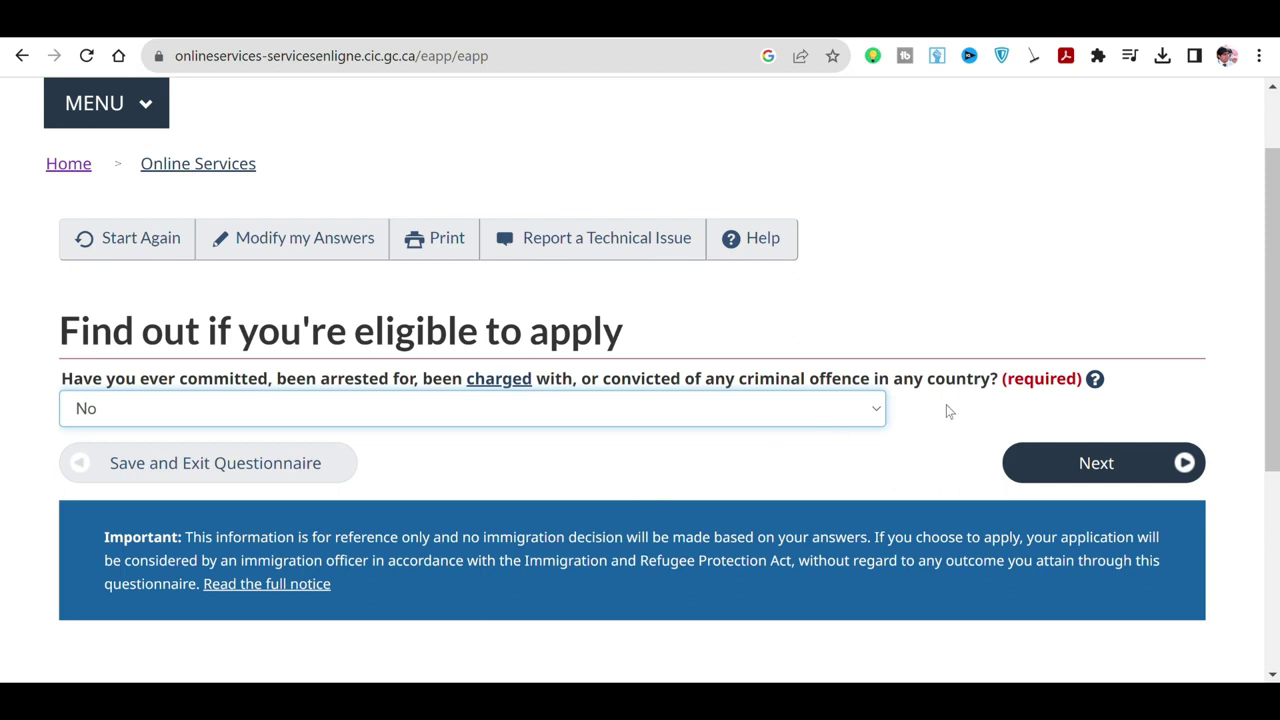
left_click(1133, 472)
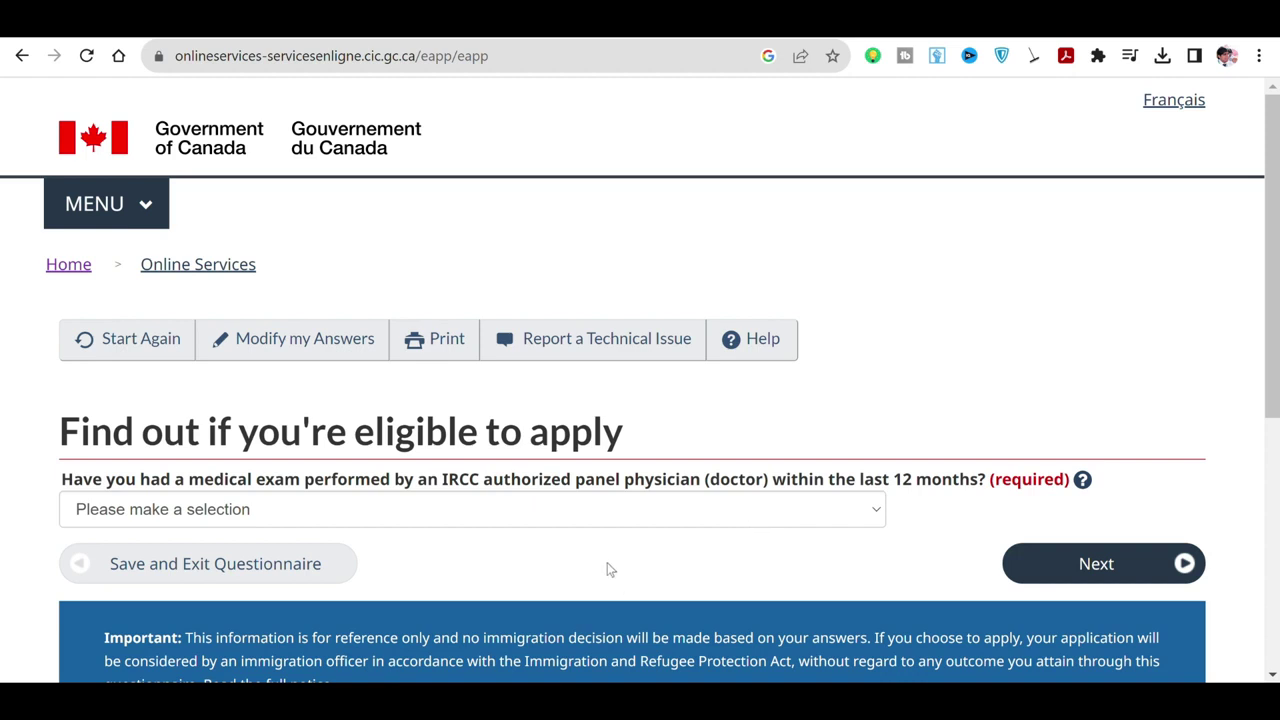
Step: Answer No to having a panel physician medical exam in the last 12 months
scroll(320, 523, "down", 2)
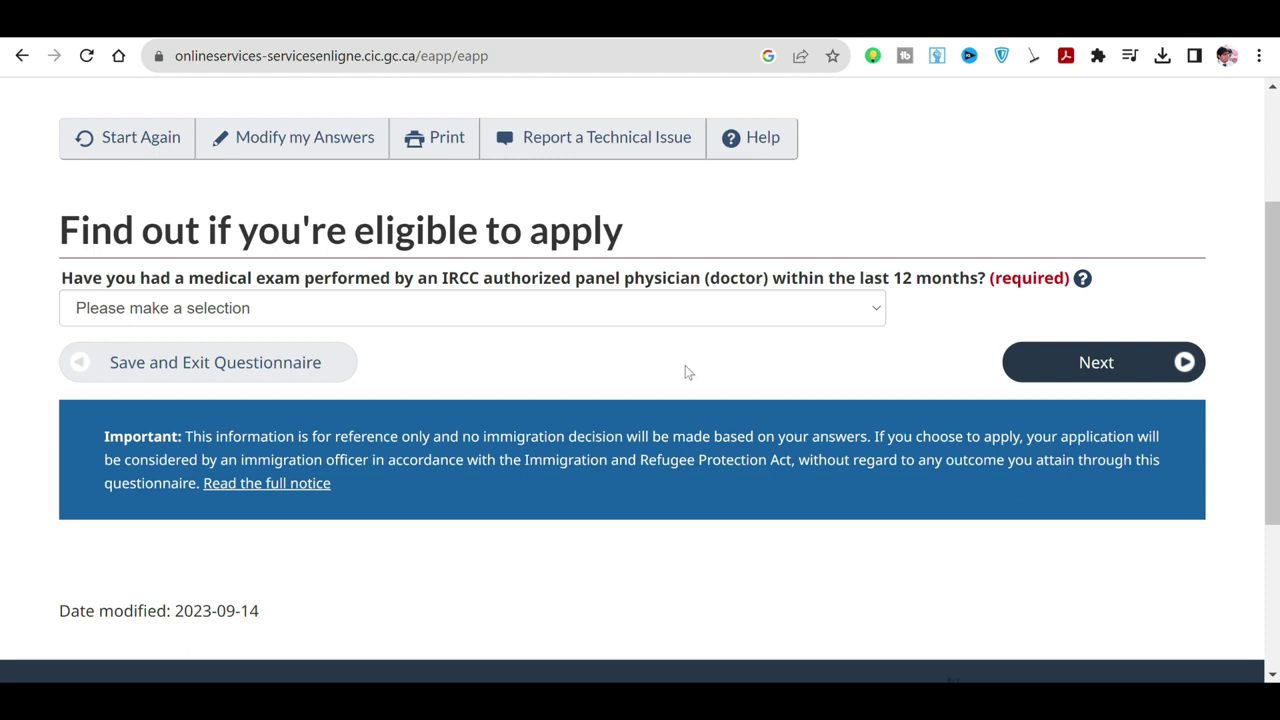
left_click(612, 309)
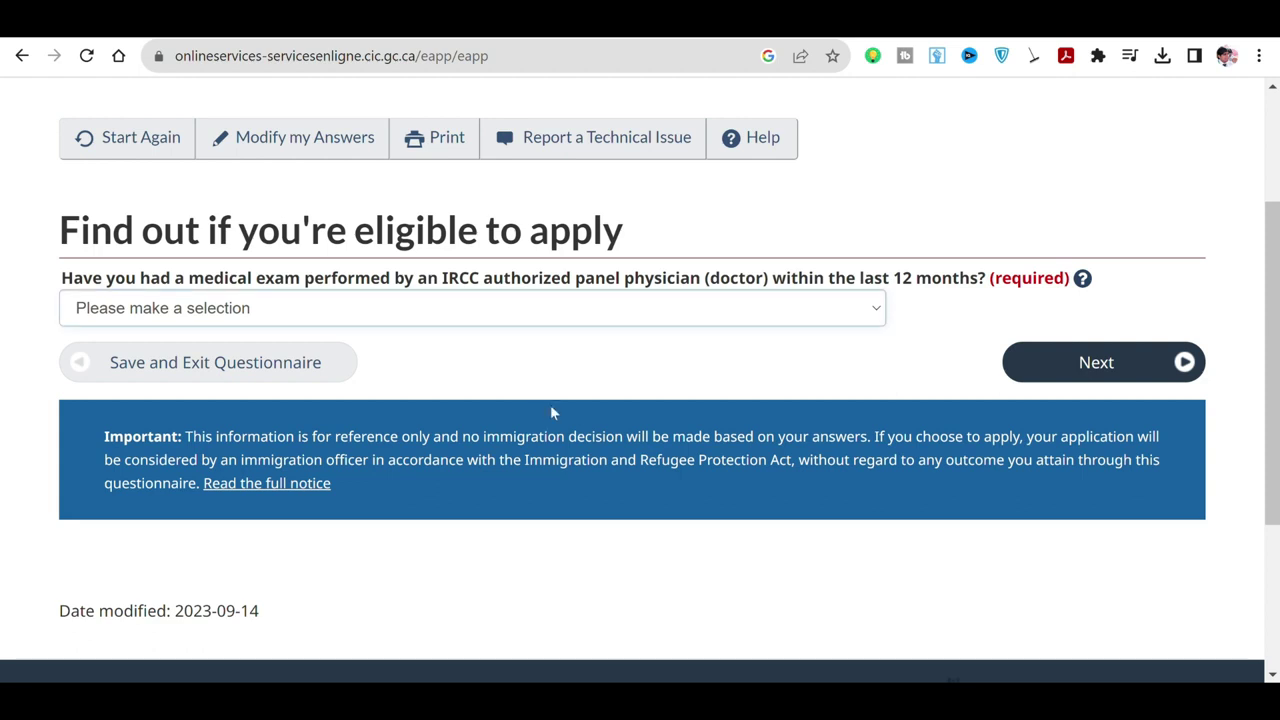
left_click(157, 374)
left_click(1094, 362)
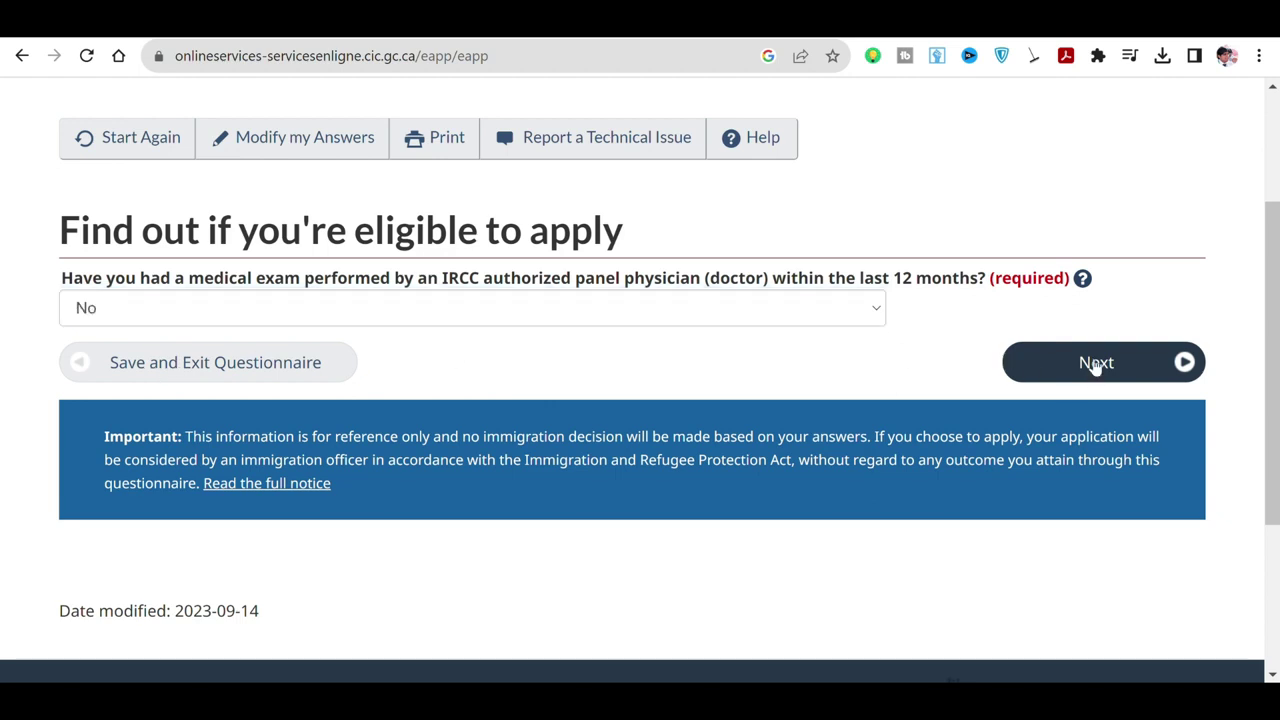
Step: Answer No to the family member application question and submit it
scroll(151, 409, "down", 1)
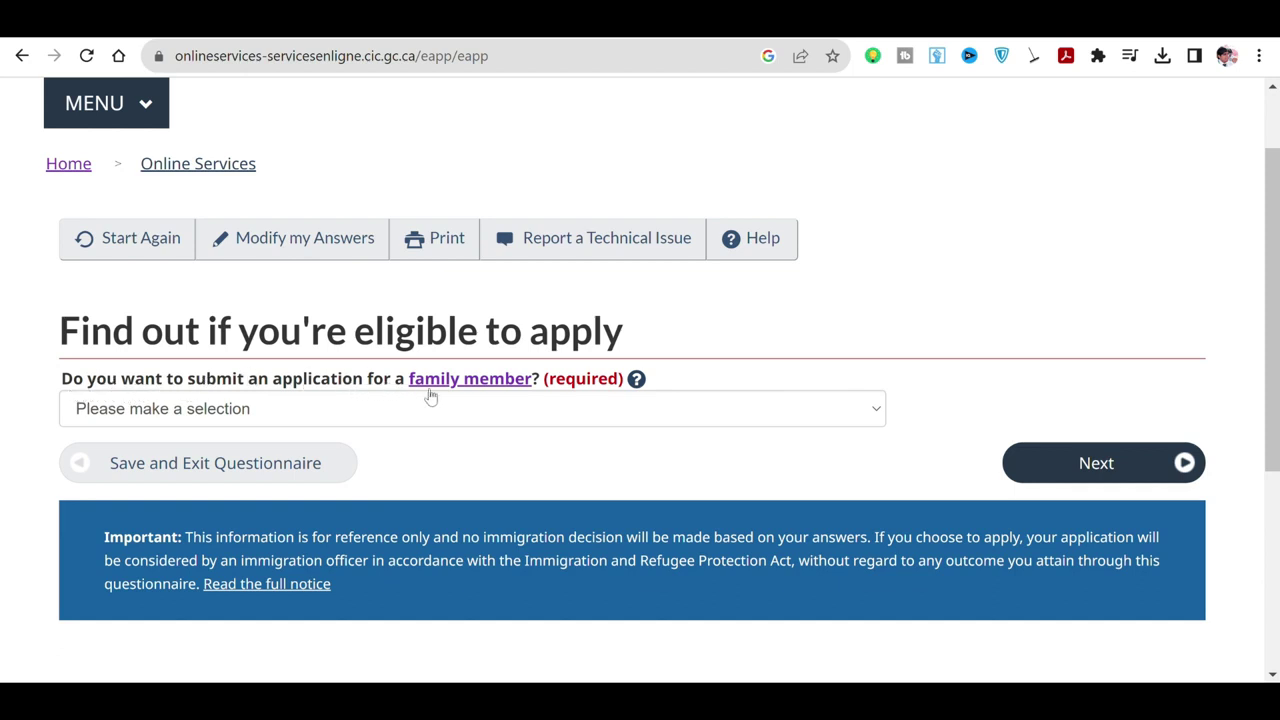
left_click(378, 415)
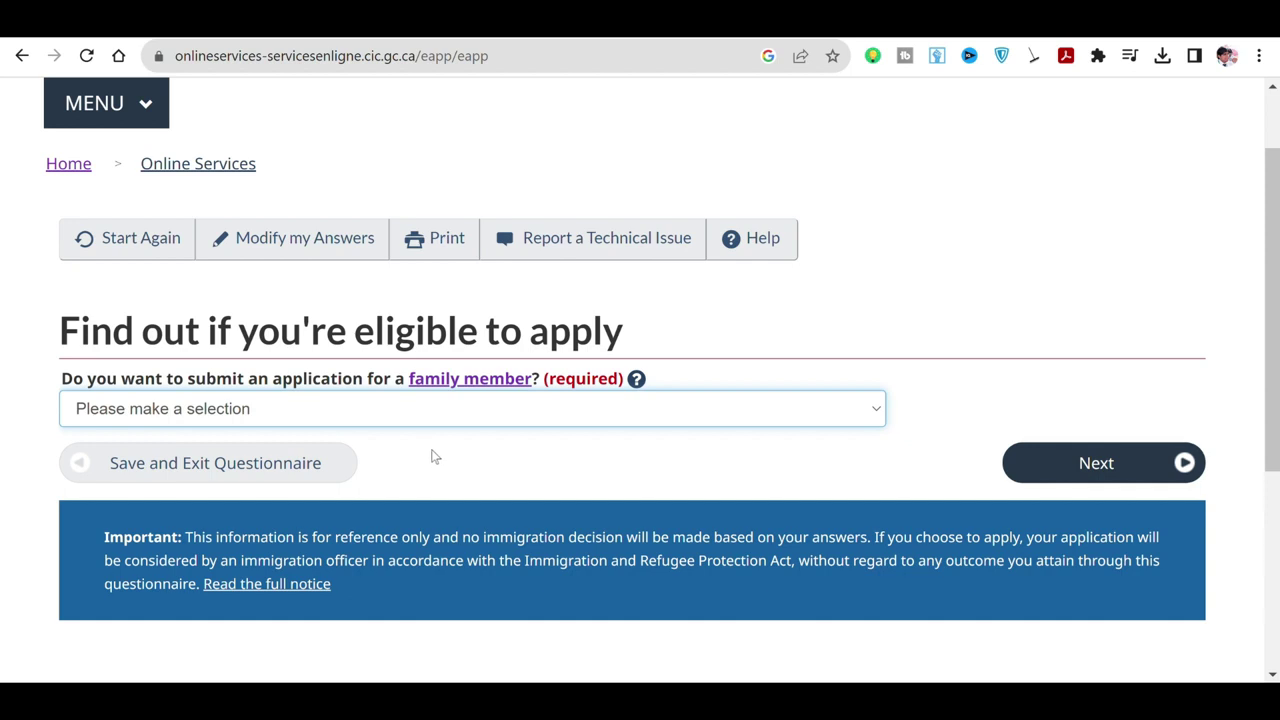
key("n")
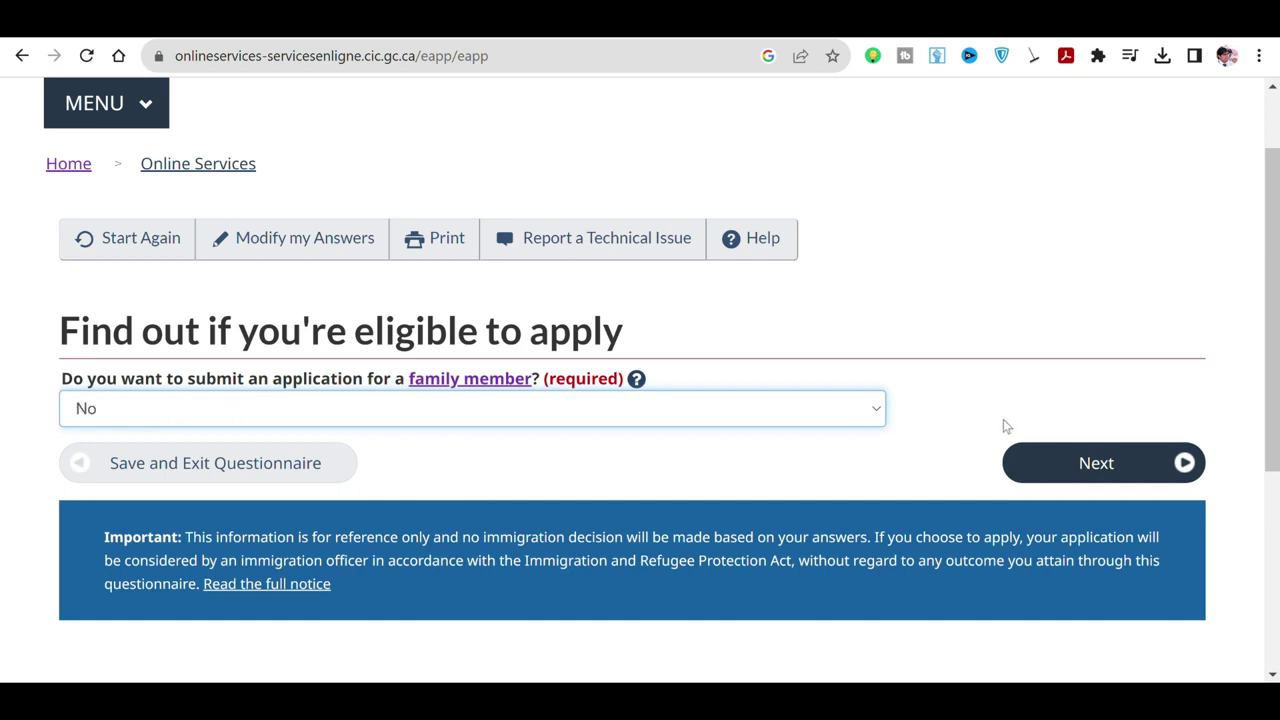
left_click(1092, 477)
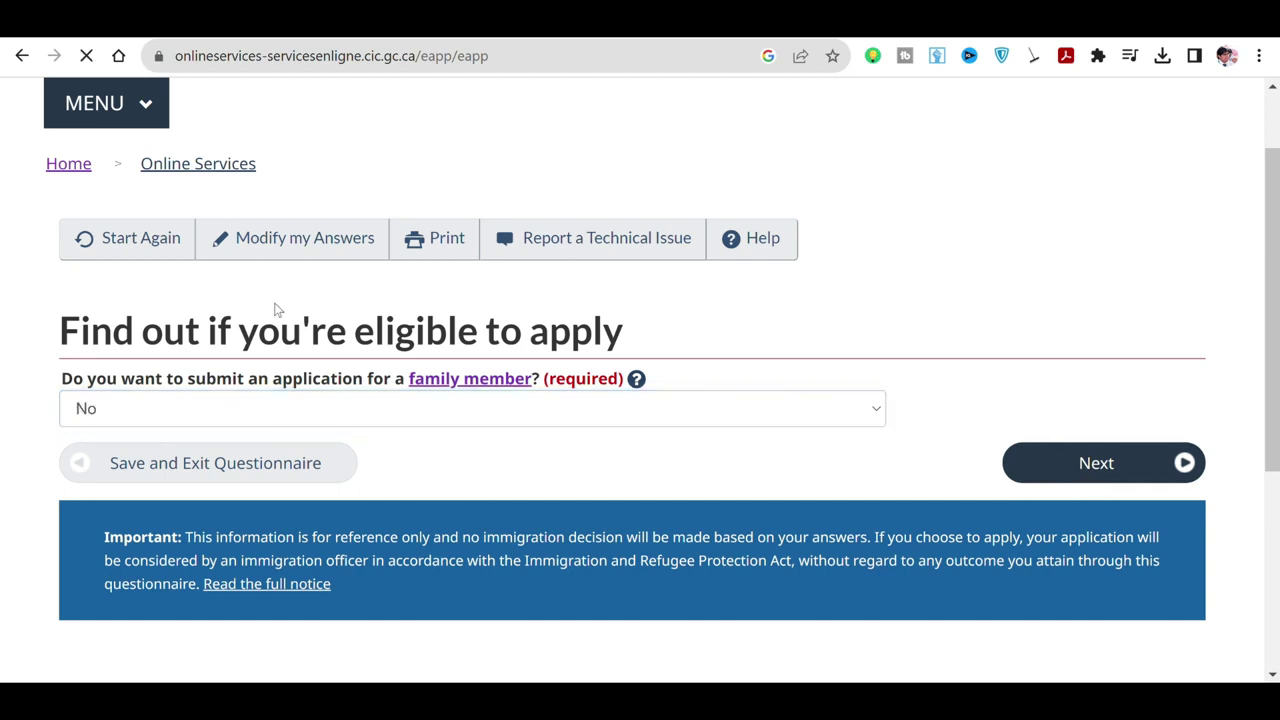
scroll(240, 445, "down", 2)
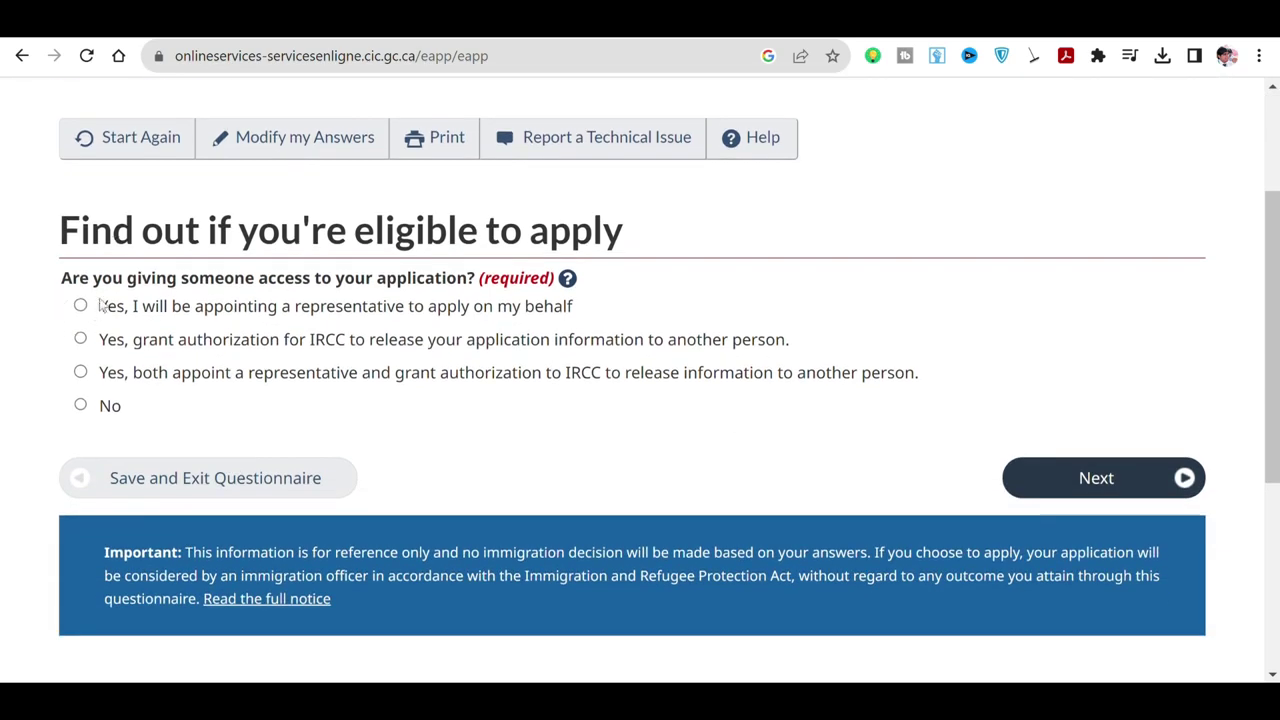
Step: Answer No to giving someone access to the application and submit
left_click_drag(57, 284, 481, 288)
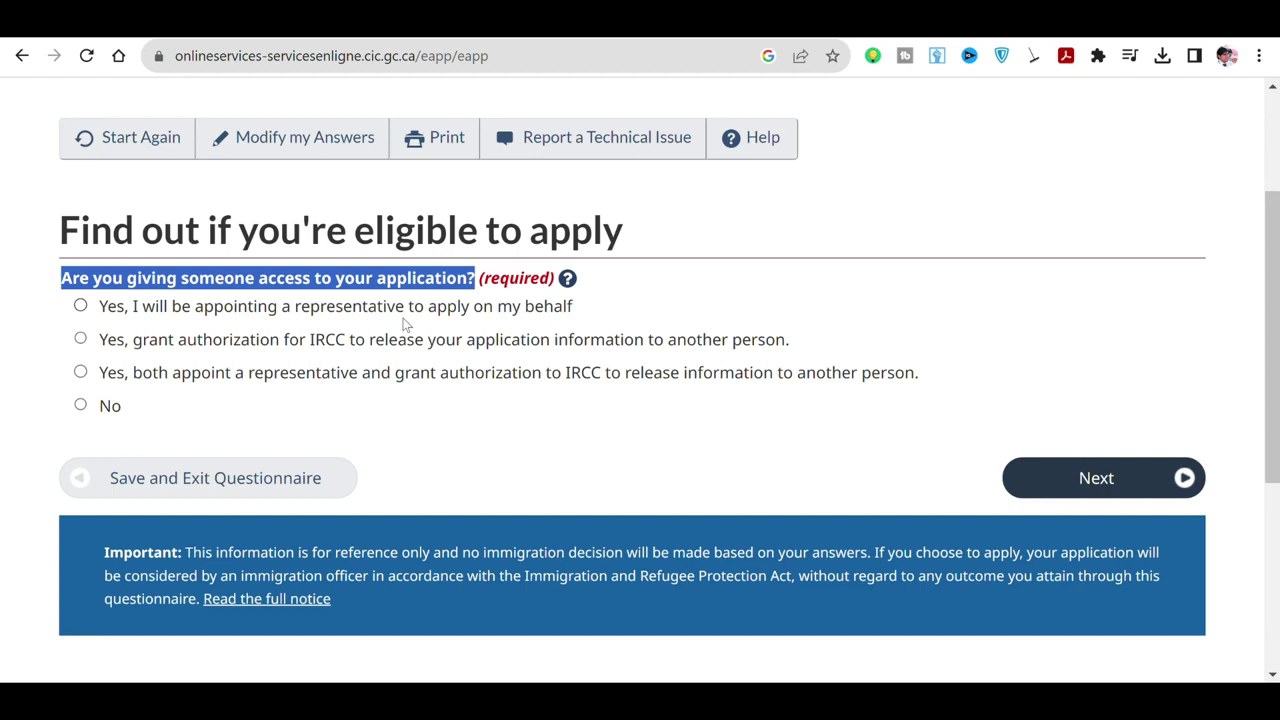
left_click(147, 326)
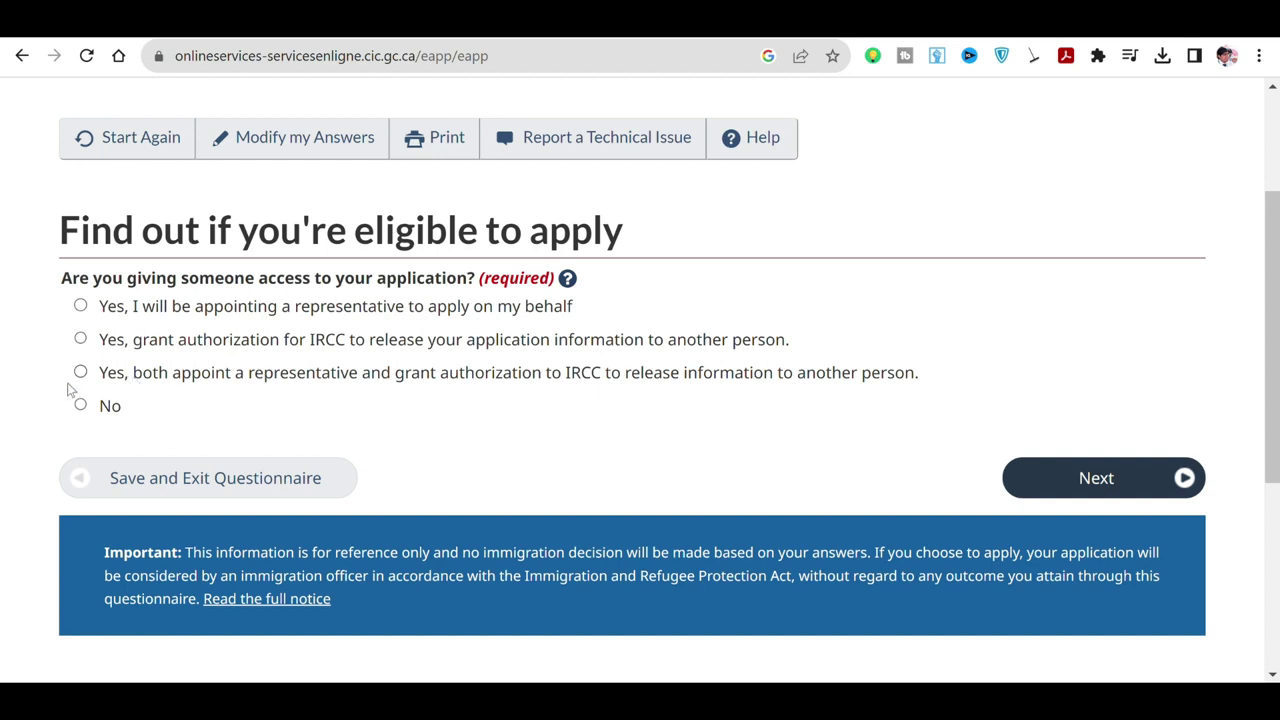
left_click(80, 406)
left_click(1110, 497)
scroll(337, 497, "down", 2)
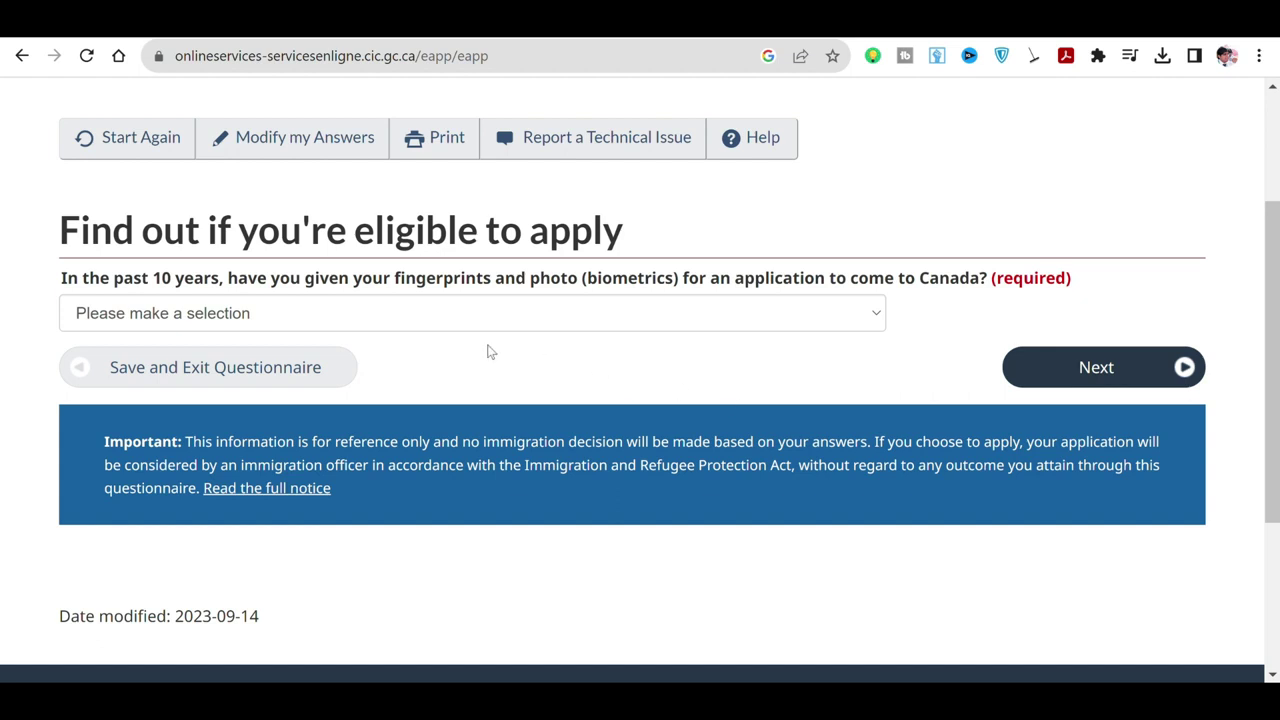
Step: Answer No to having given biometrics in the past 10 years and submit
left_click(659, 320)
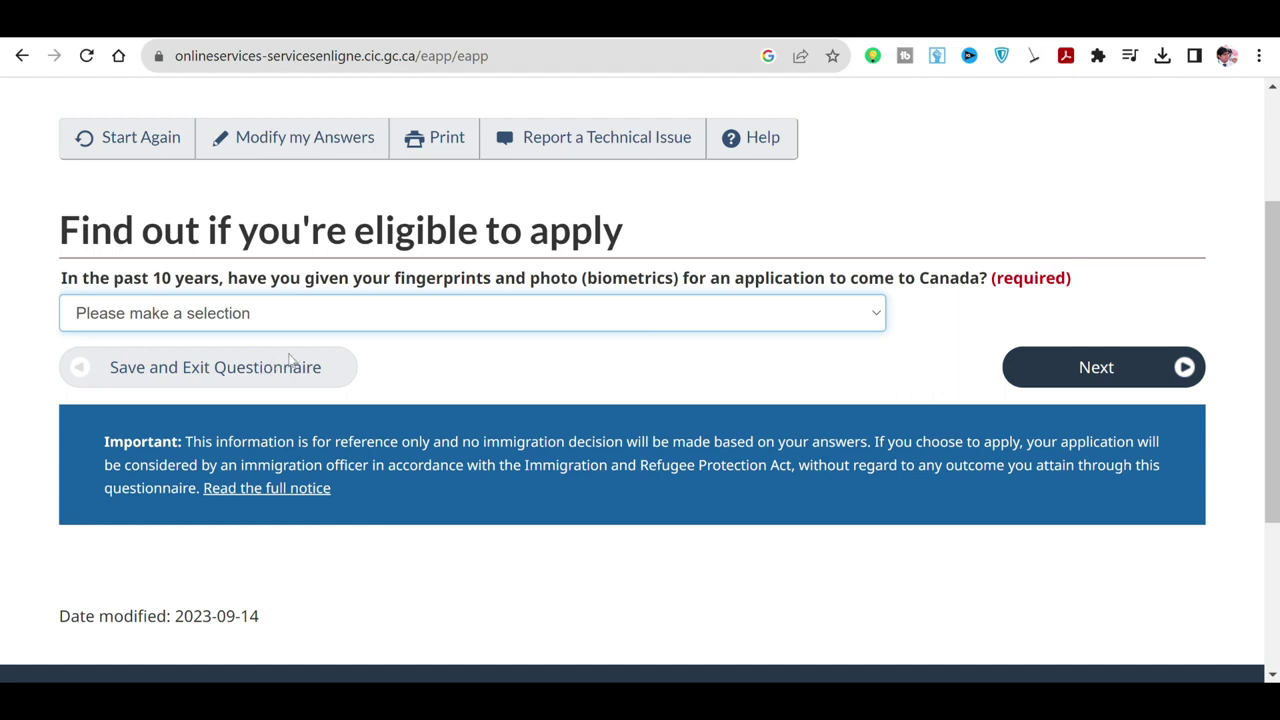
key("n")
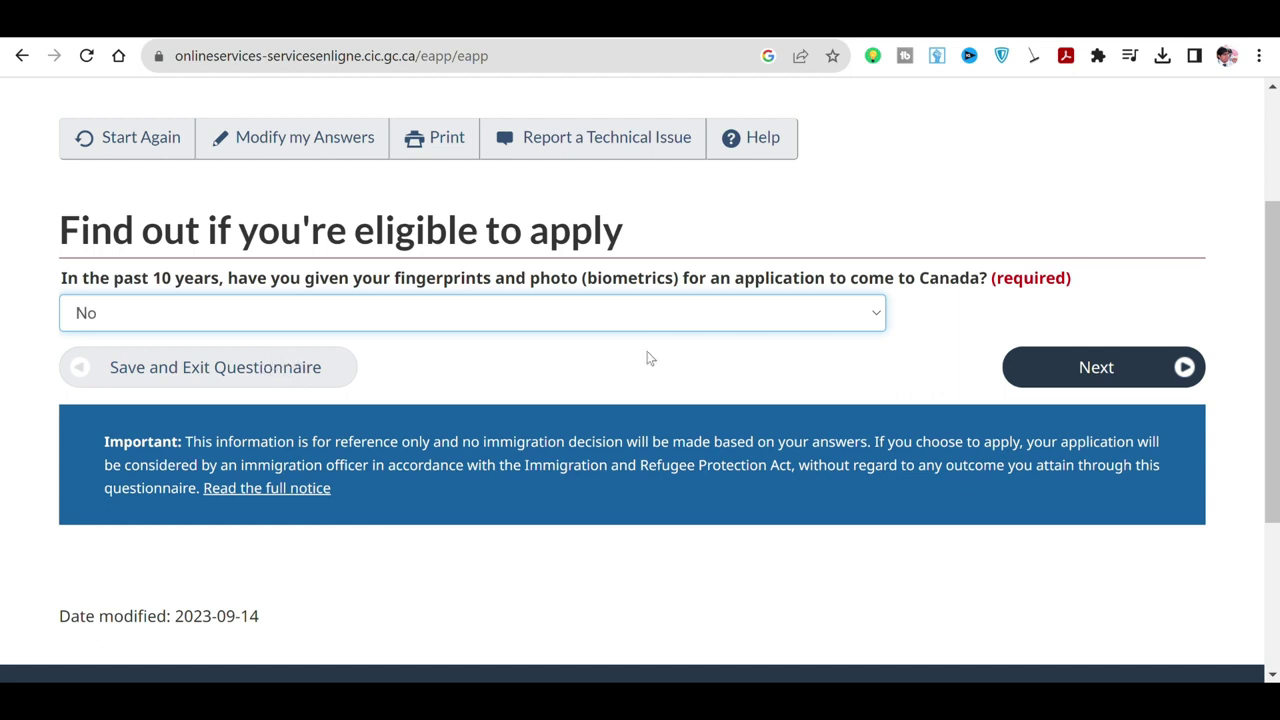
left_click(1099, 371)
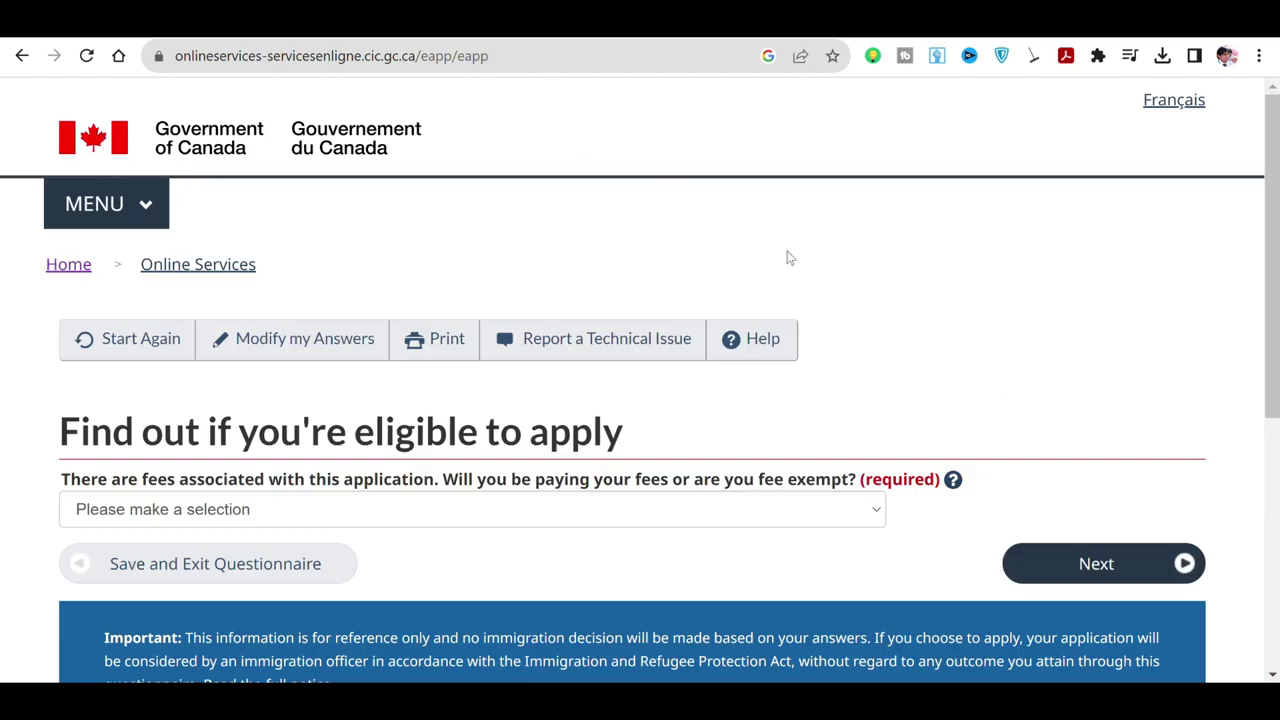
Step: Choose 'No, I am exempt from paying fees for this application' and submit
scroll(497, 331, "down", 1)
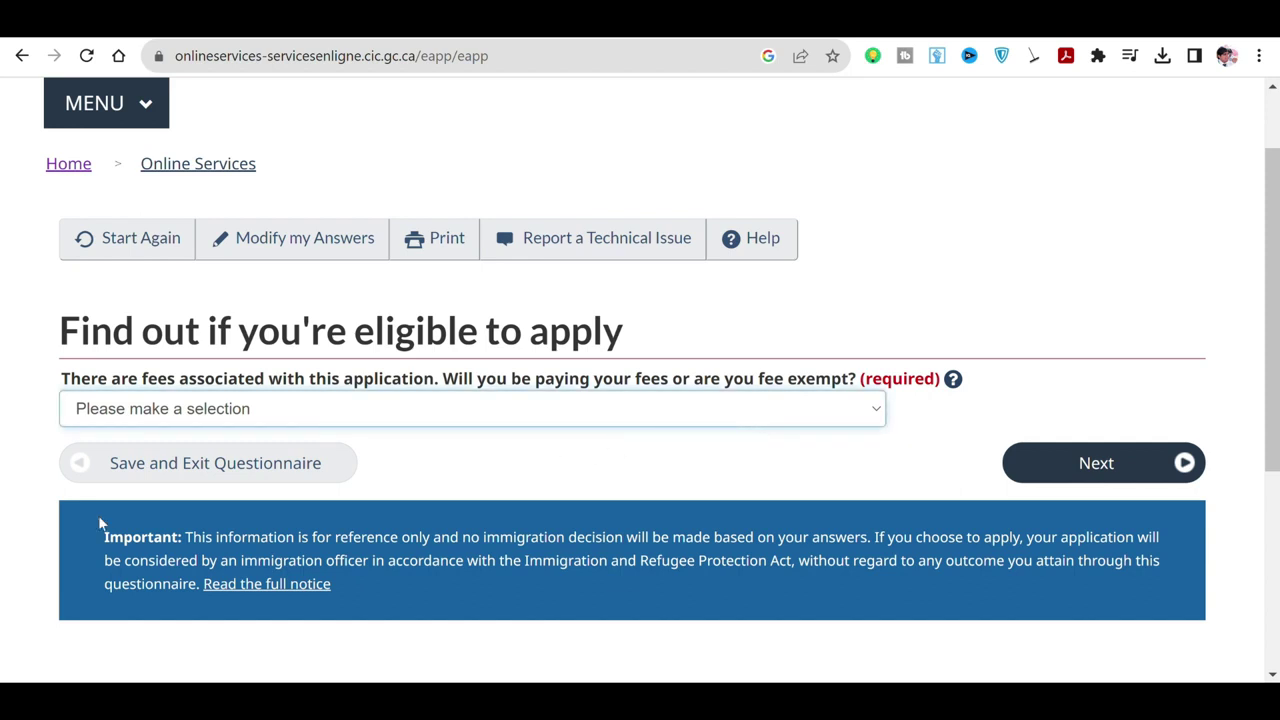
left_click(166, 478)
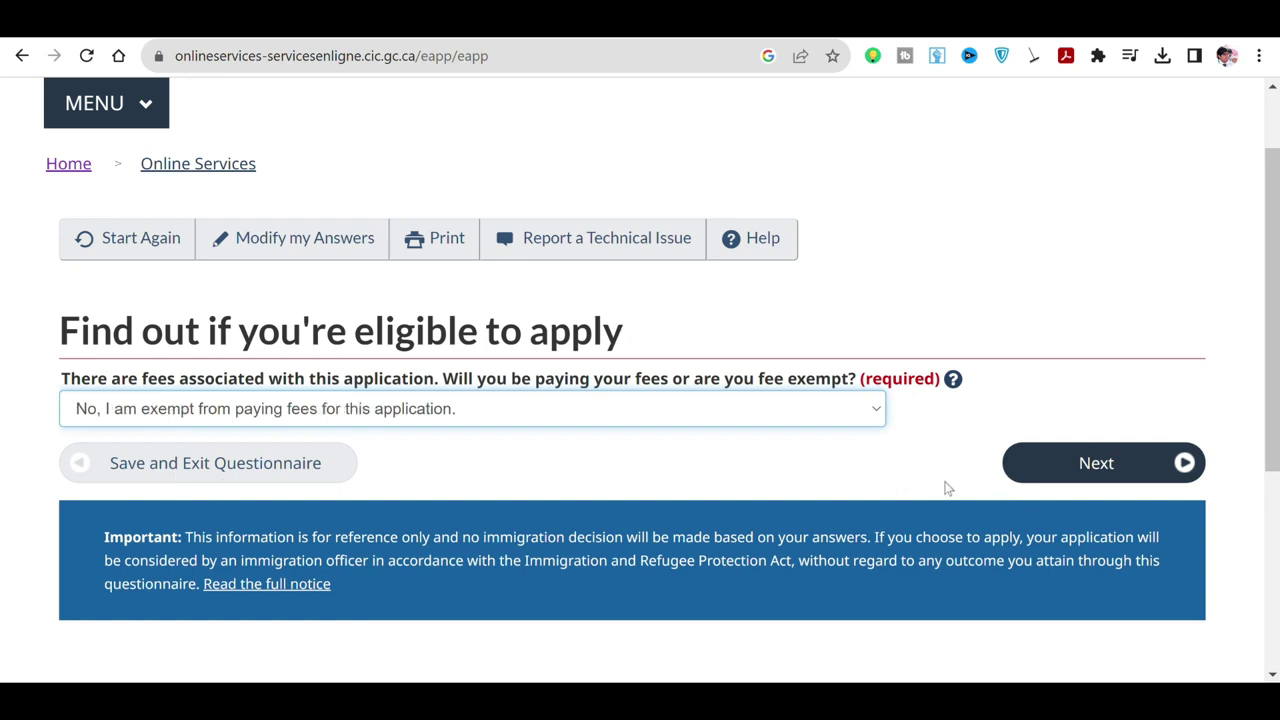
left_click(1094, 463)
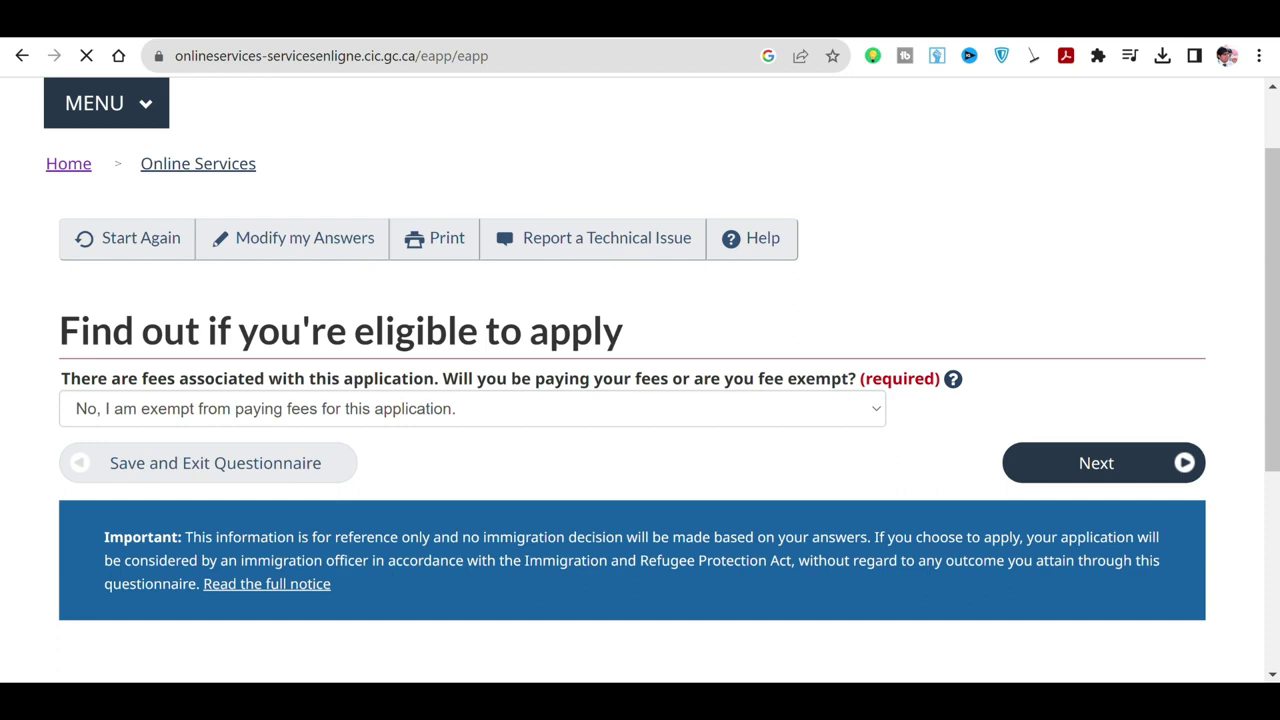
Step: Answer Yes to copying documents with a scanner or camera and open the answer review
scroll(251, 376, "down", 3)
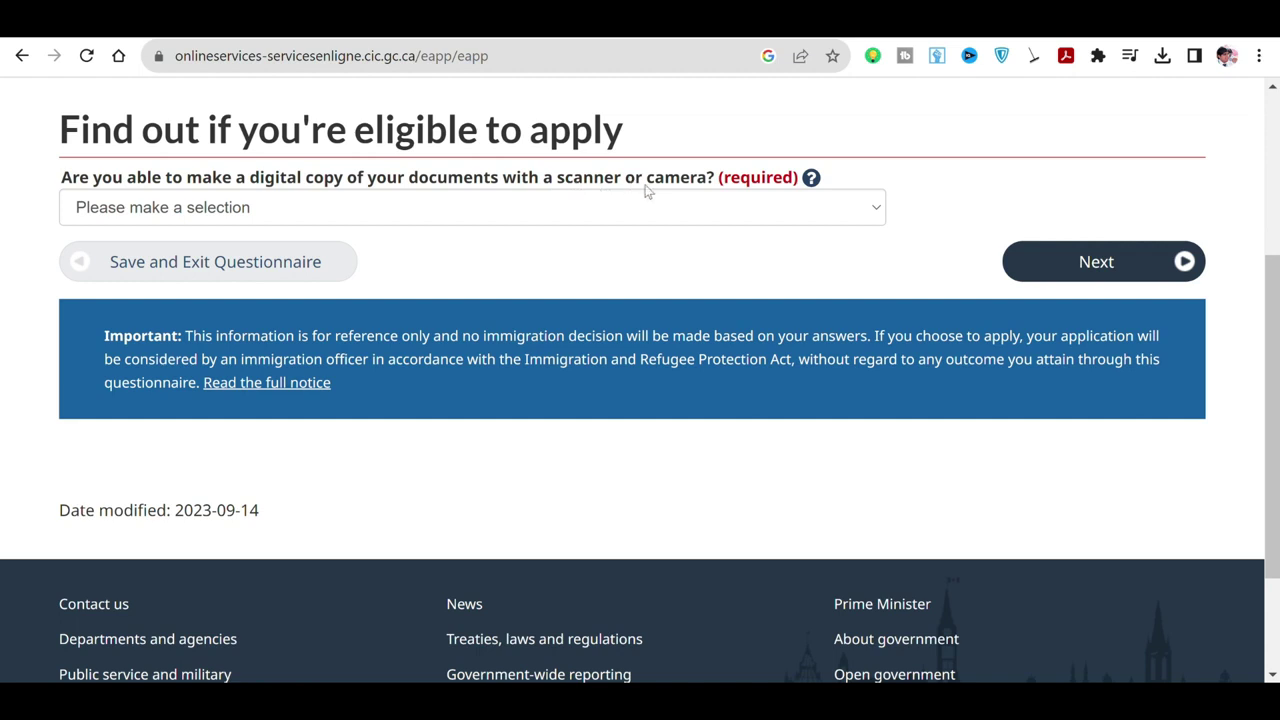
left_click(600, 203)
left_click(124, 258)
left_click(1135, 263)
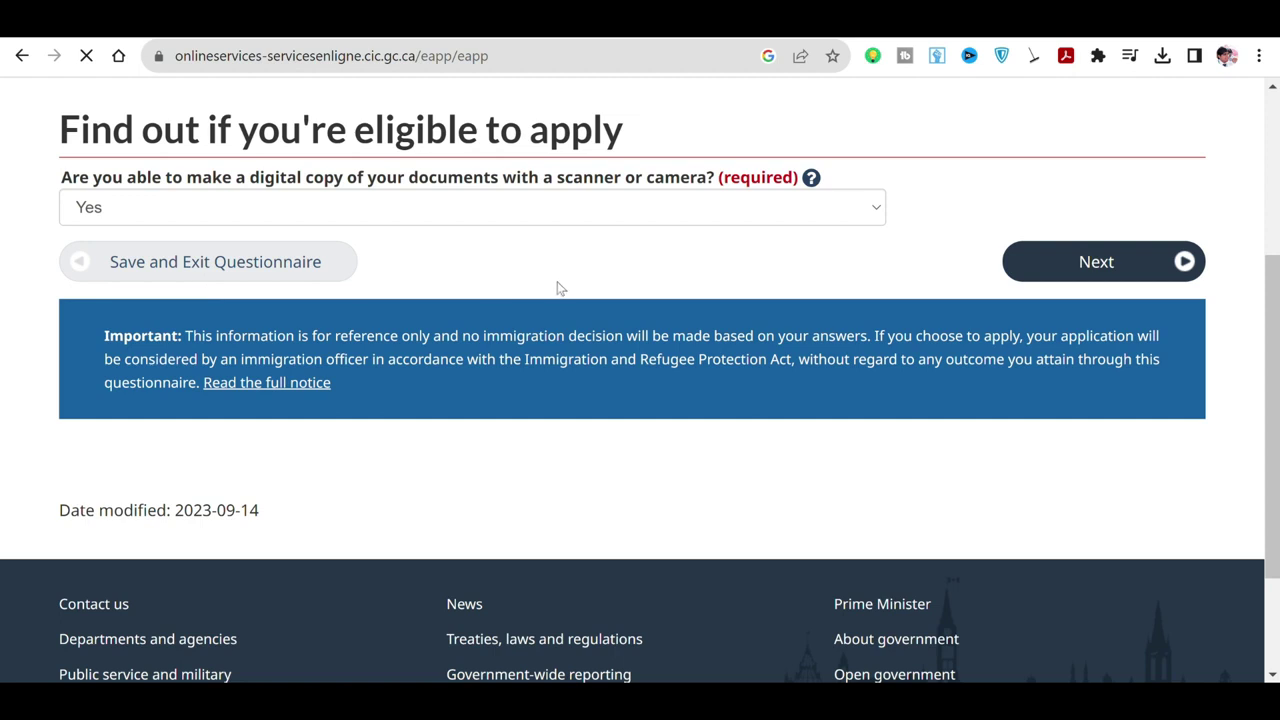
scroll(280, 495, "down", 3)
Step: Check every answer on the Review your answers page, then move past the review
scroll(306, 480, "up", 4)
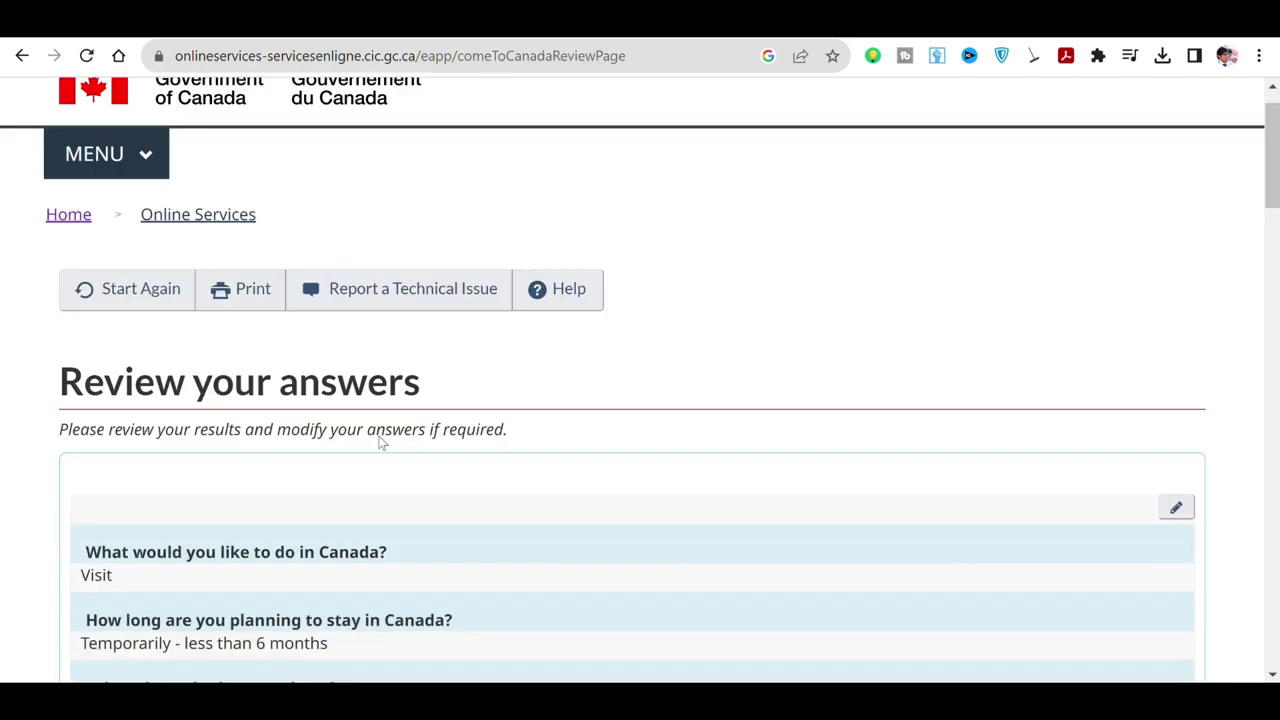
scroll(141, 495, "down", 8)
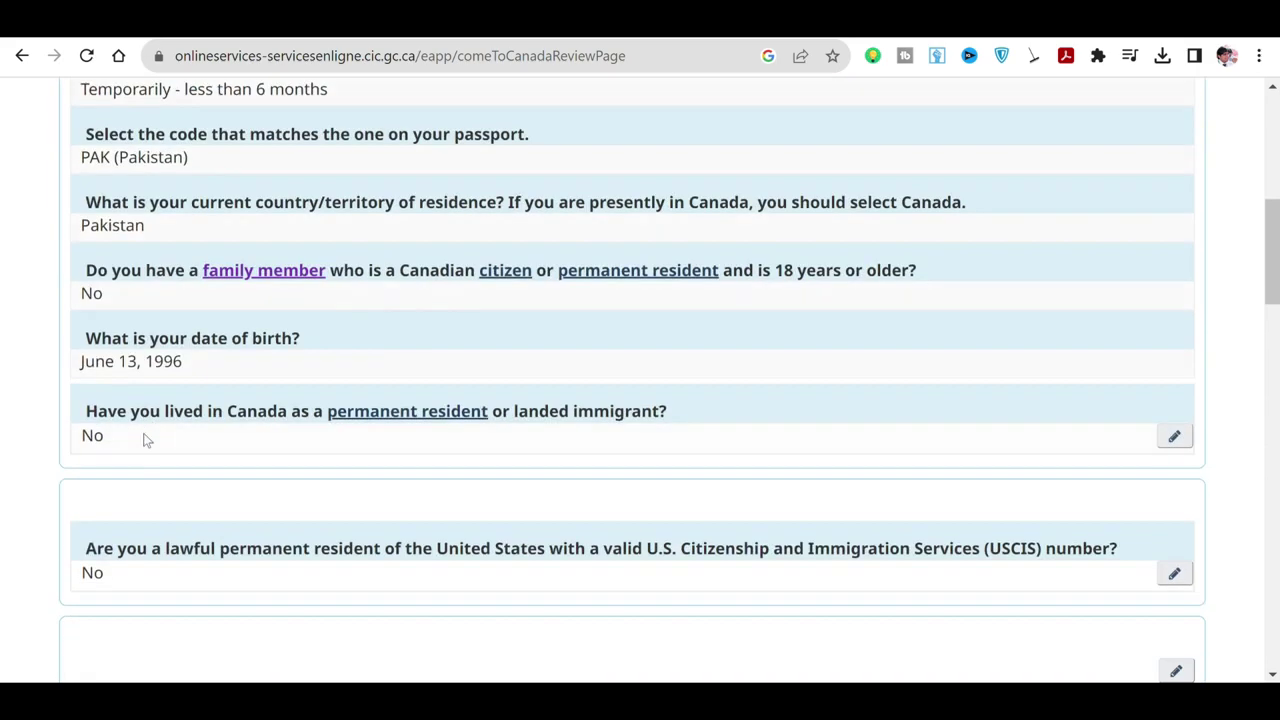
scroll(185, 436, "down", 12)
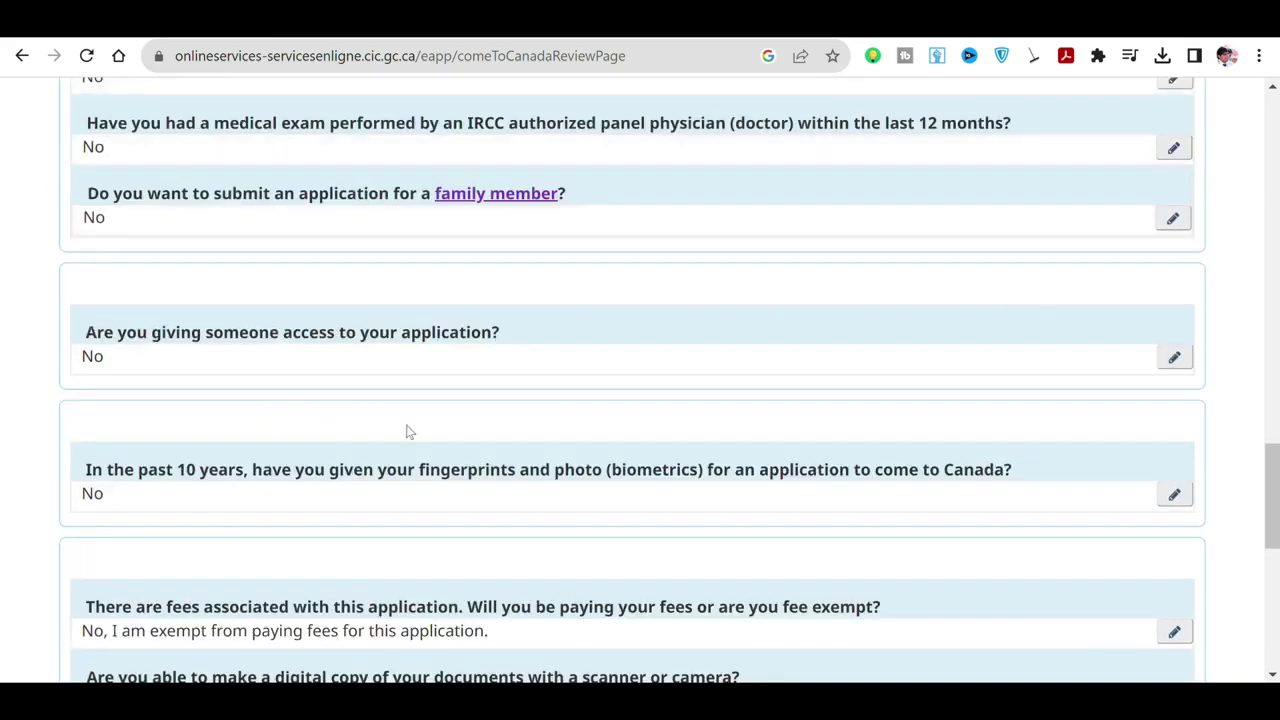
scroll(409, 429, "down", 5)
scroll(480, 437, "up", 15)
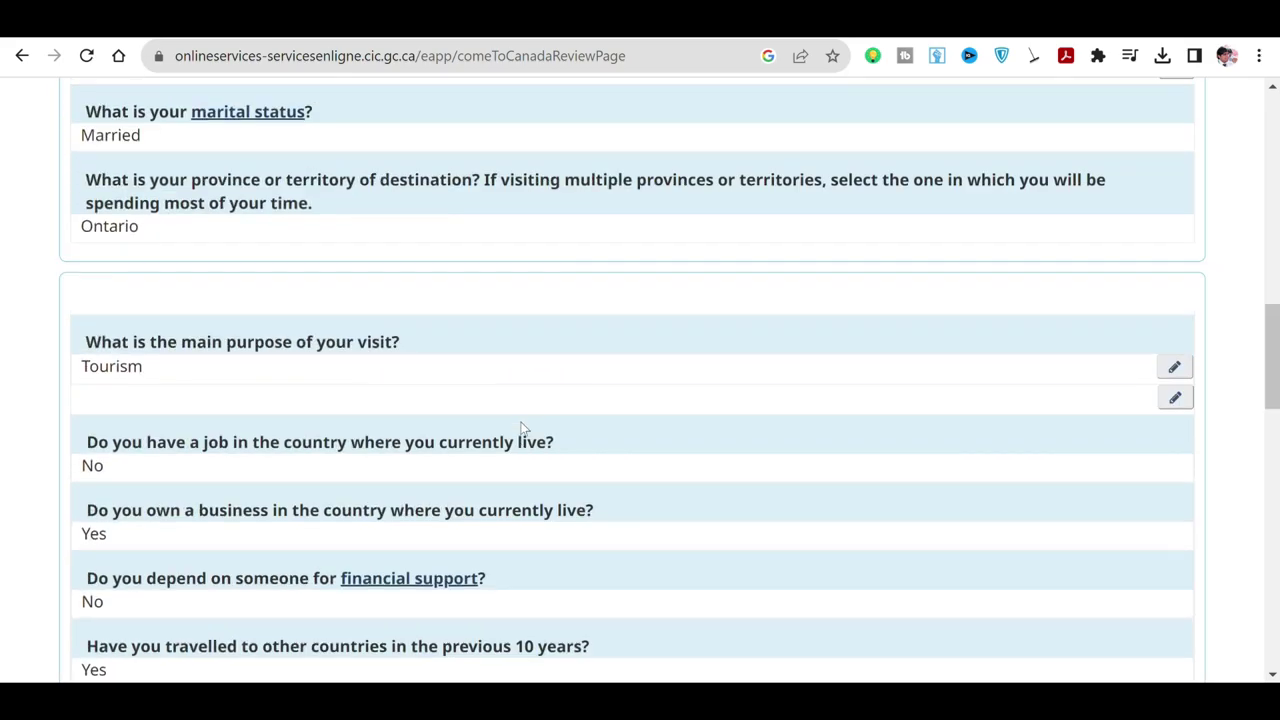
scroll(402, 410, "up", 9)
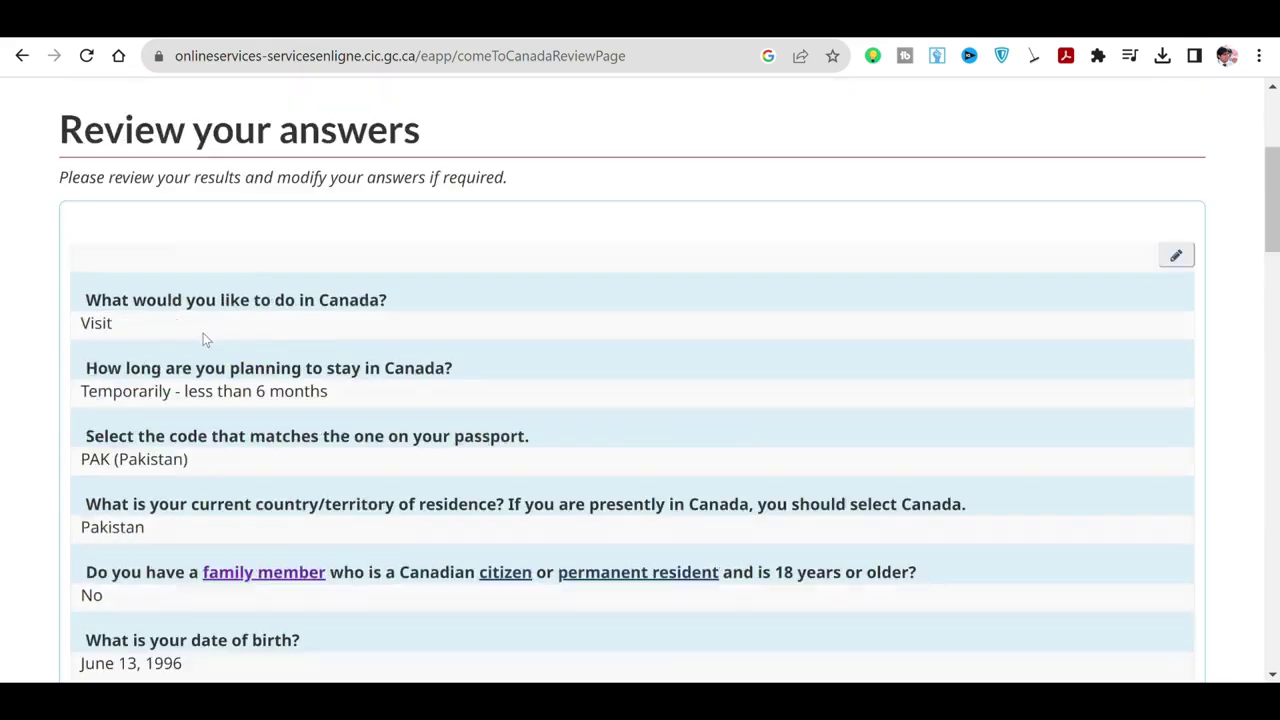
scroll(341, 389, "down", 20)
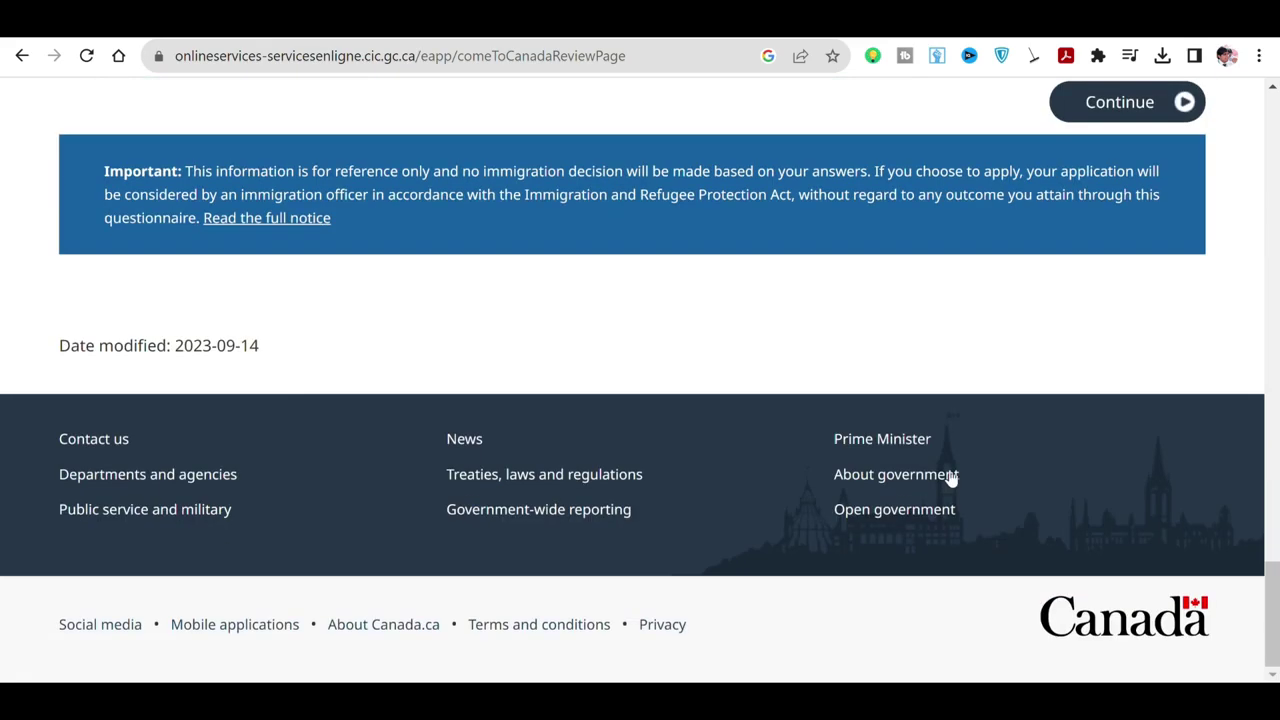
scroll(951, 480, "up", 5)
left_click(1132, 608)
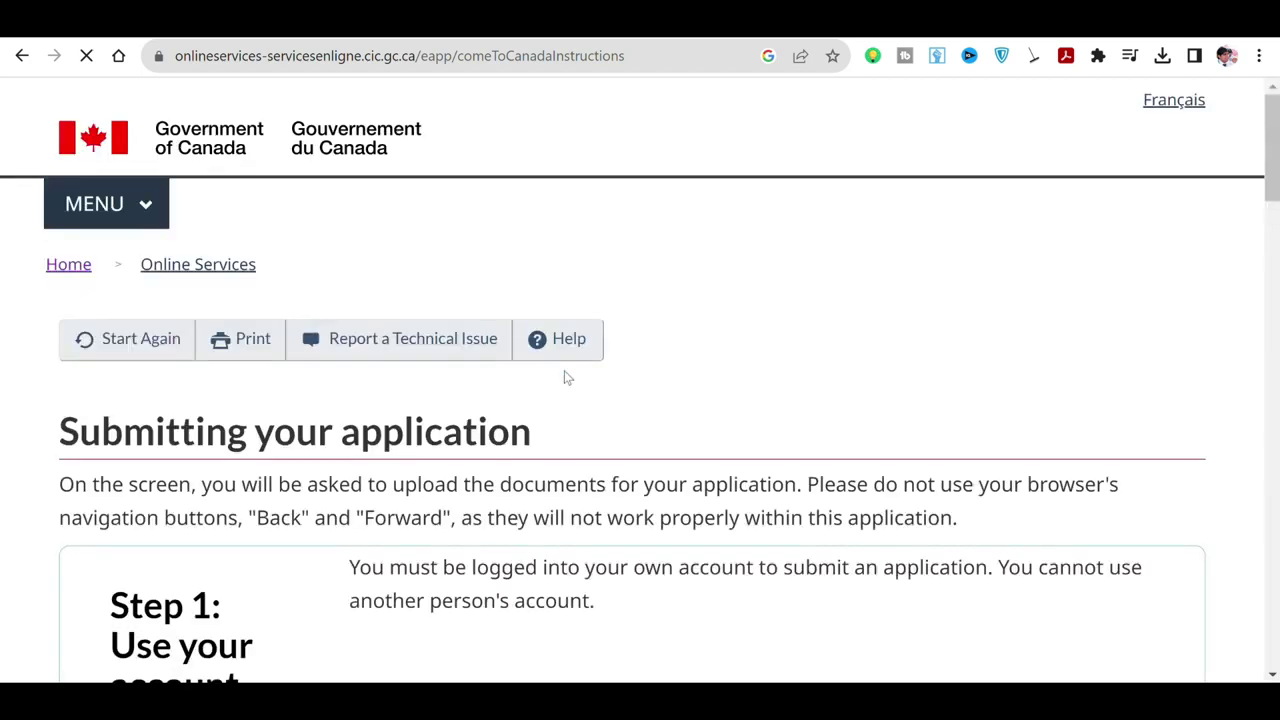
Step: Read the Submitting your application steps and proceed to Your document checklist page
scroll(566, 380, "down", 5)
scroll(571, 388, "up", 3)
scroll(140, 409, "up", 1)
scroll(320, 435, "down", 15)
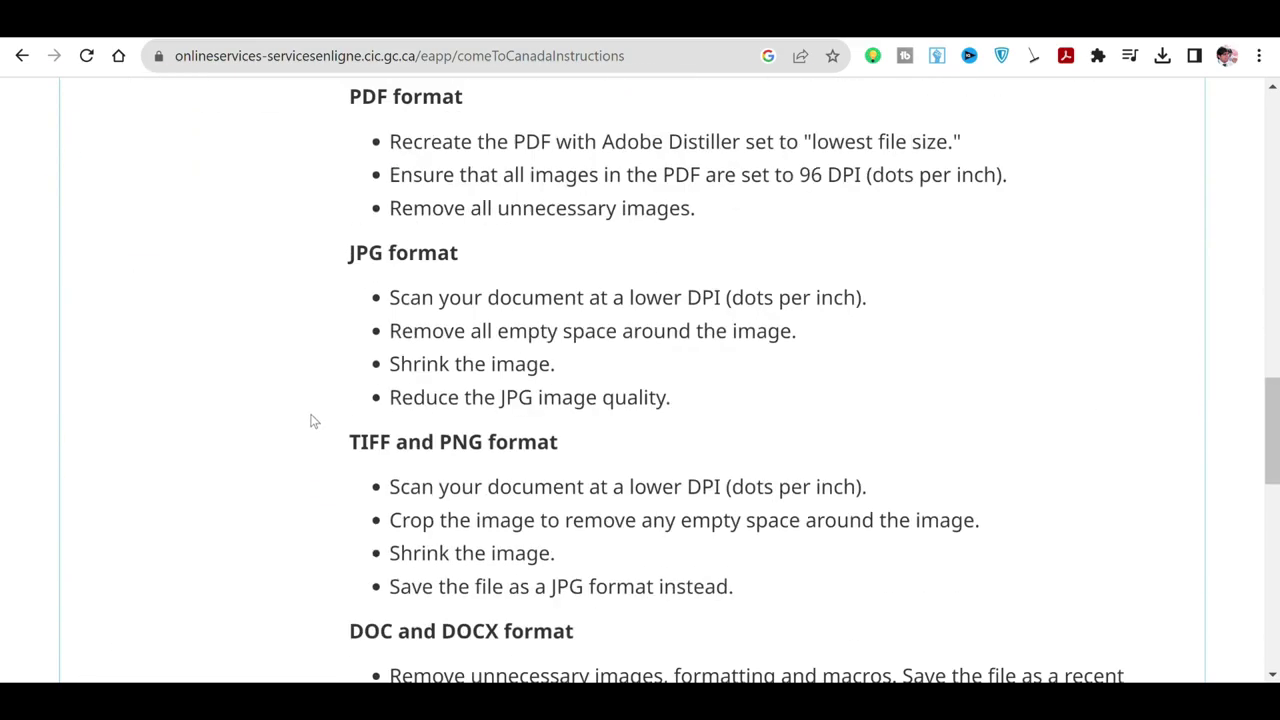
scroll(312, 418, "down", 8)
scroll(321, 403, "up", 11)
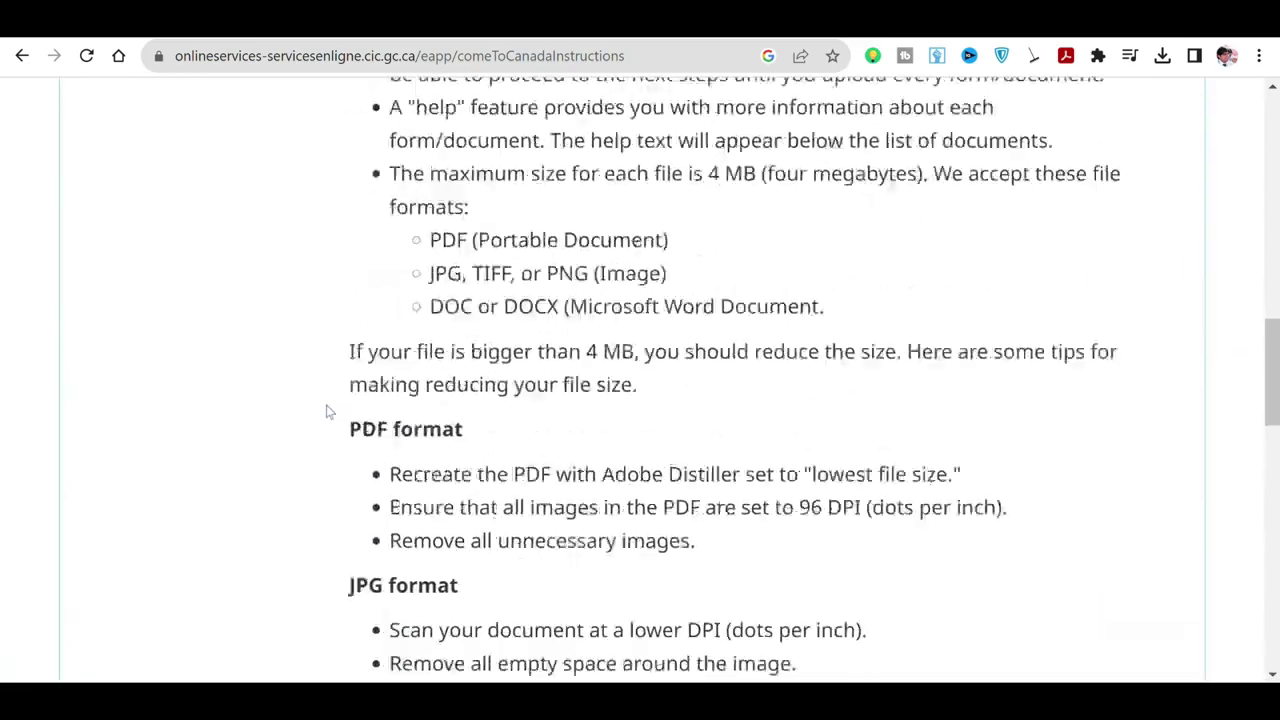
scroll(327, 411, "up", 15)
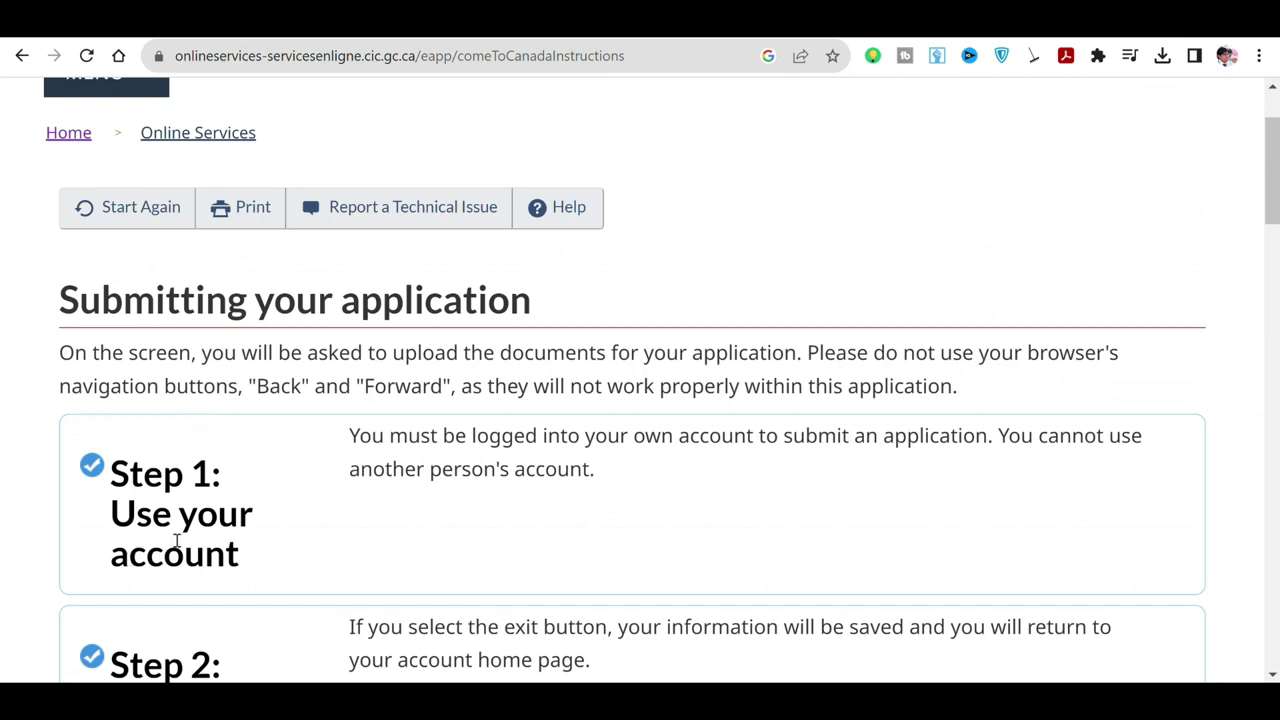
scroll(453, 459, "down", 3)
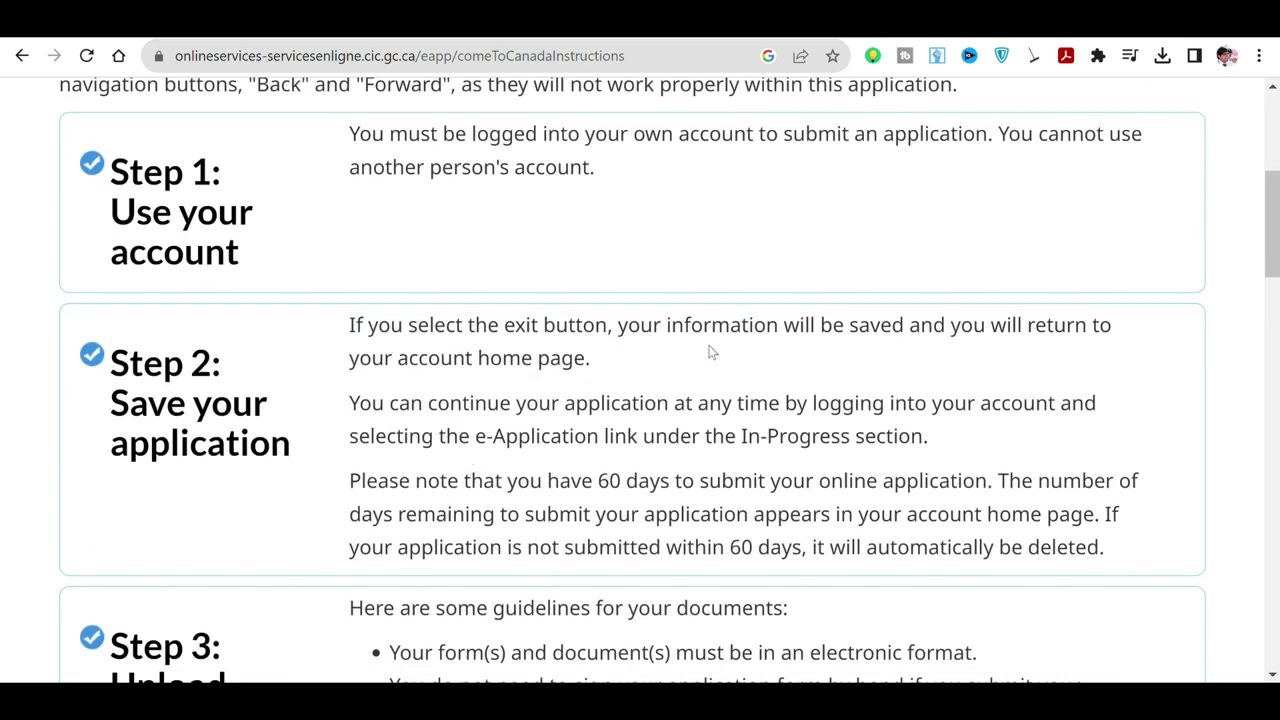
scroll(869, 371, "down", 2)
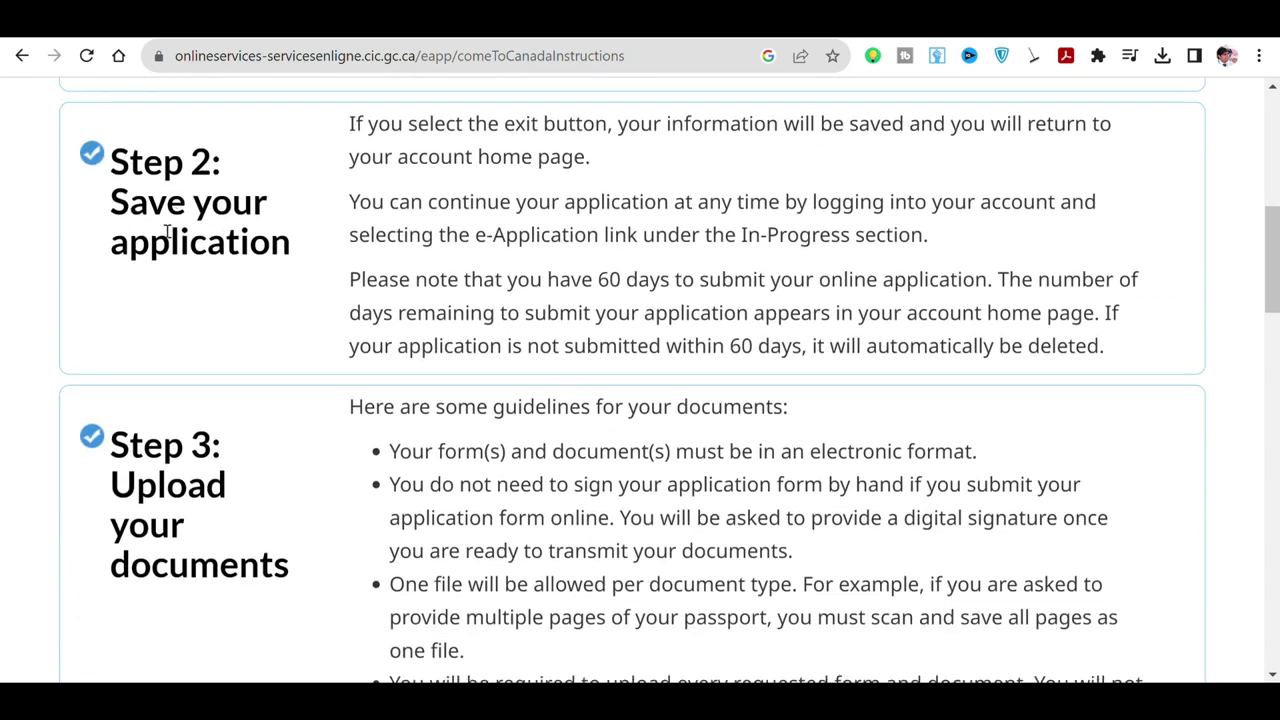
scroll(226, 309, "down", 3)
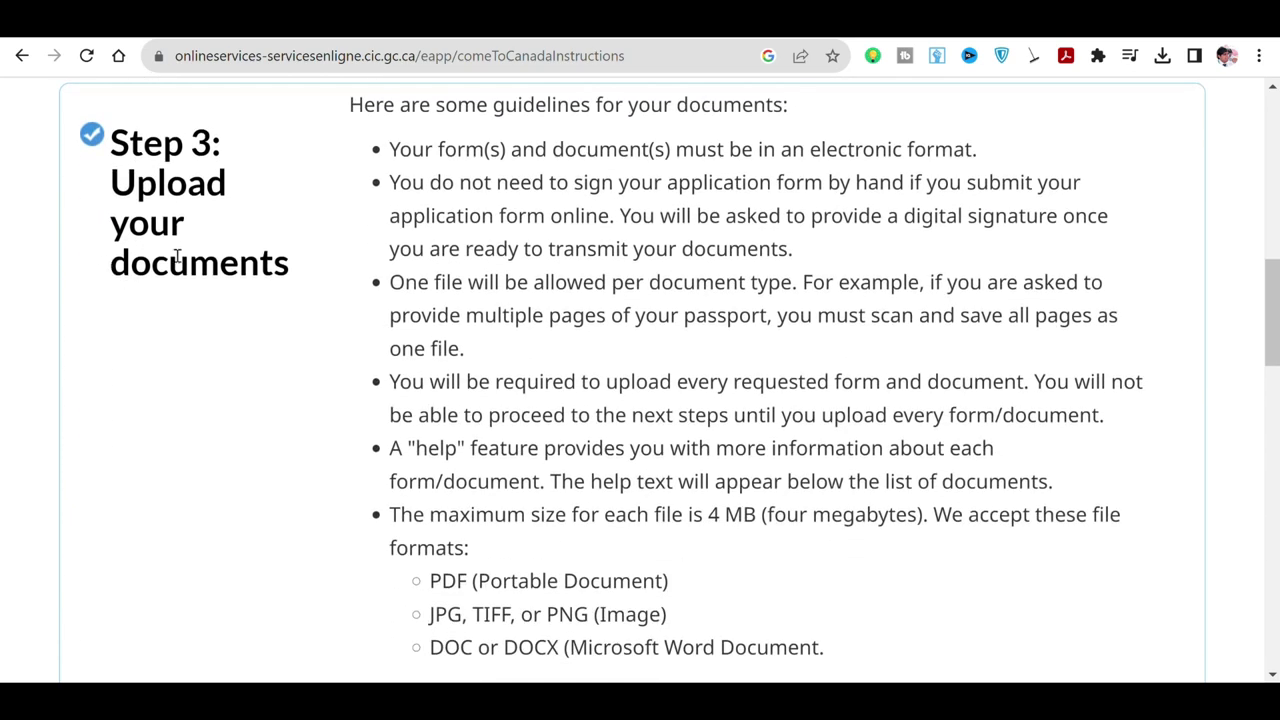
scroll(185, 272, "down", 3)
scroll(177, 272, "down", 8)
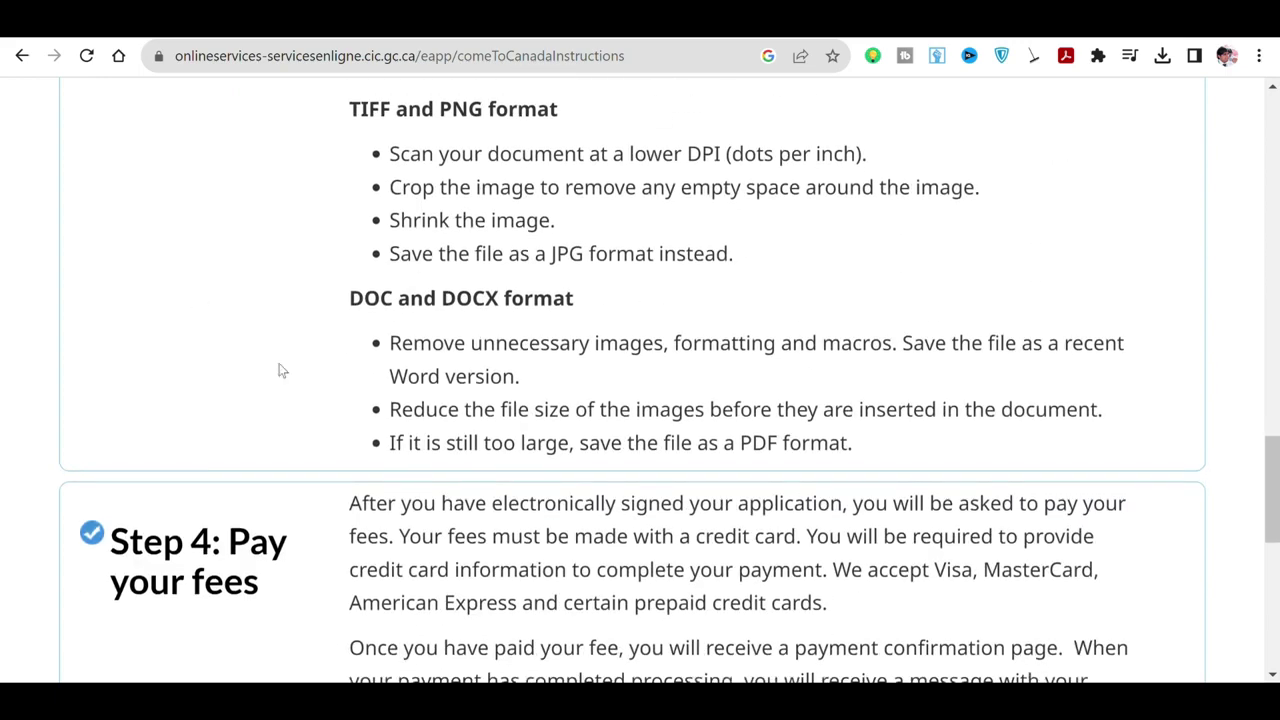
scroll(280, 369, "up", 11)
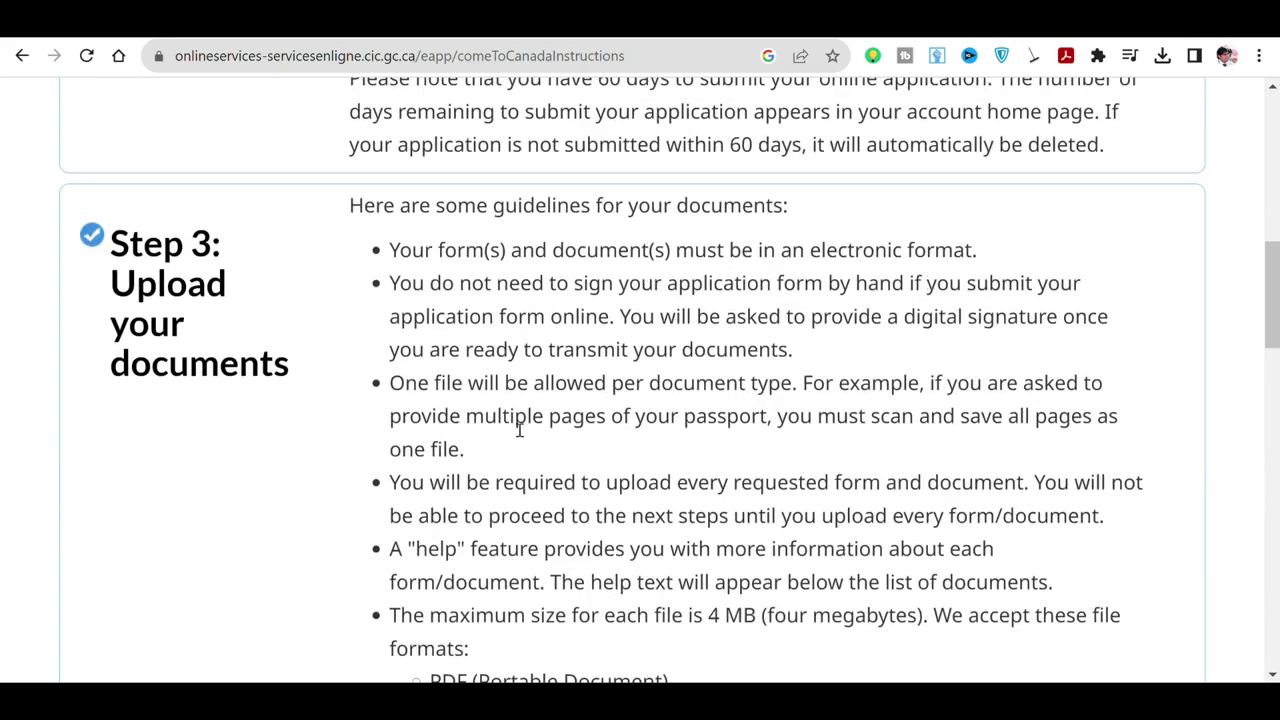
scroll(217, 400, "down", 16)
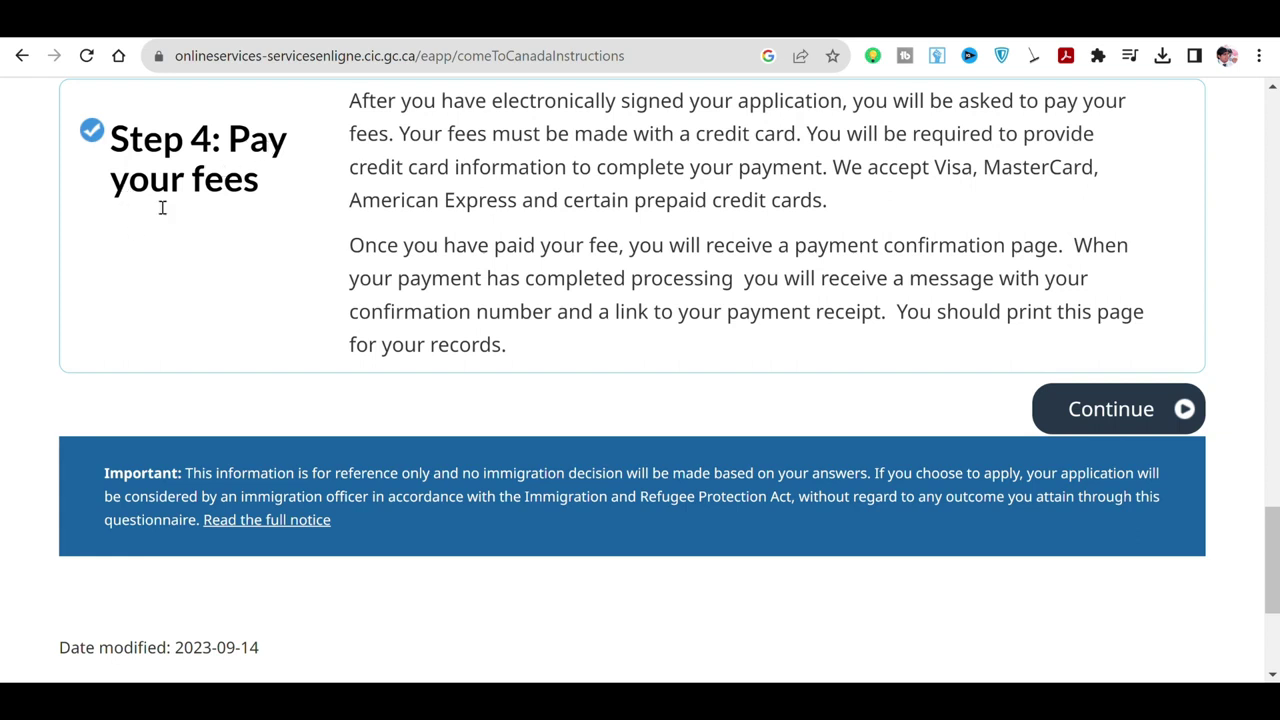
left_click(1140, 414)
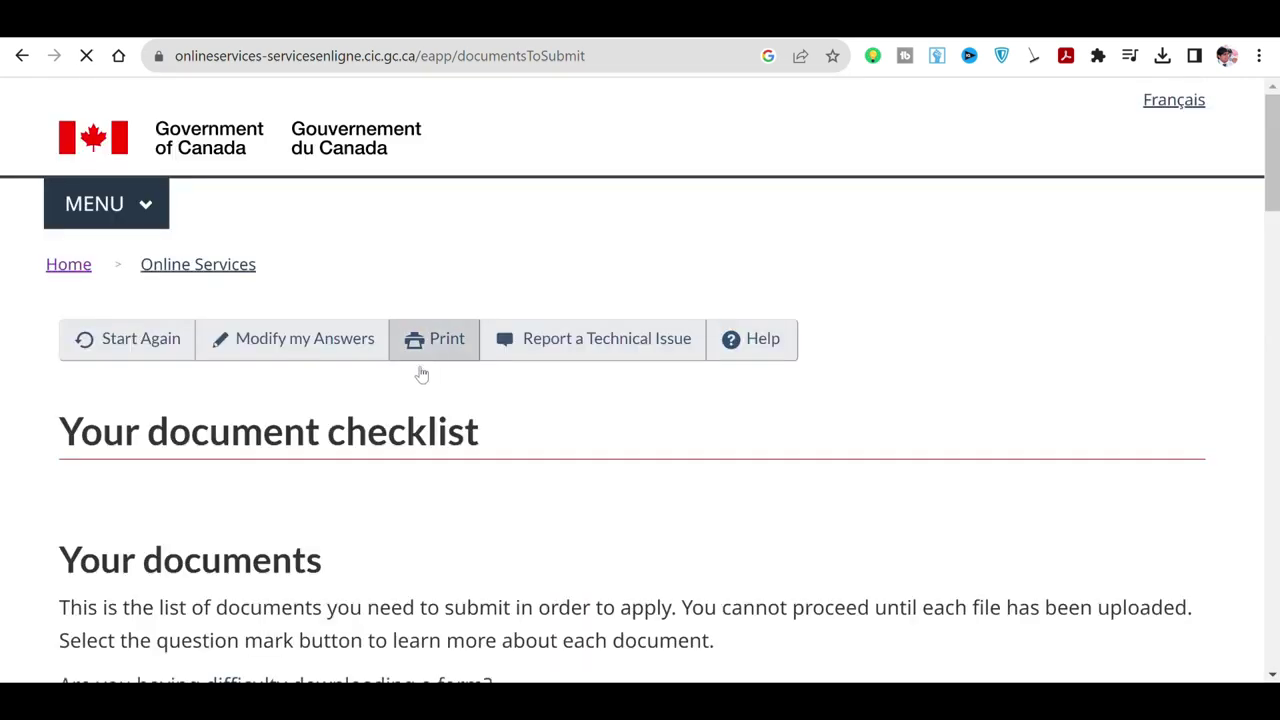
Step: Scroll the checklist through Application Form(s), Supporting and Optional documents to the $0 CAD Fees
scroll(438, 458, "down", 12)
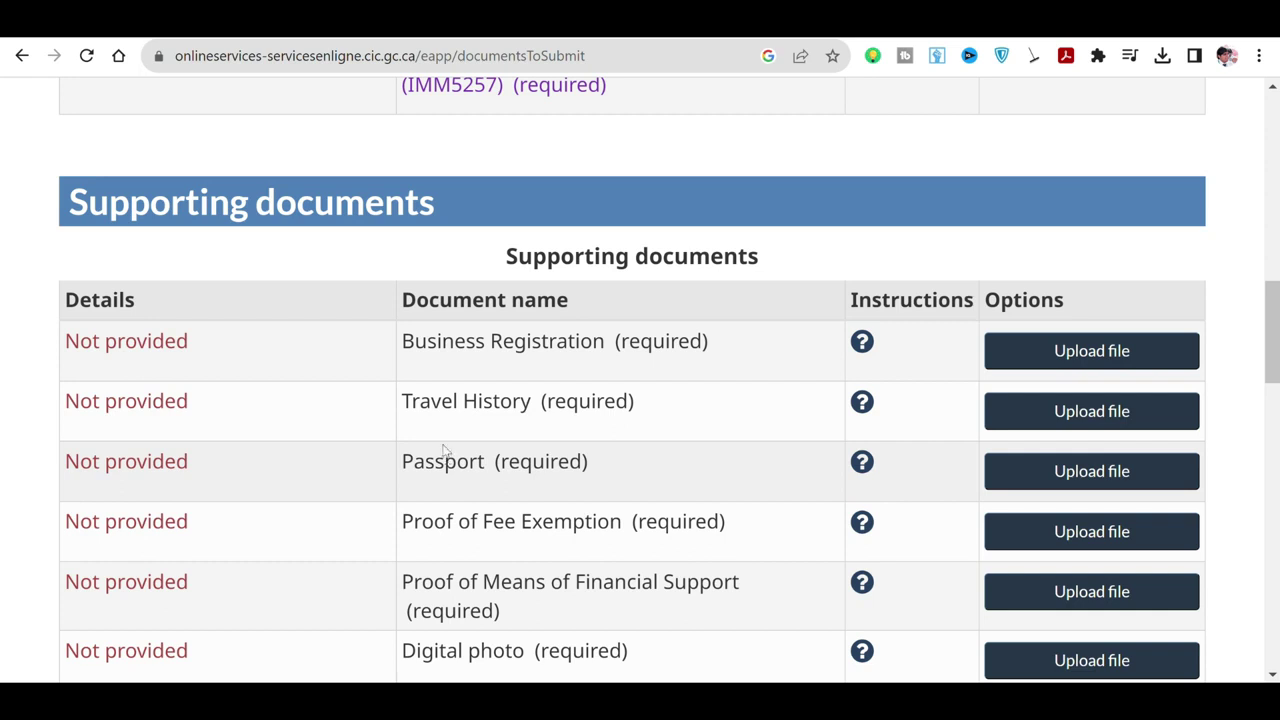
scroll(568, 395, "up", 4)
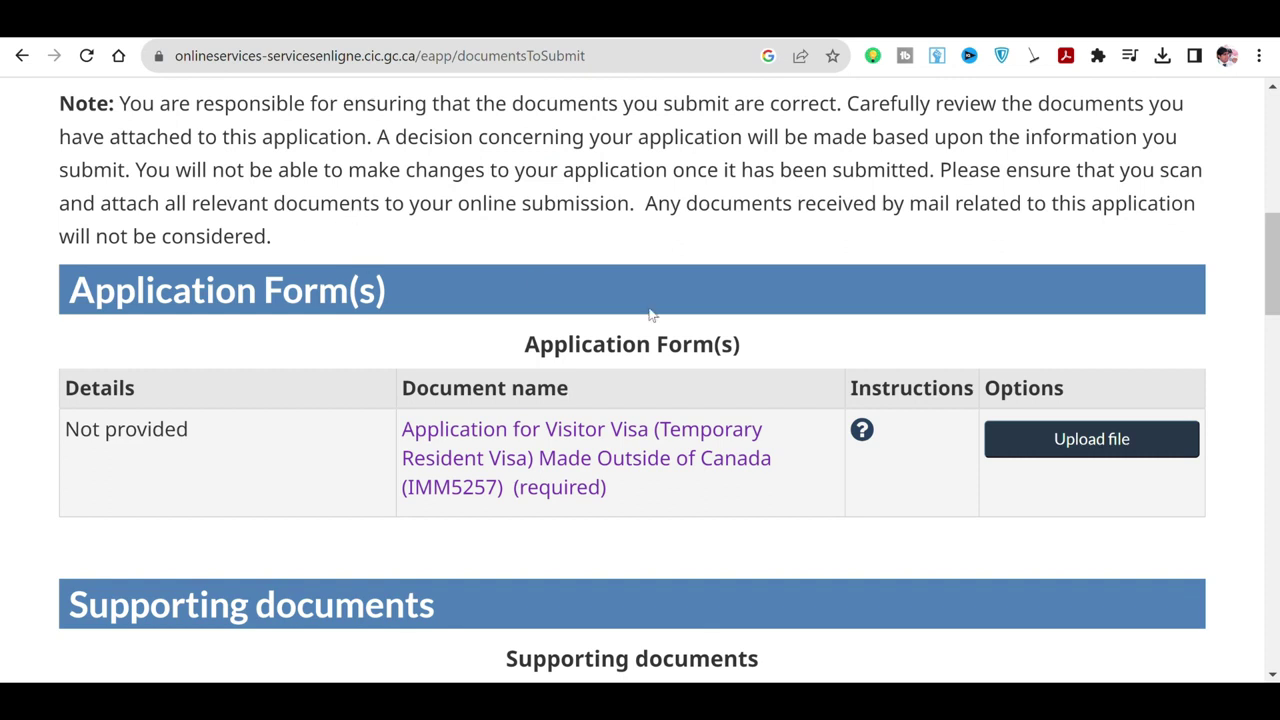
scroll(523, 486, "down", 1)
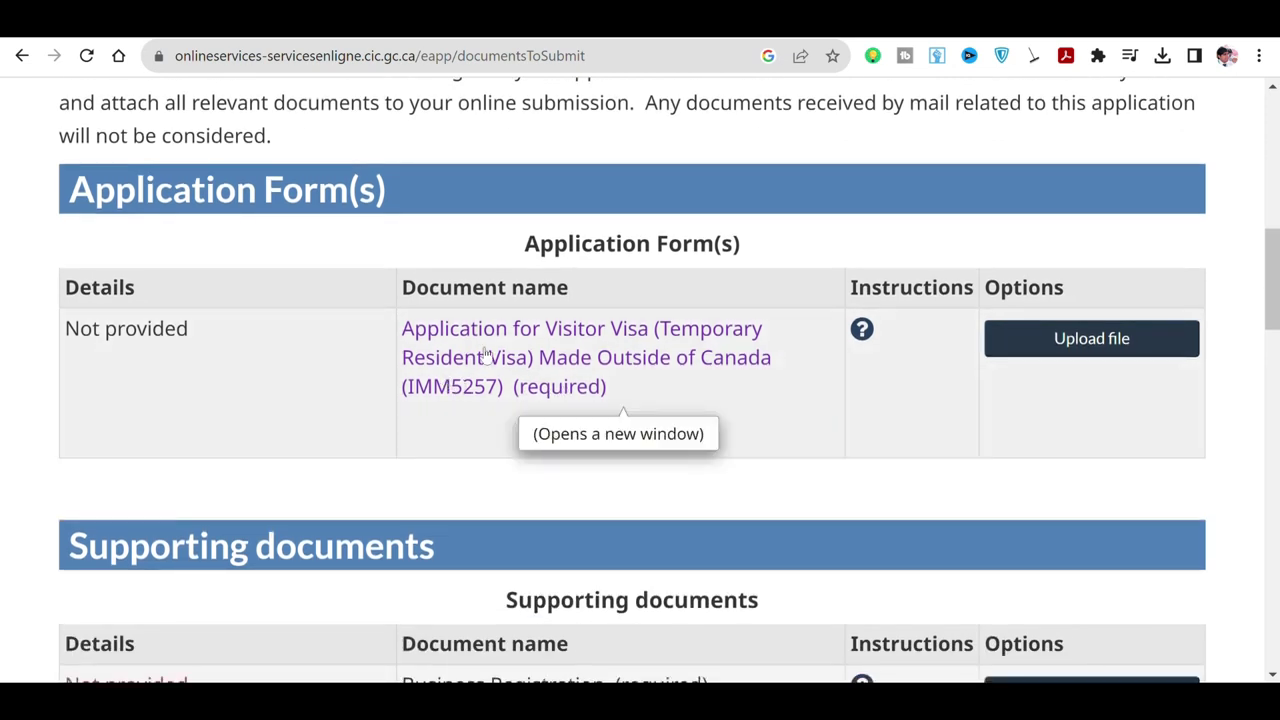
scroll(486, 353, "down", 1)
scroll(600, 268, "down", 3)
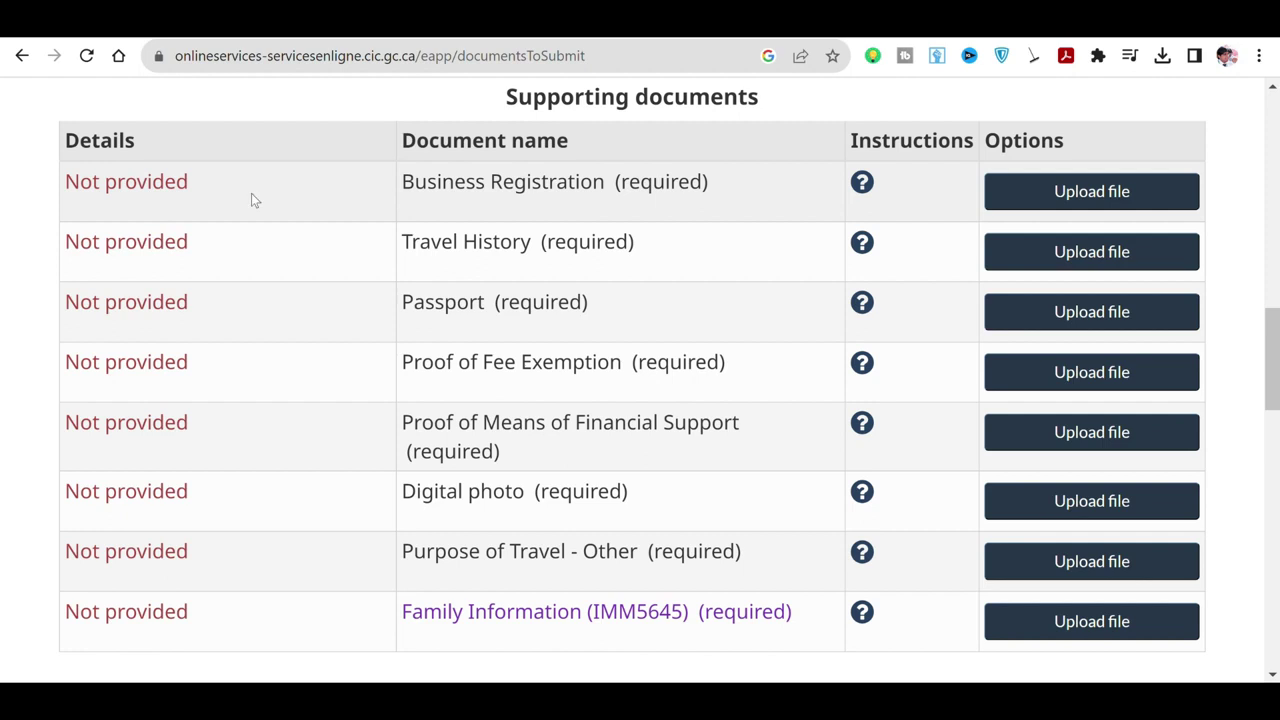
scroll(530, 195, "down", 2)
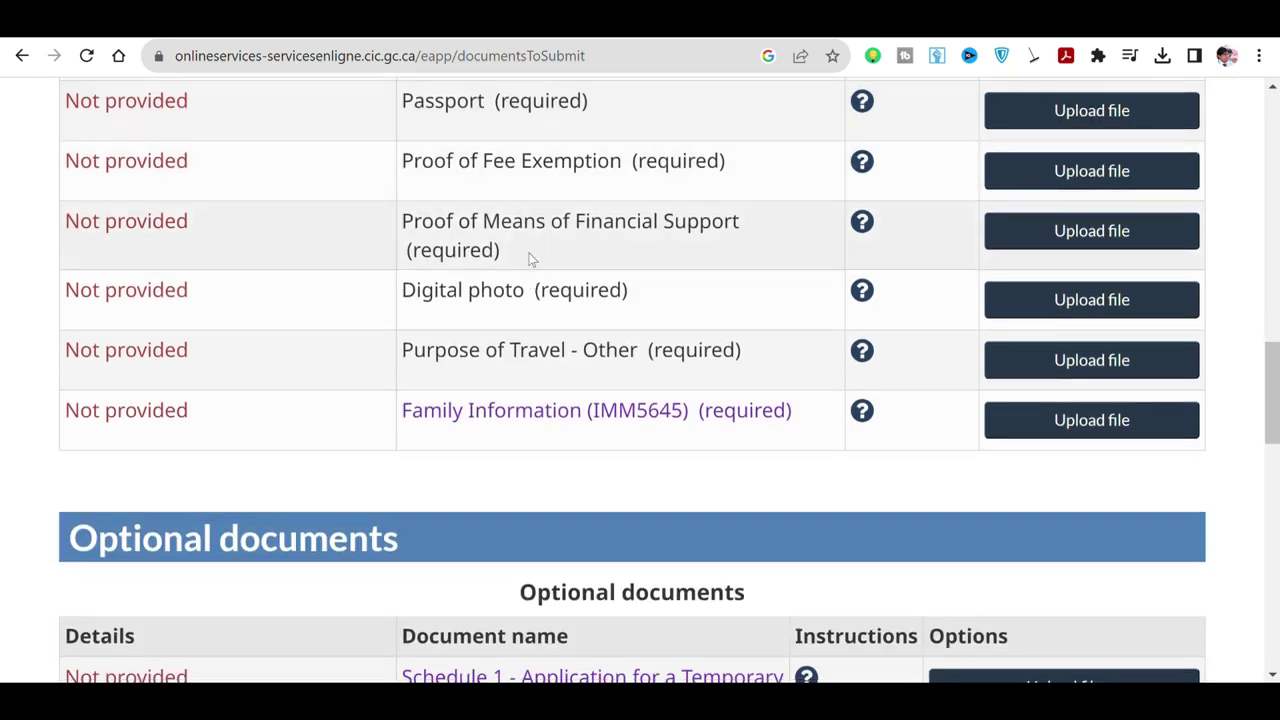
scroll(540, 368, "down", 3)
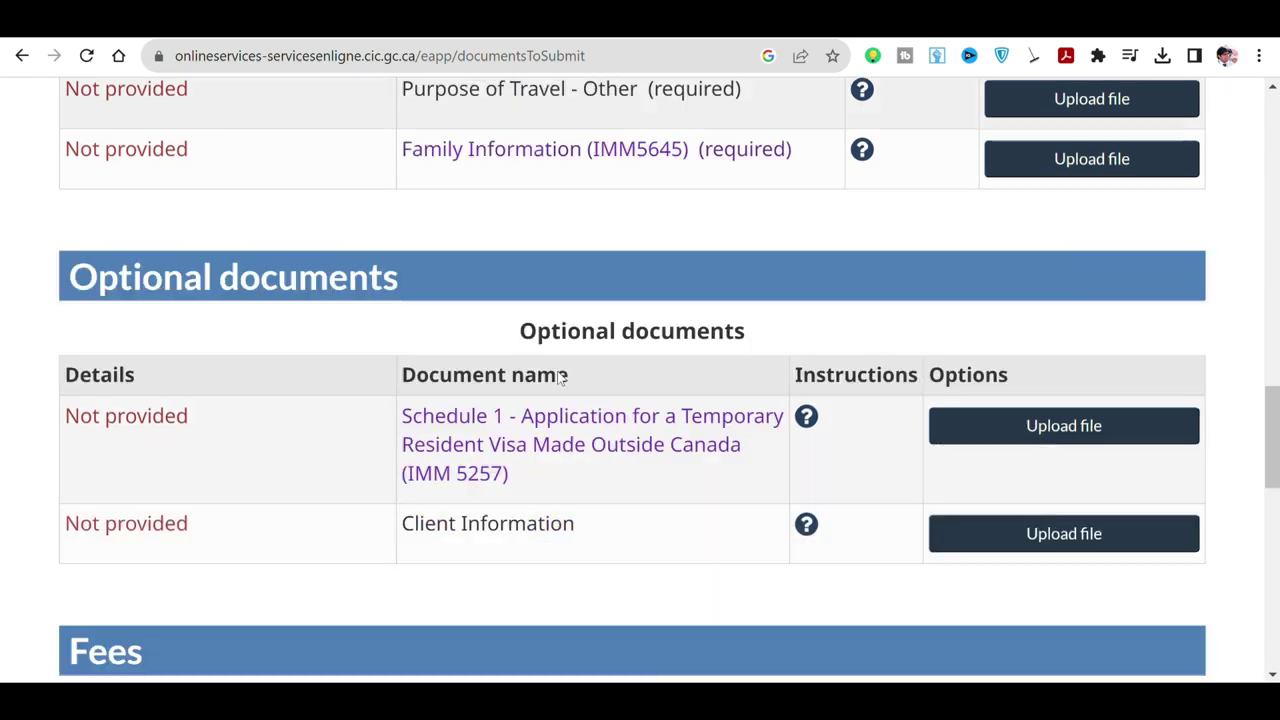
scroll(560, 380, "down", 6)
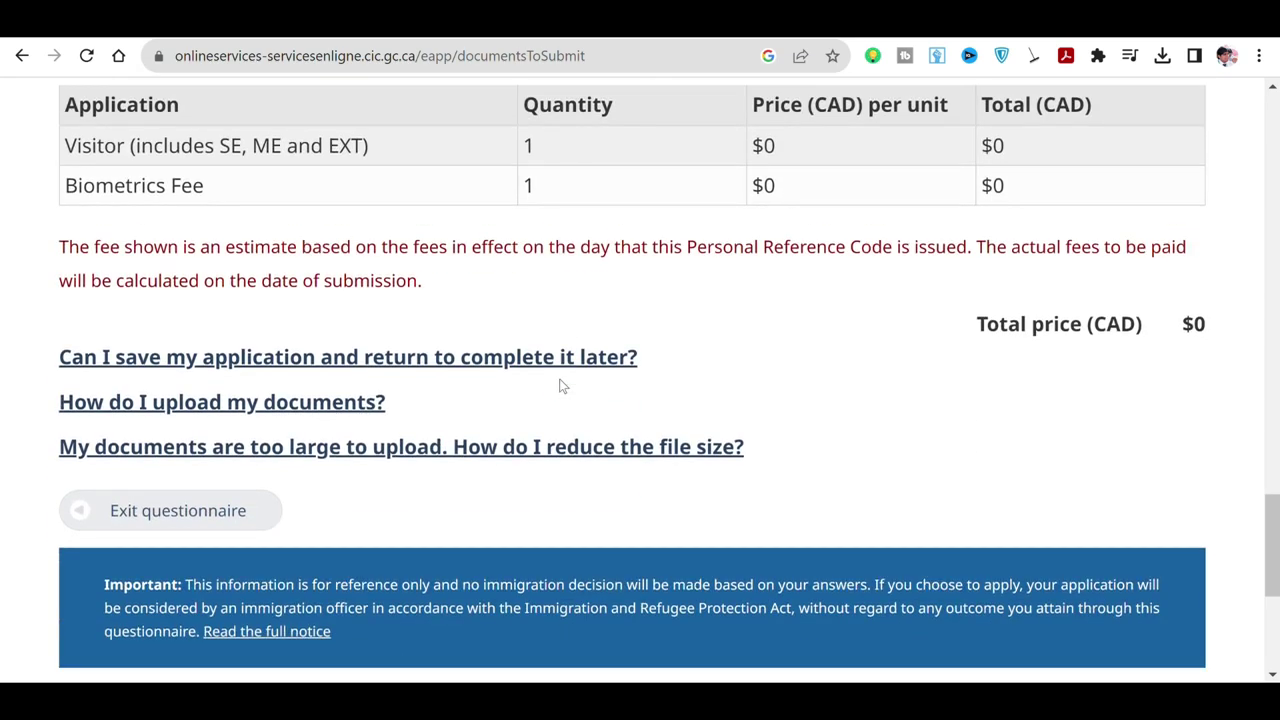
scroll(806, 384, "up", 4)
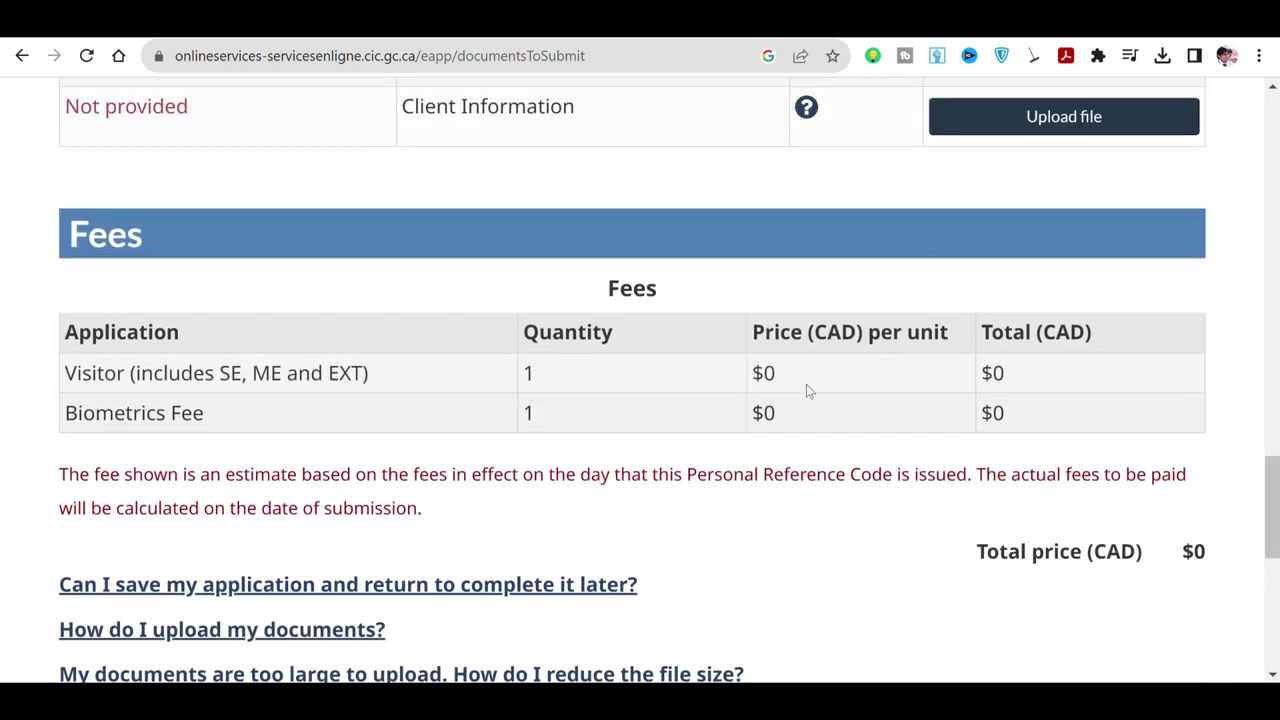
scroll(617, 470, "down", 2)
scroll(617, 470, "down", 1)
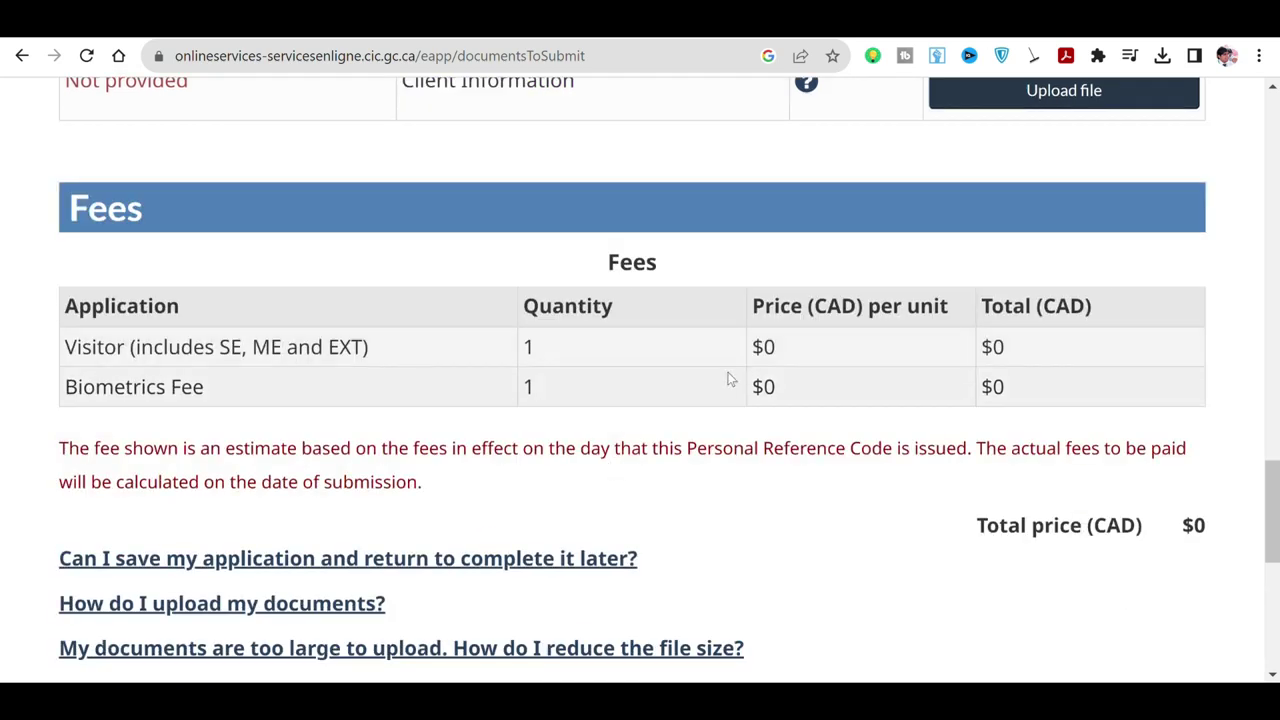
scroll(535, 370, "down", 3)
scroll(490, 354, "up", 2)
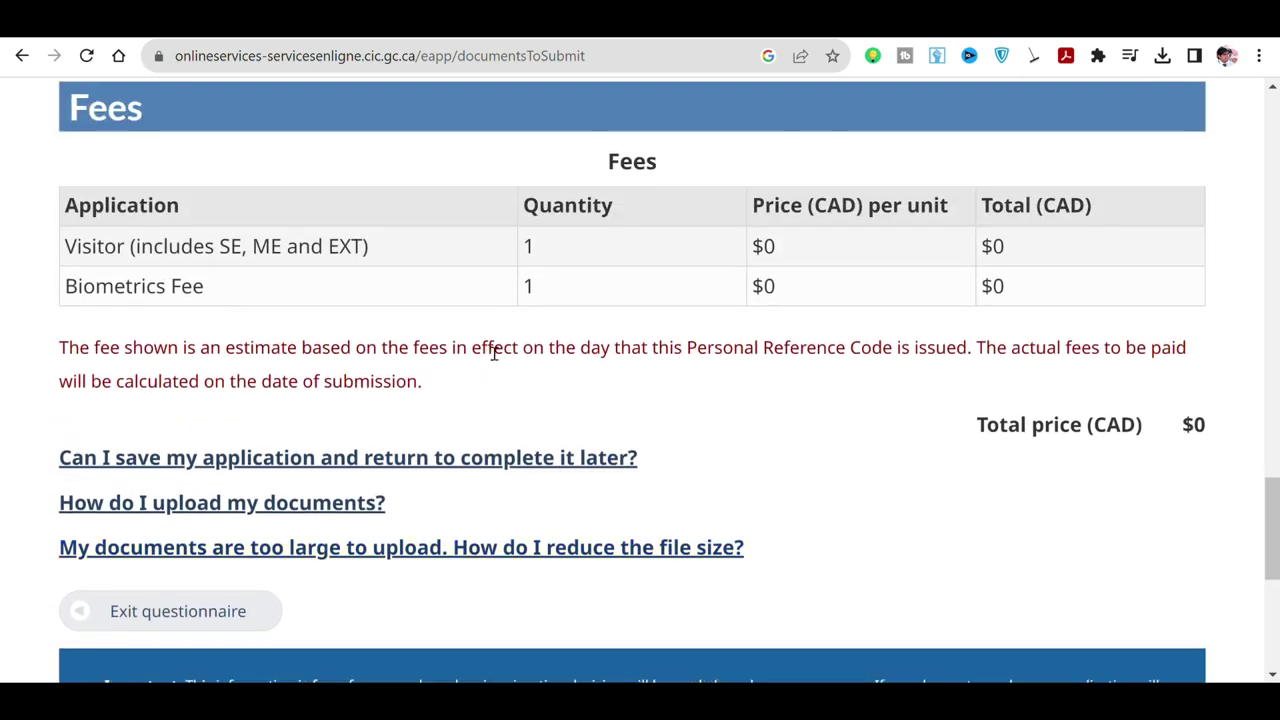
double_click(516, 247)
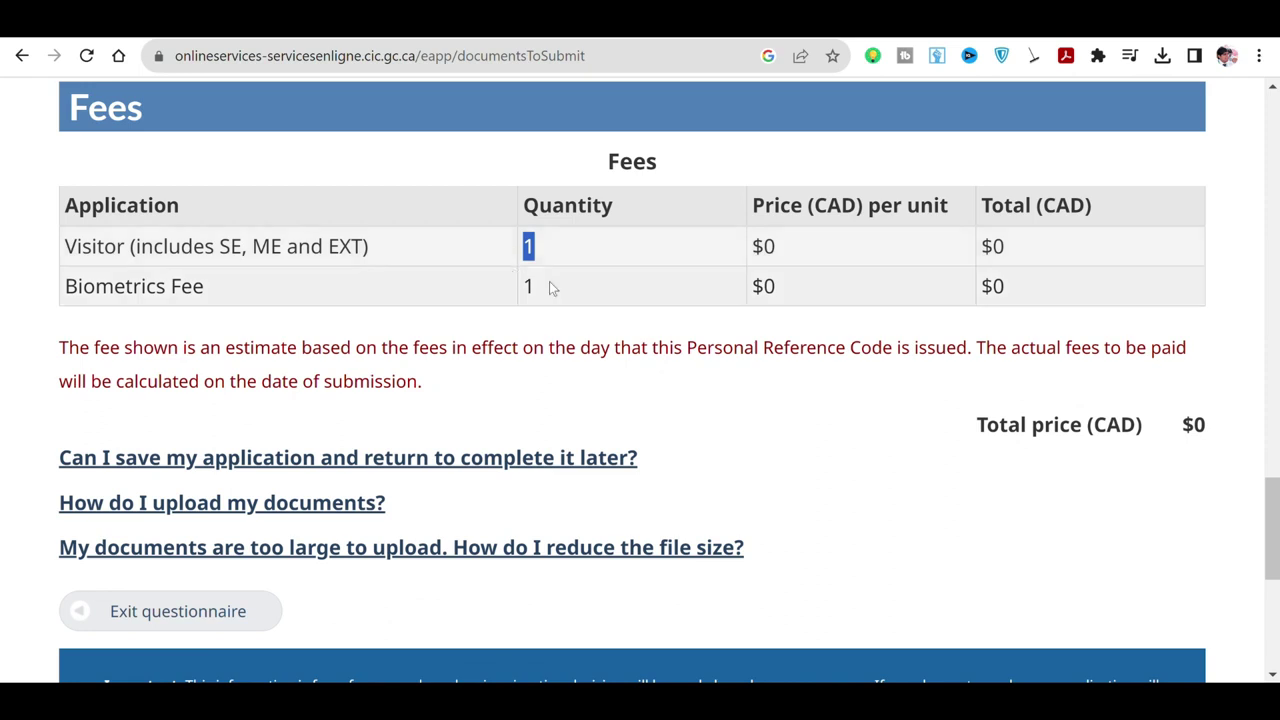
double_click(529, 288)
double_click(525, 248)
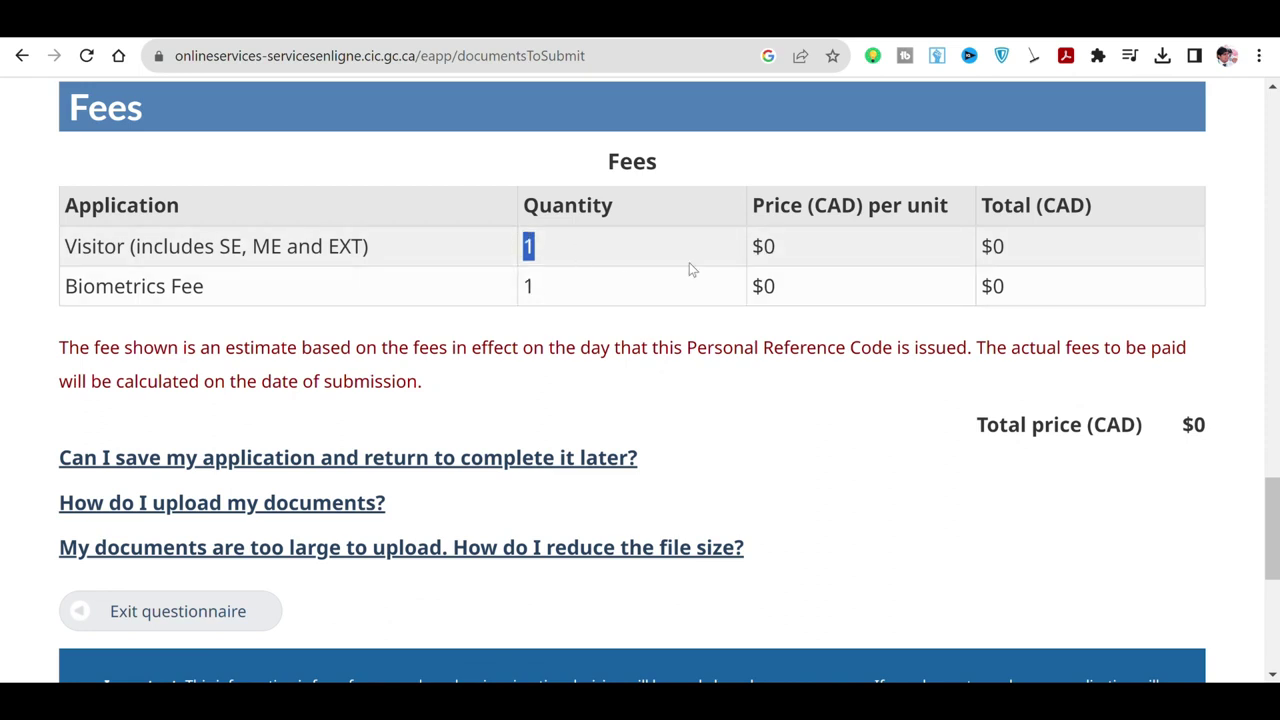
double_click(763, 248)
scroll(1000, 350, "down", 3)
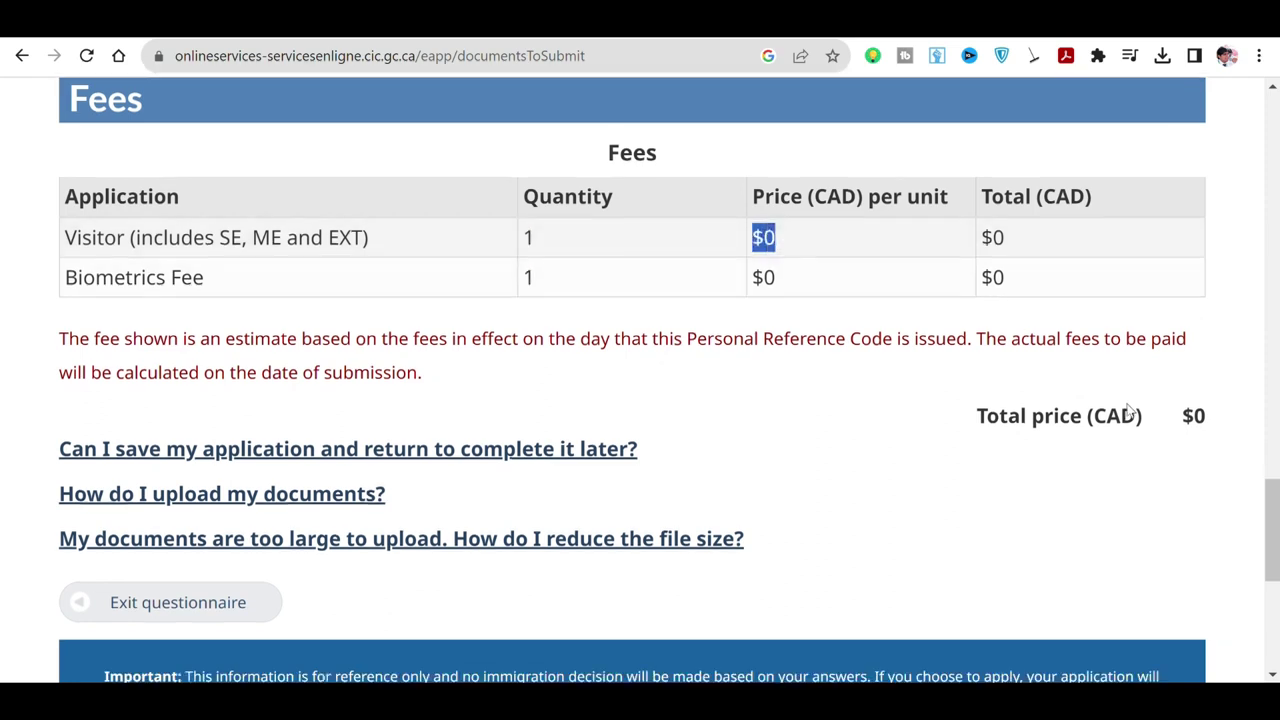
scroll(1135, 413, "up", 12)
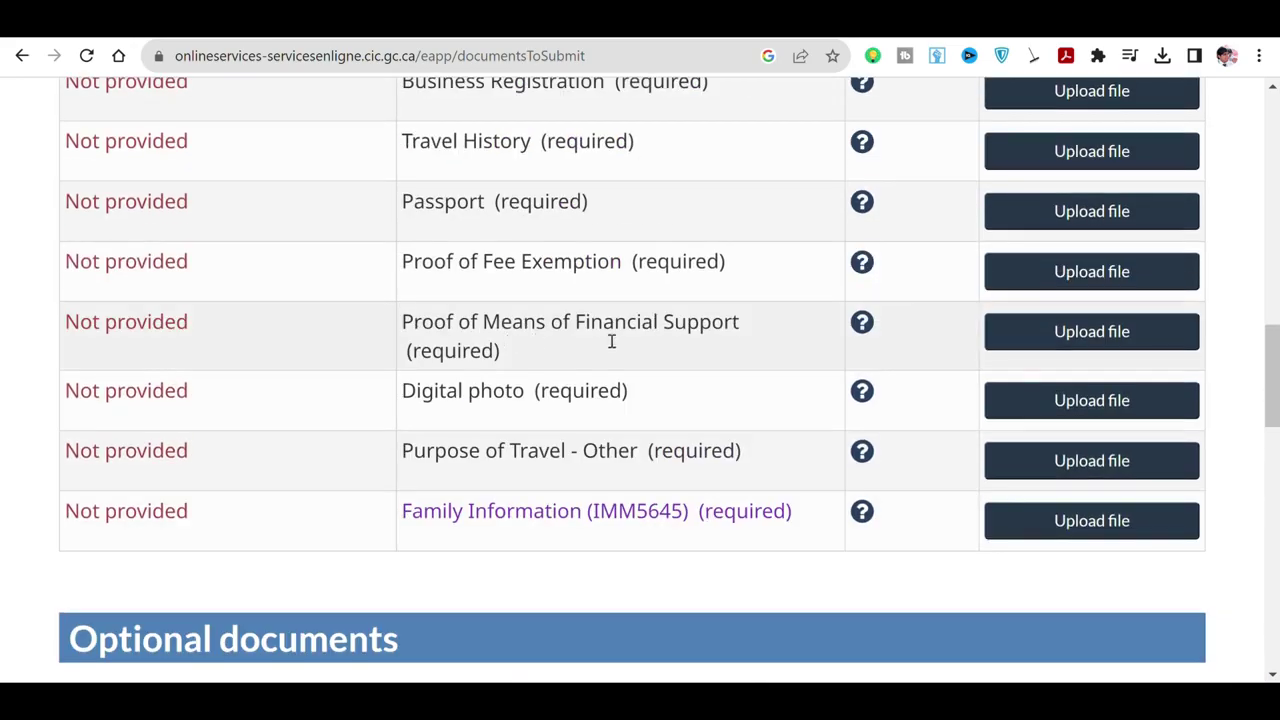
scroll(634, 352, "up", 10)
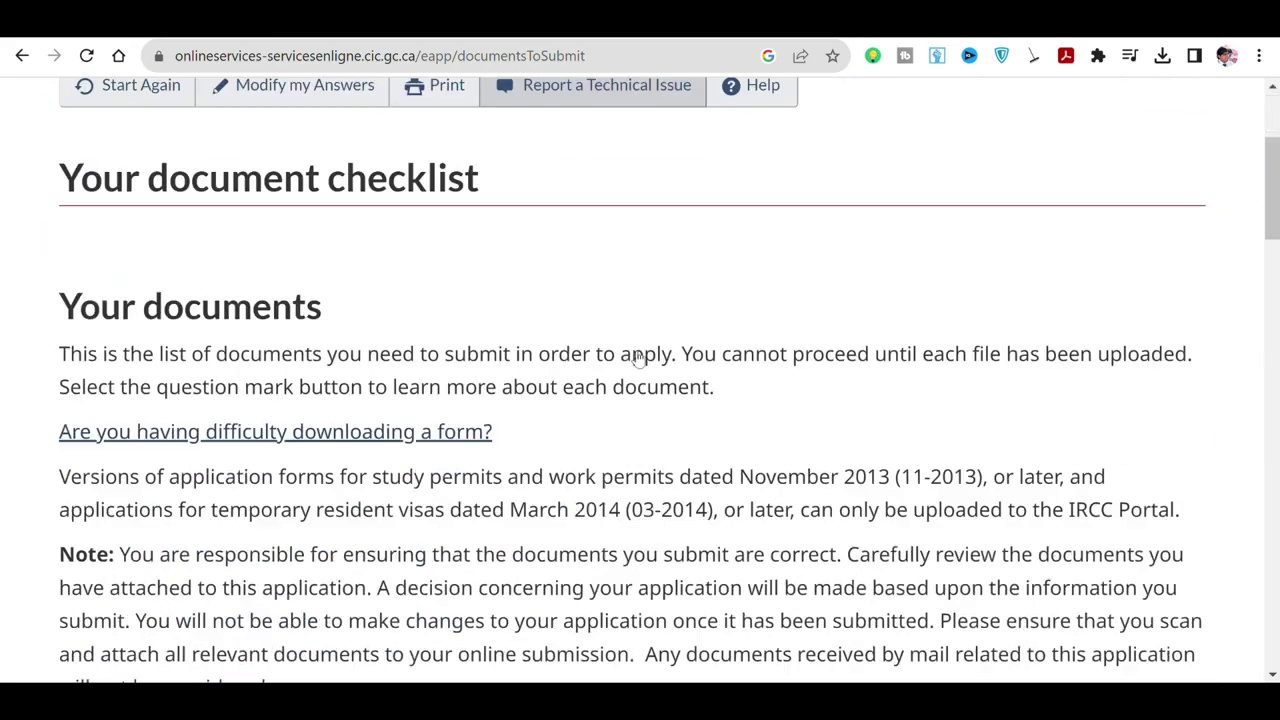
scroll(638, 357, "down", 15)
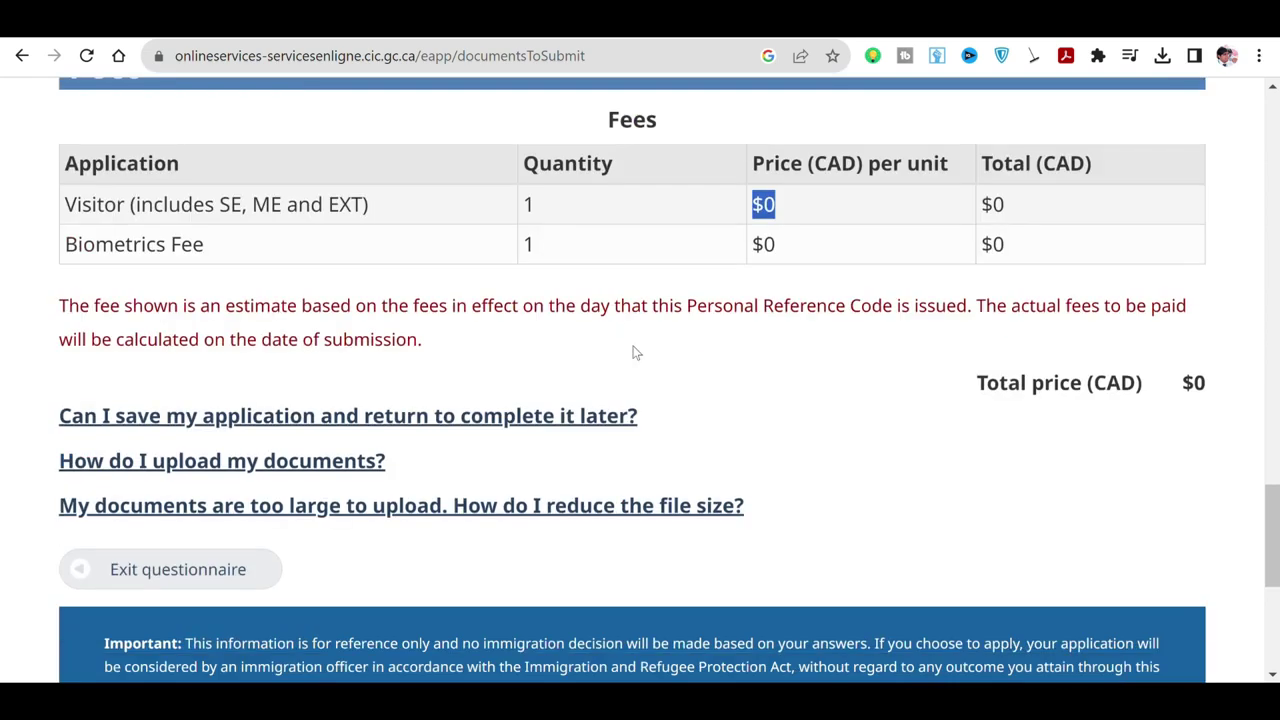
scroll(634, 352, "up", 10)
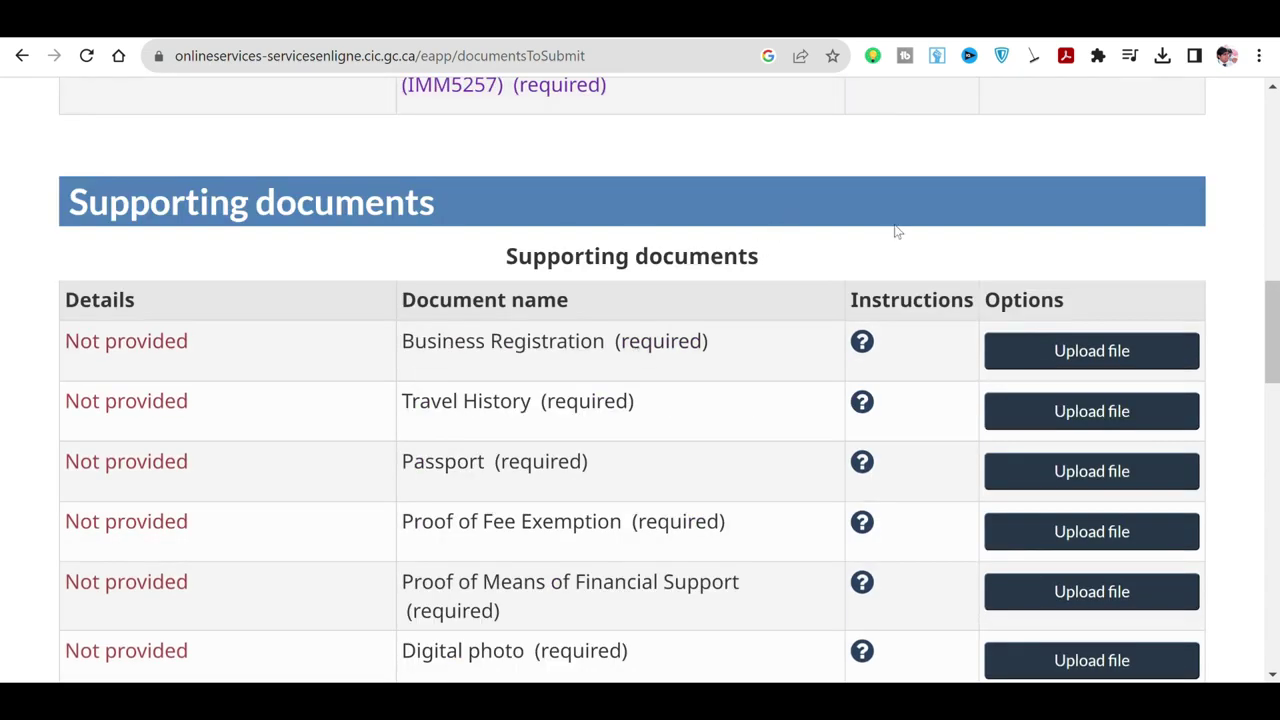